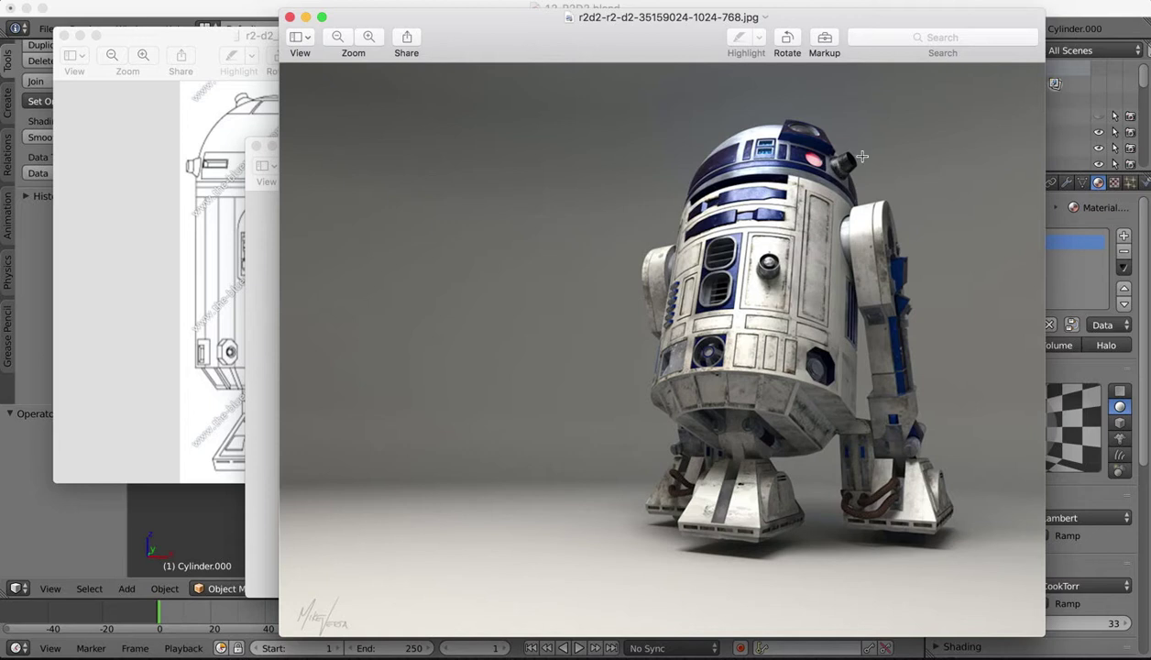
Examine the front and side R2-D2 blueprint images, then switch back to Blender
left_click(271, 263)
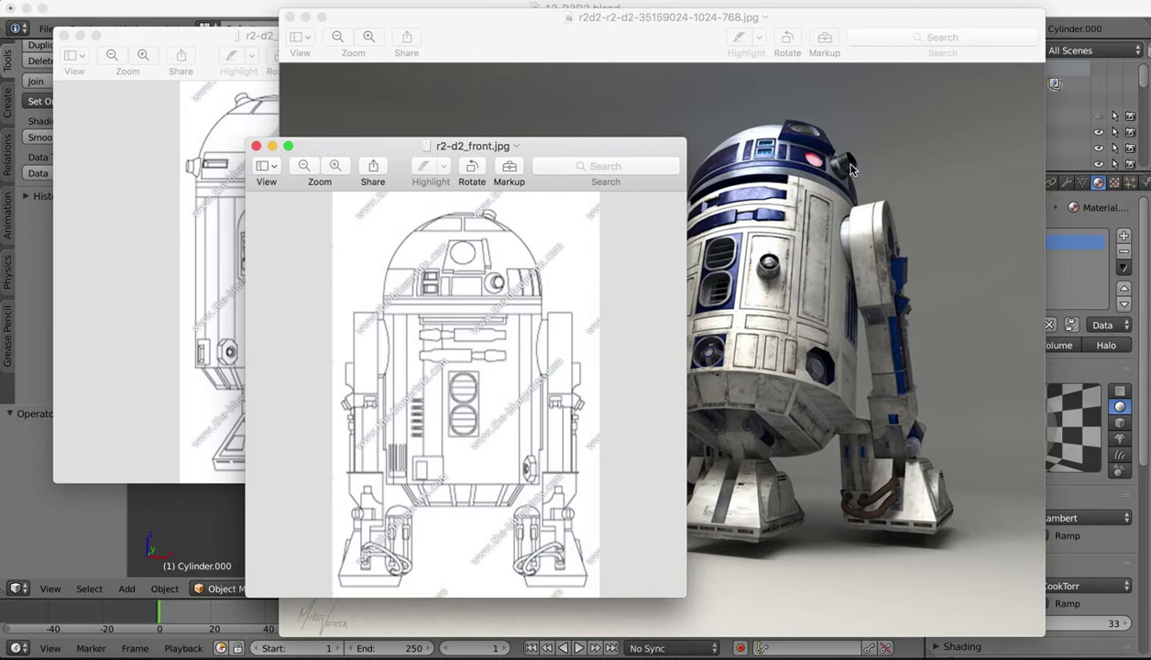
left_click(119, 174)
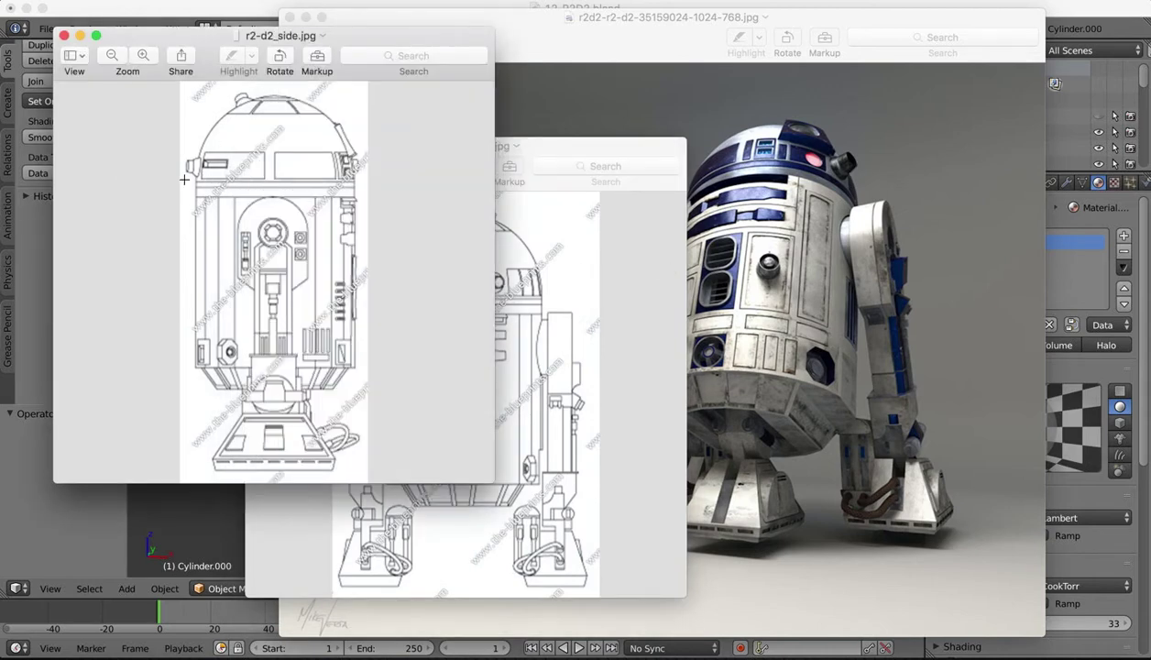
left_click(1080, 18)
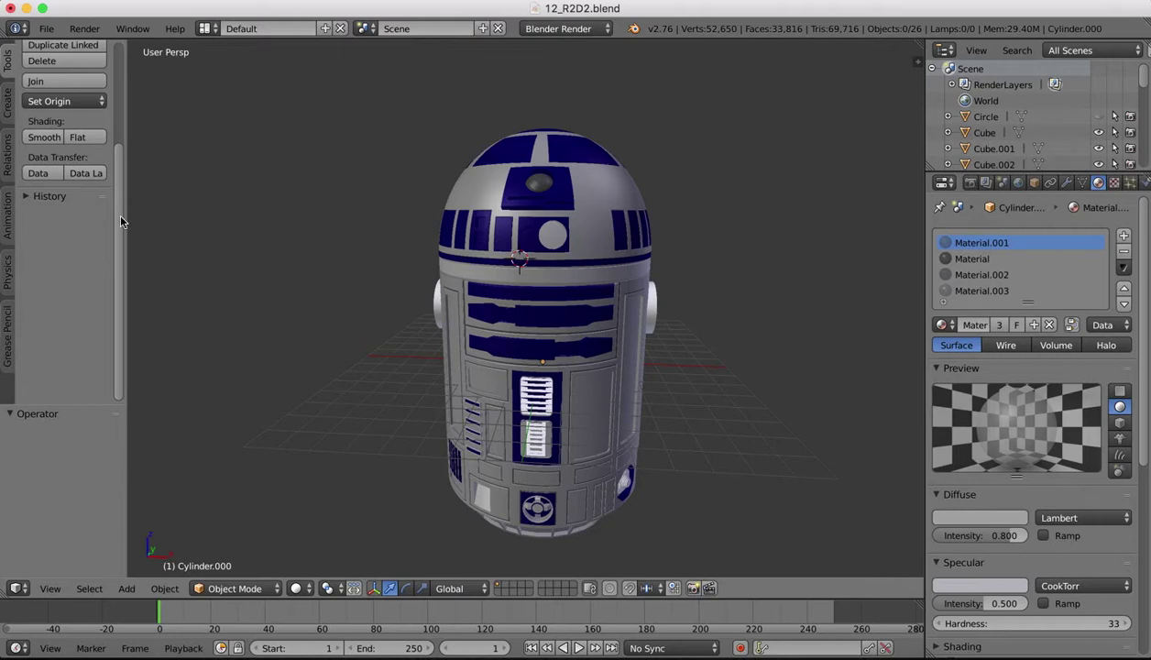
Inspect the R2-D2 model's front, sides and back, and compare it with the reference images in Preview
scroll(660, 208, "right", 10)
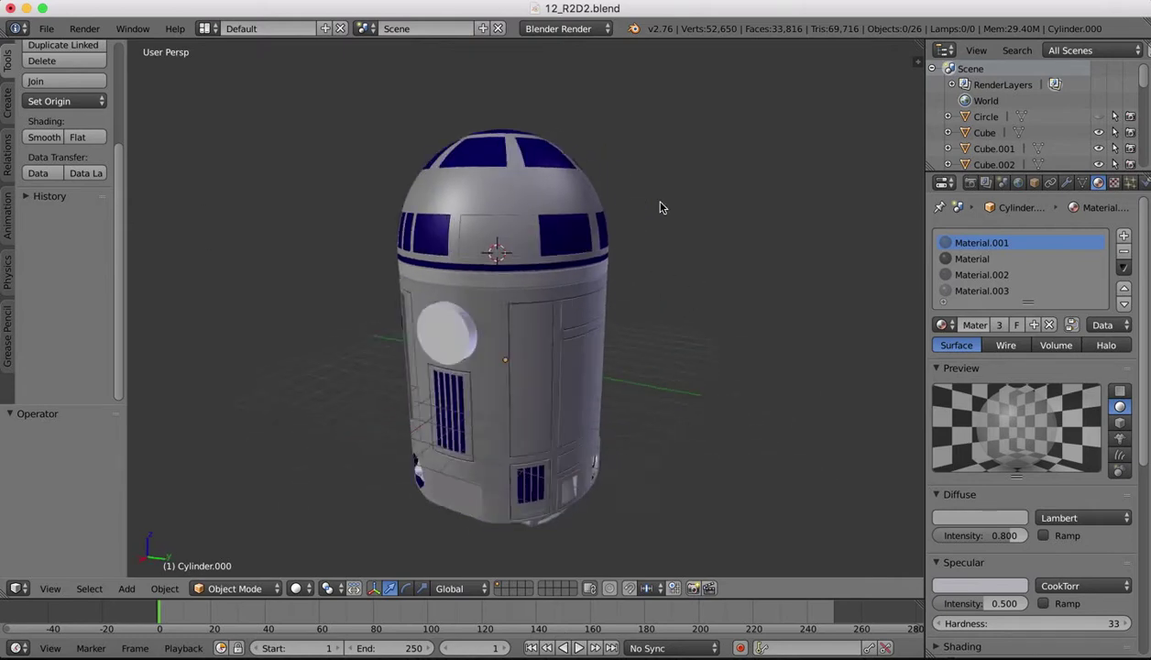
scroll(660, 207, "left", 2)
scroll(663, 207, "left", 10)
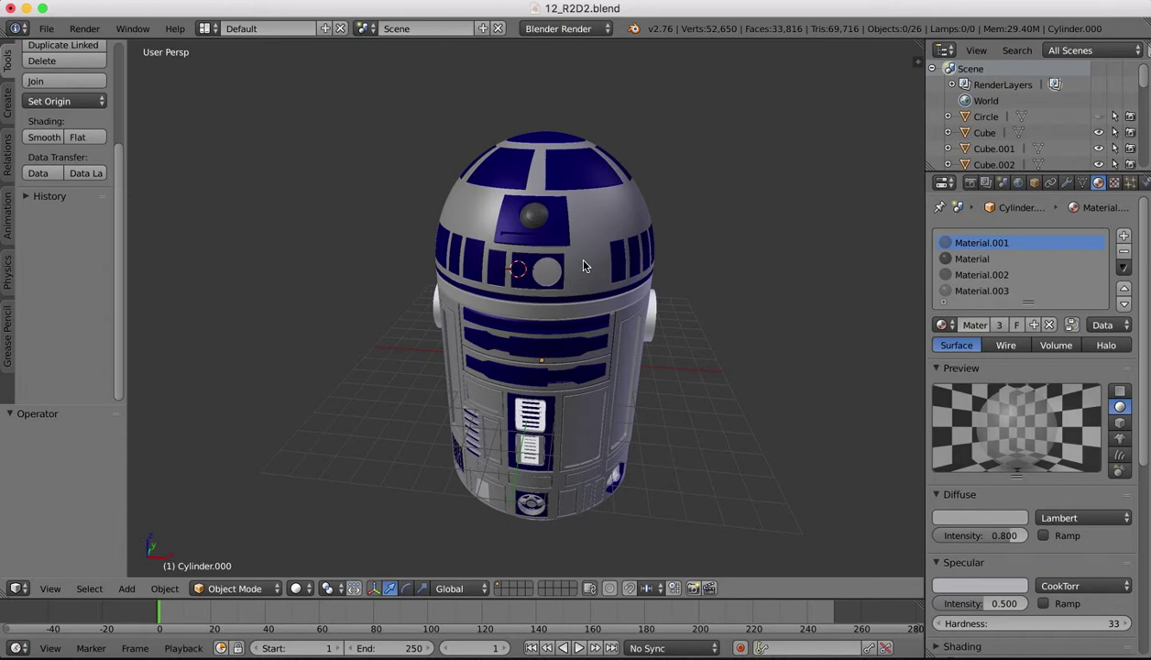
scroll(693, 196, "right", 10)
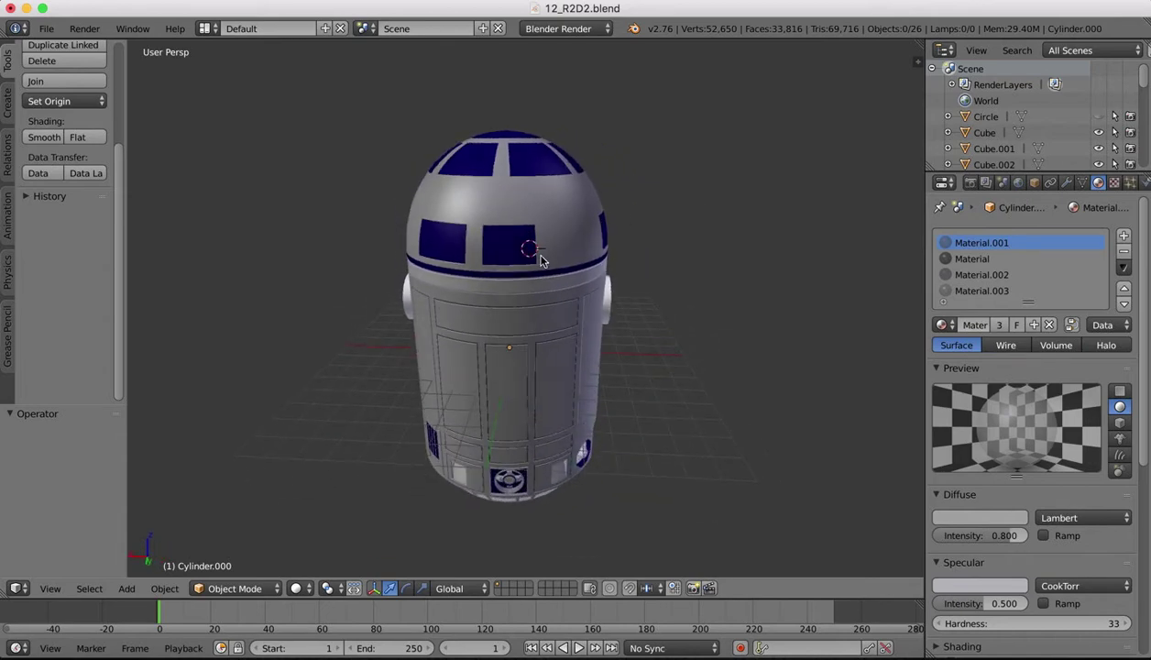
scroll(557, 229, "left", 4)
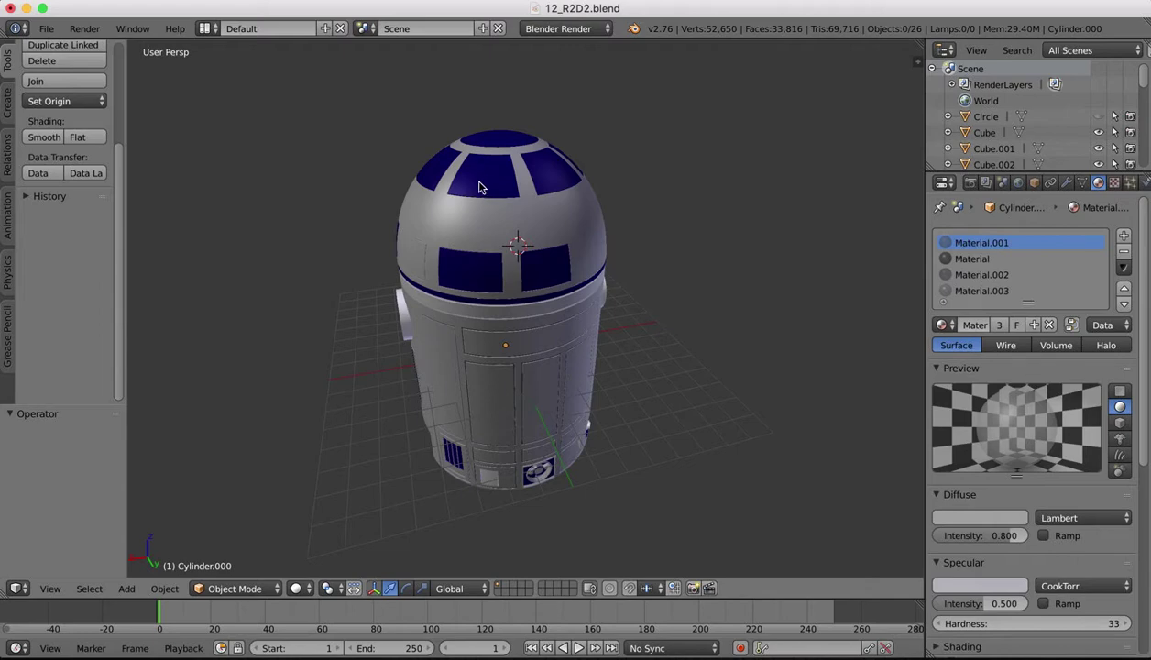
left_click(962, 650)
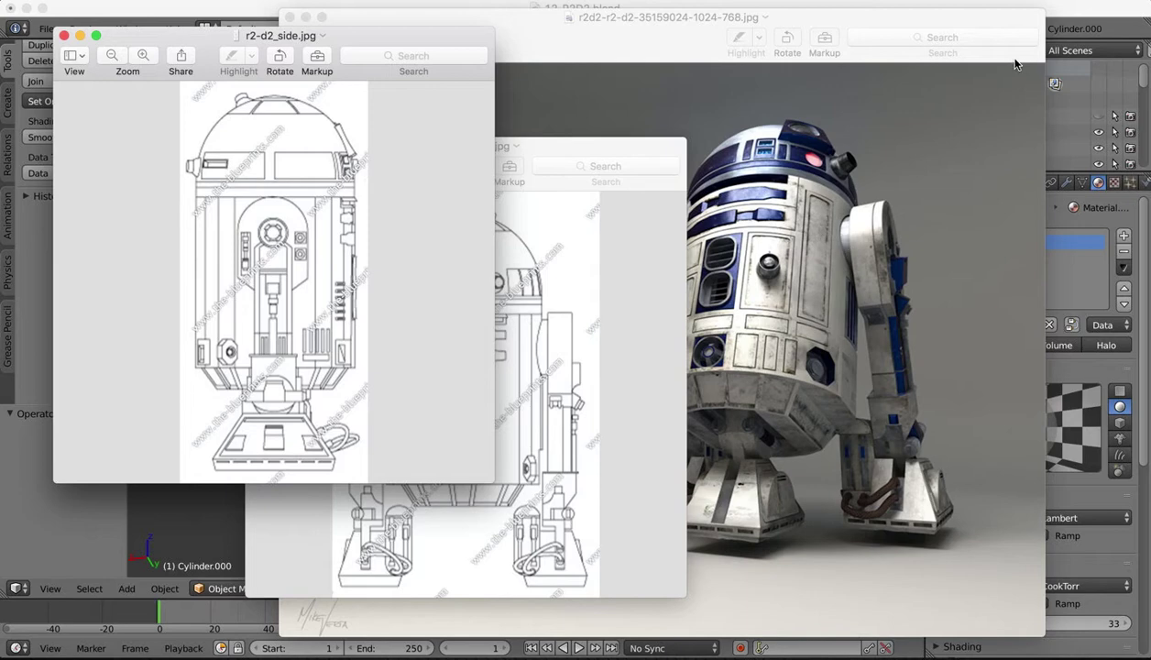
left_click(1066, 15)
scroll(513, 248, "right", 8)
scroll(500, 250, "left", 4)
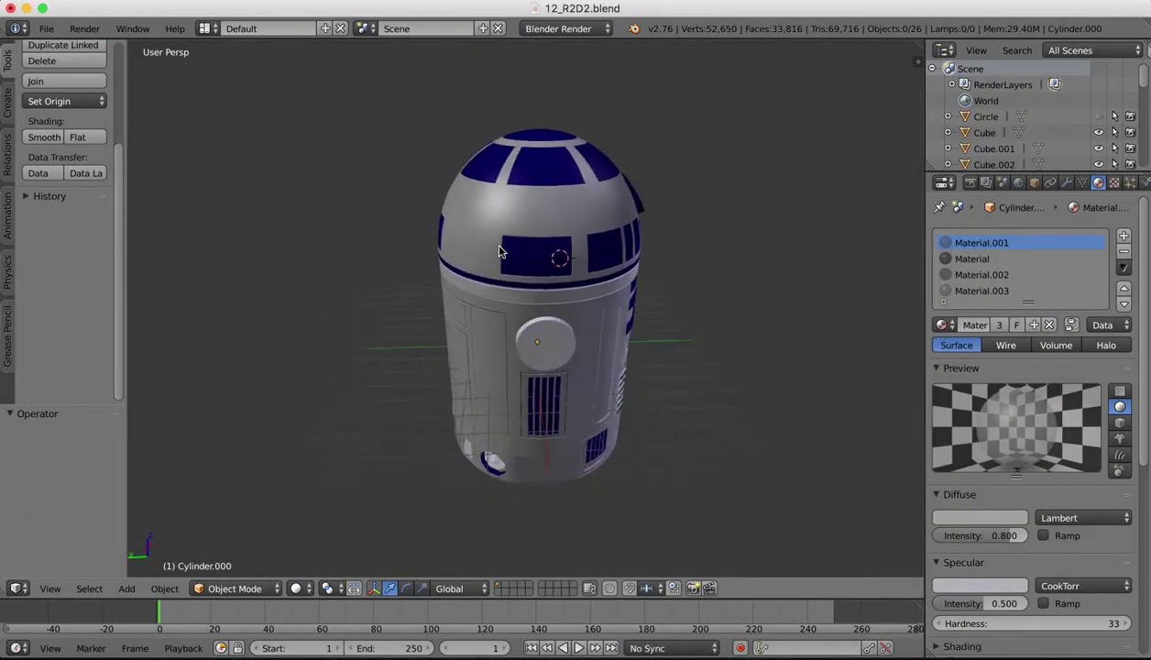
scroll(499, 249, "right", 6)
scroll(498, 250, "right", 5)
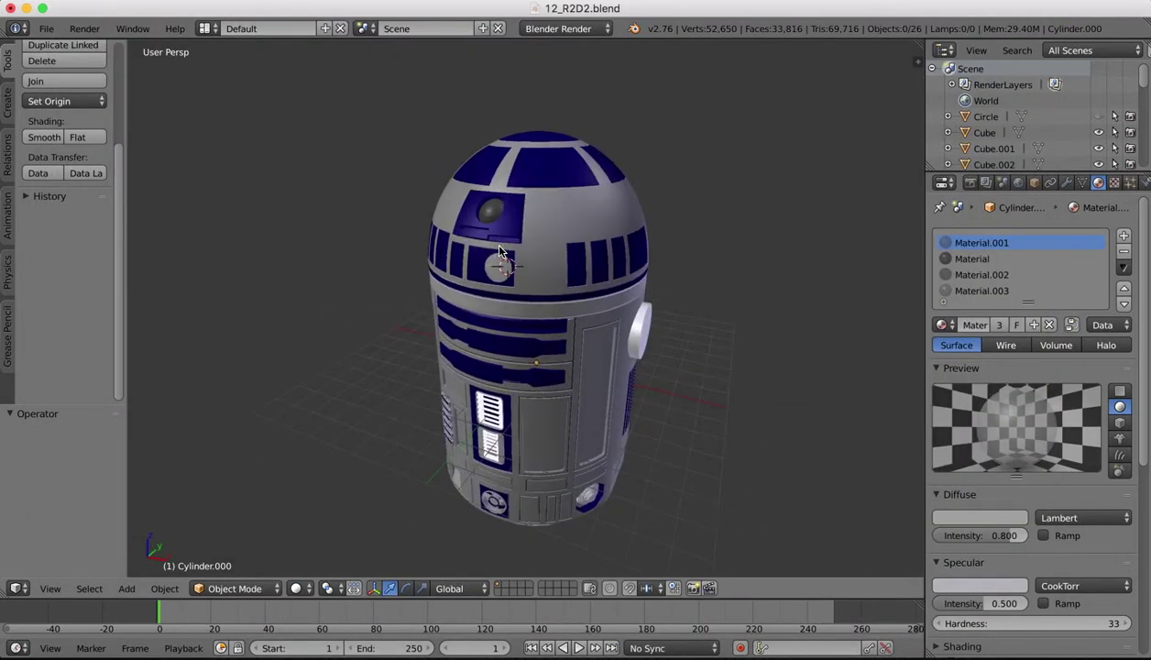
Add a cylinder mesh and move it about 7 units along negative Y, out in front of the robot's body
left_click(7, 92)
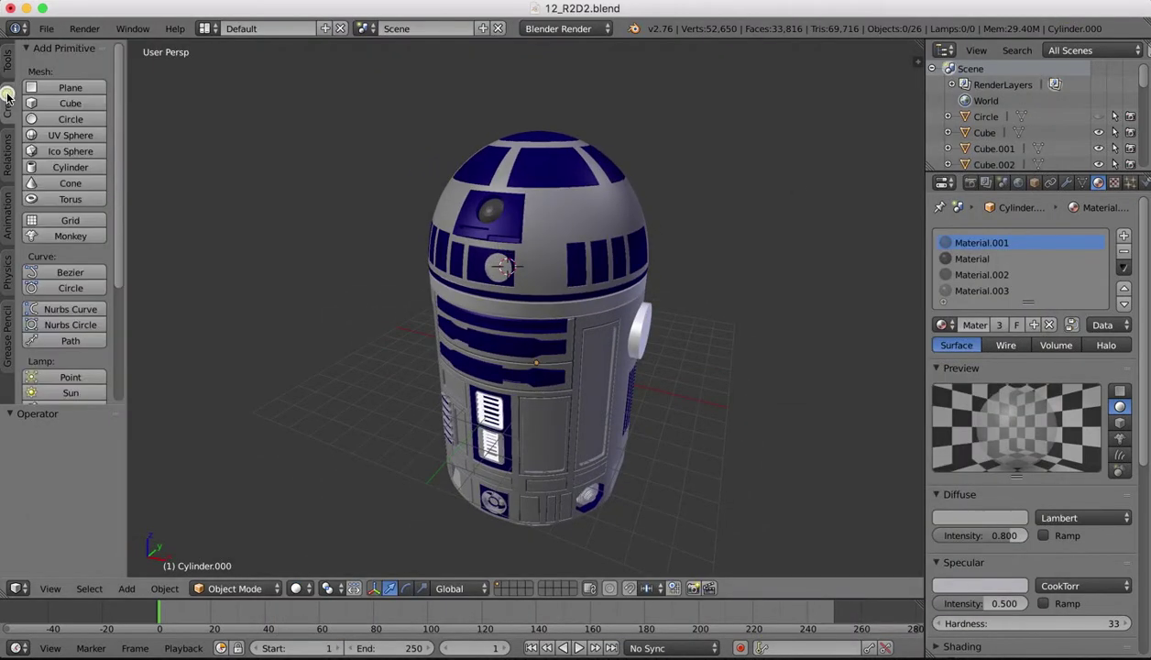
left_click(59, 168)
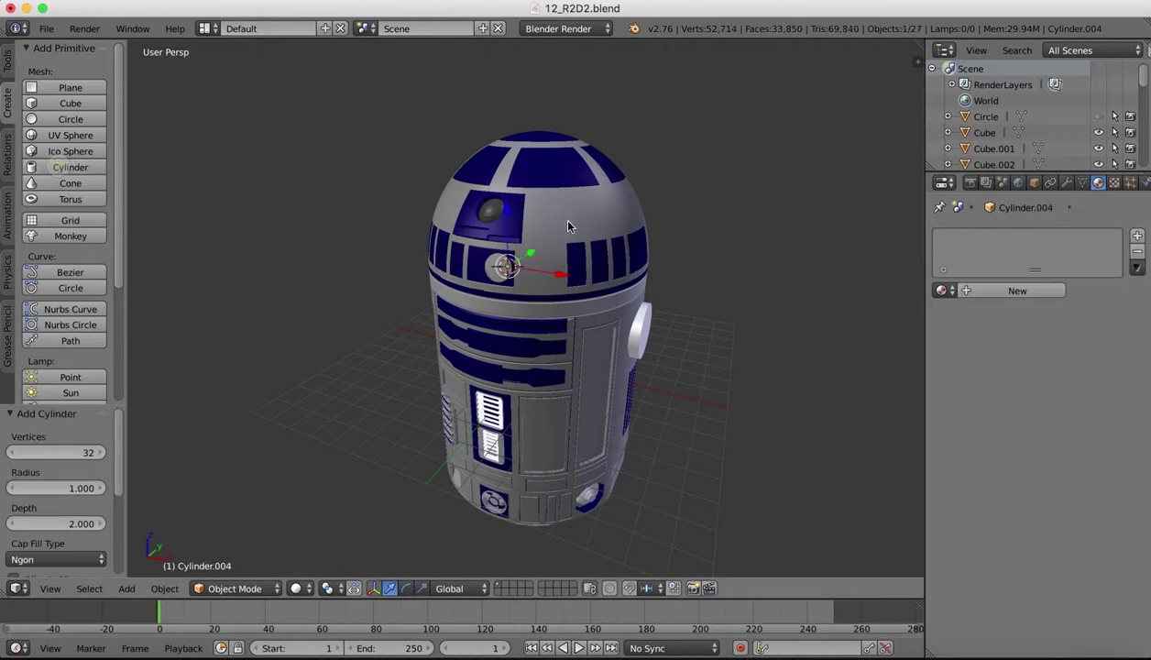
middle_click_drag(579, 253, 581, 219)
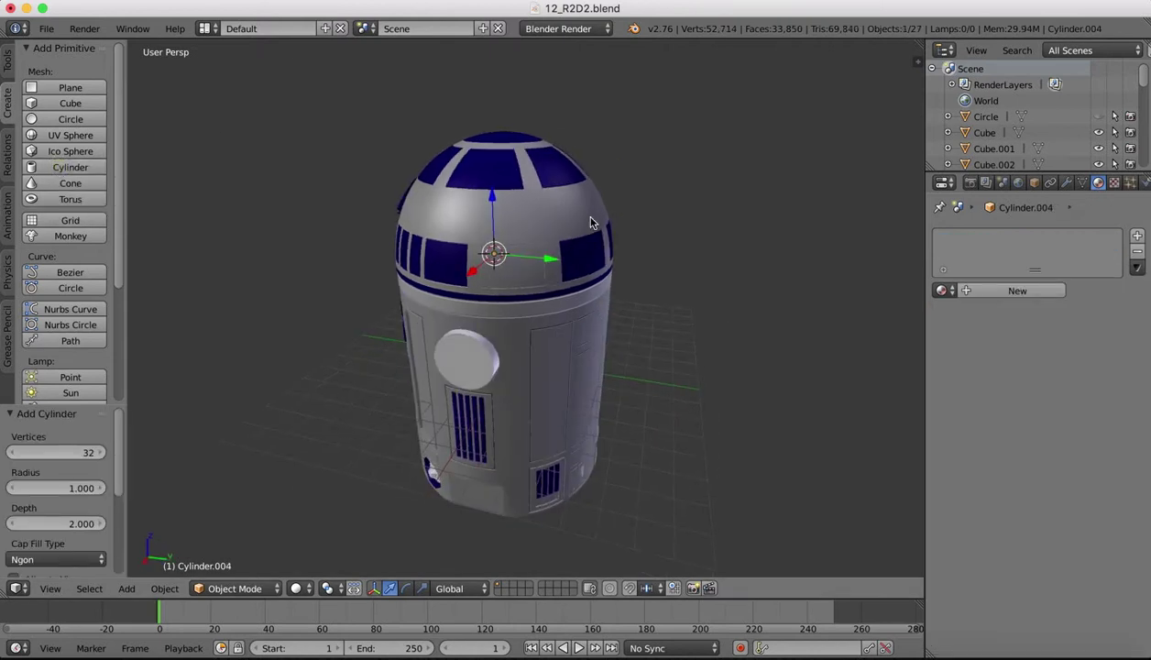
key("g")
key("y")
left_click(409, 241)
scroll(409, 241, "left", 10)
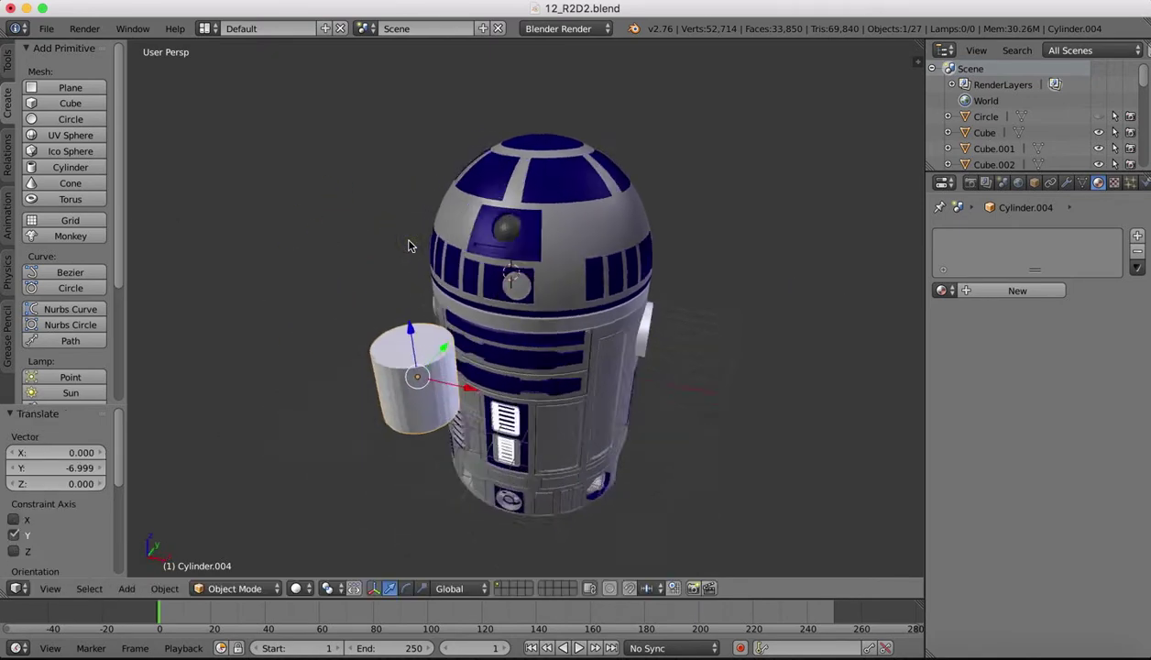
In front view, move the cylinder about 8 units along X beside the body and scale it to about 0.57
scroll(555, 340, "up", 3, "ctrl")
scroll(556, 336, "down", 5, "shift")
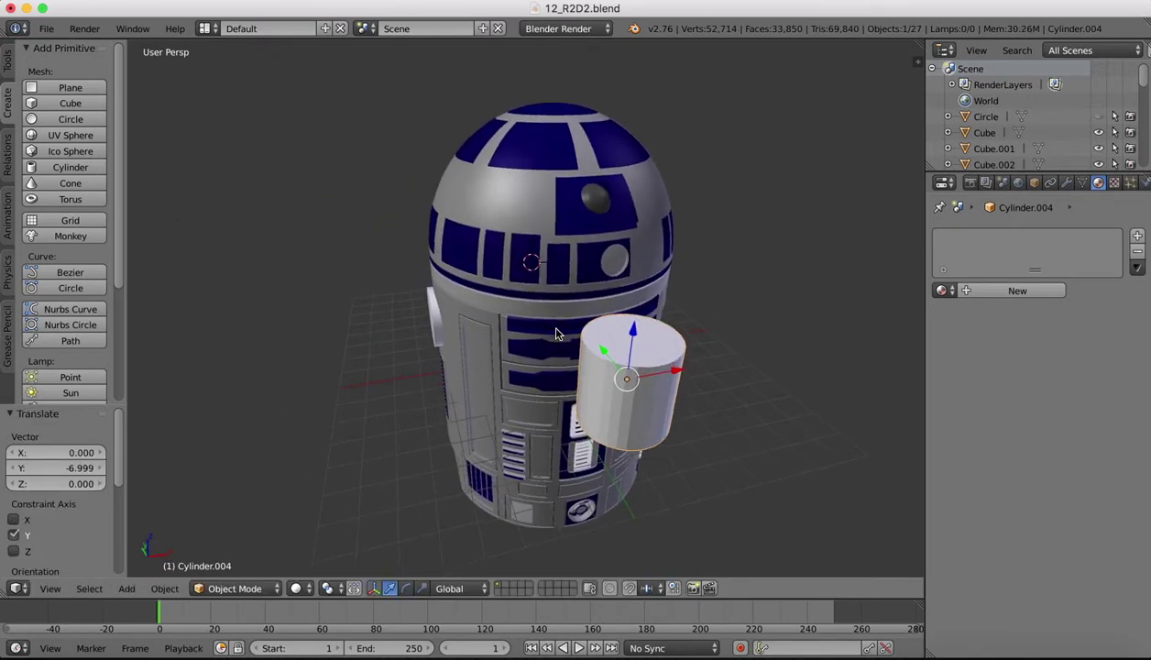
left_click(50, 588)
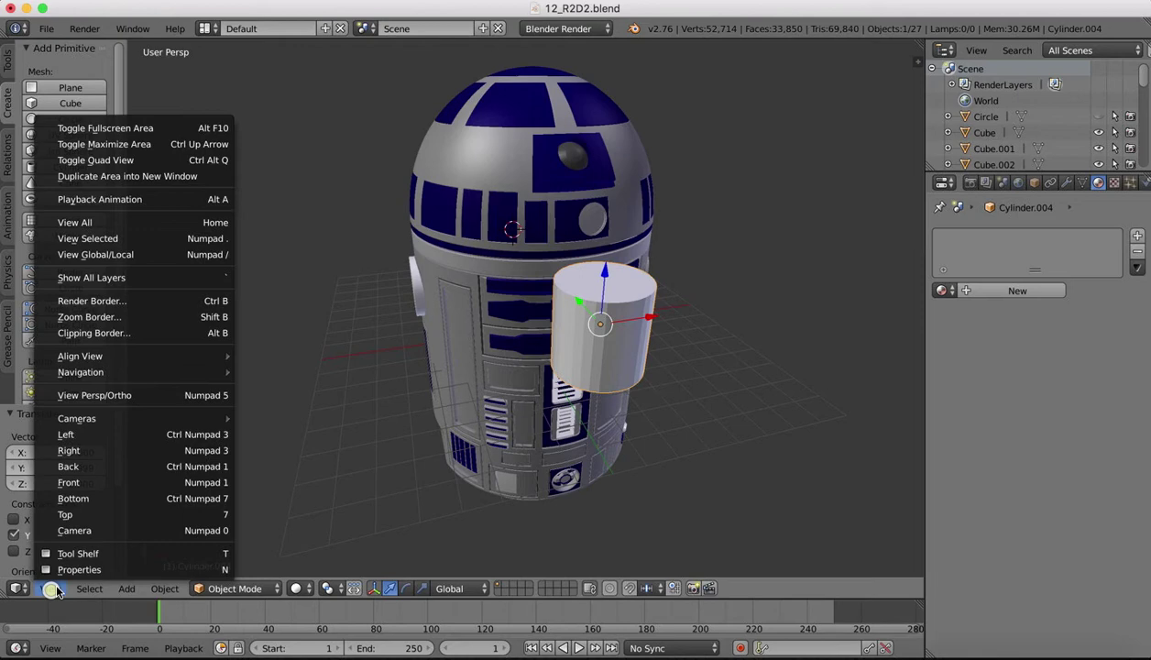
left_click(75, 480)
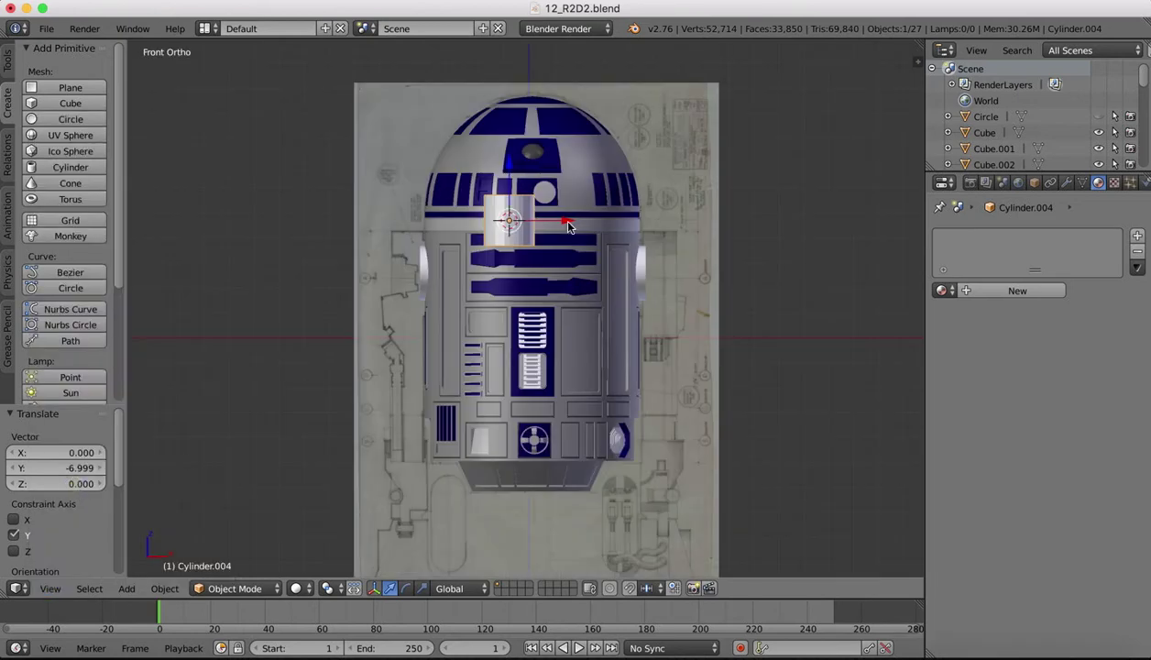
left_click_drag(568, 226, 760, 219)
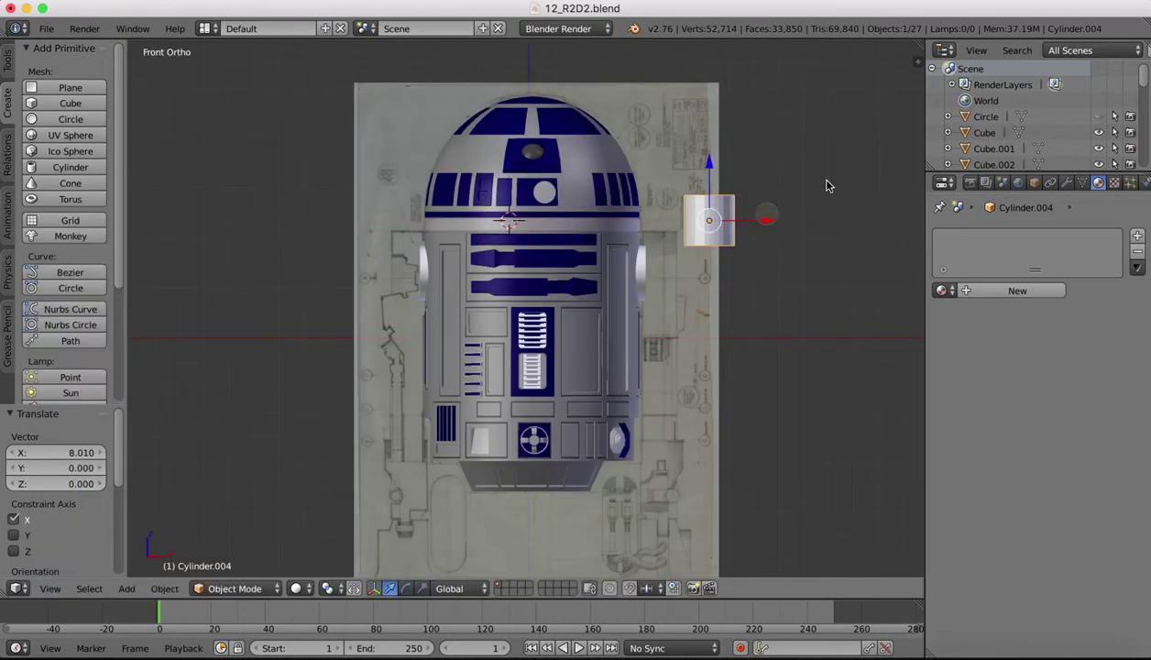
key("s")
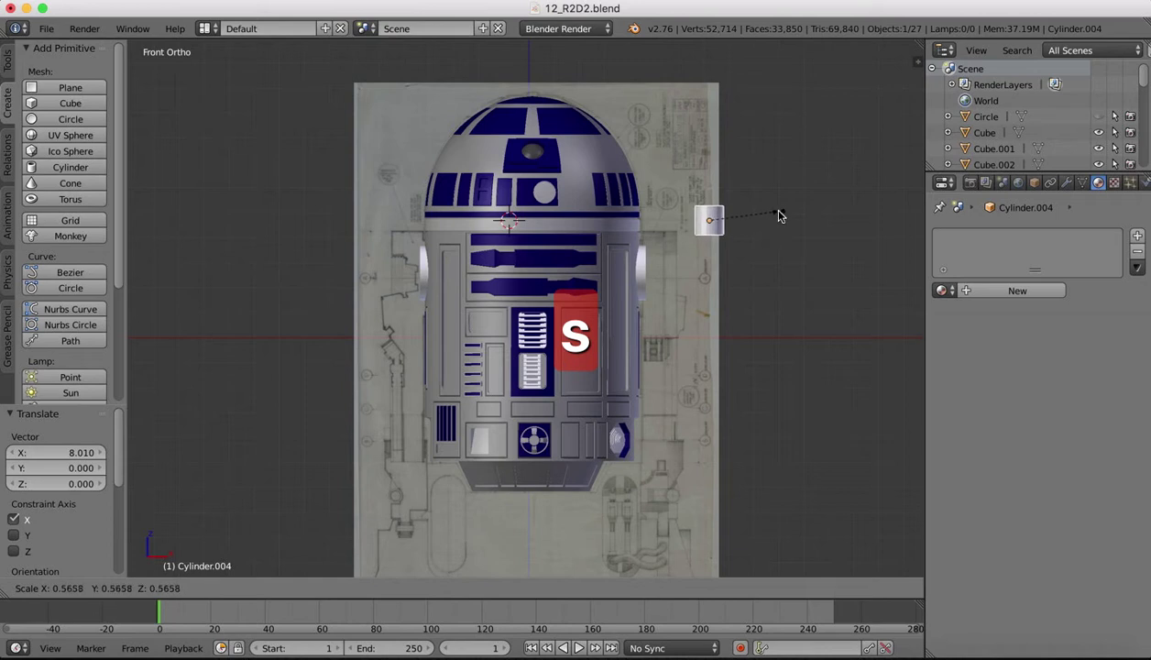
left_click(778, 216)
Move the cylinder about -5.3 units along X and 1.5 along Z onto the dome, and scale it to about 0.97
left_click_drag(764, 218, 635, 218)
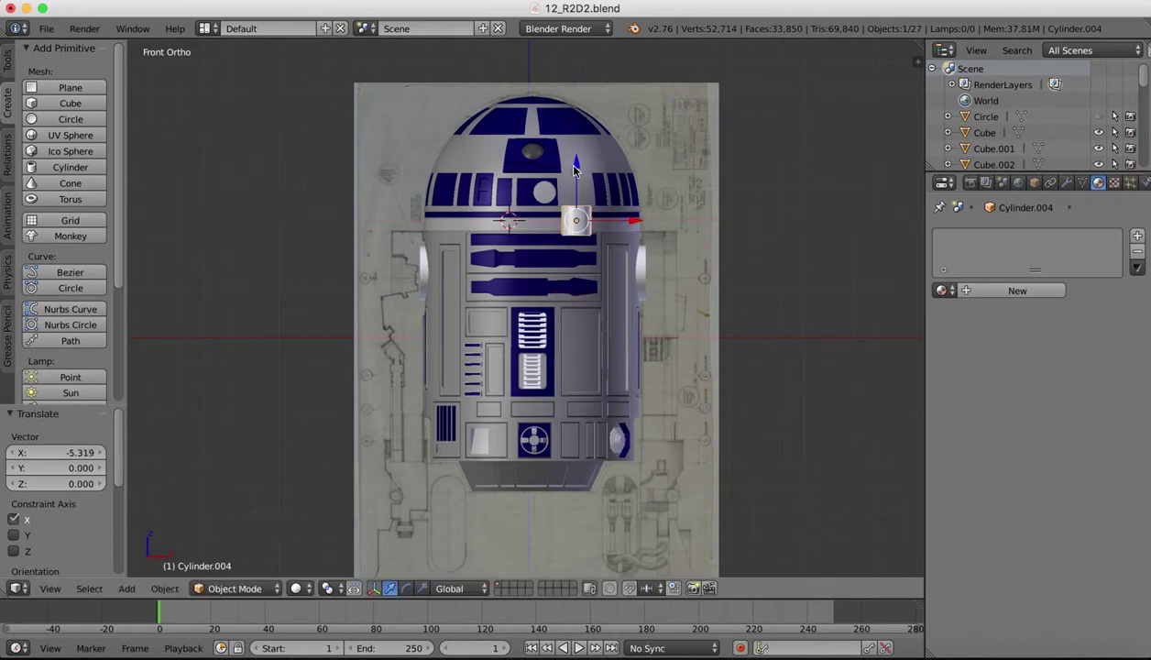
left_click_drag(574, 169, 572, 132)
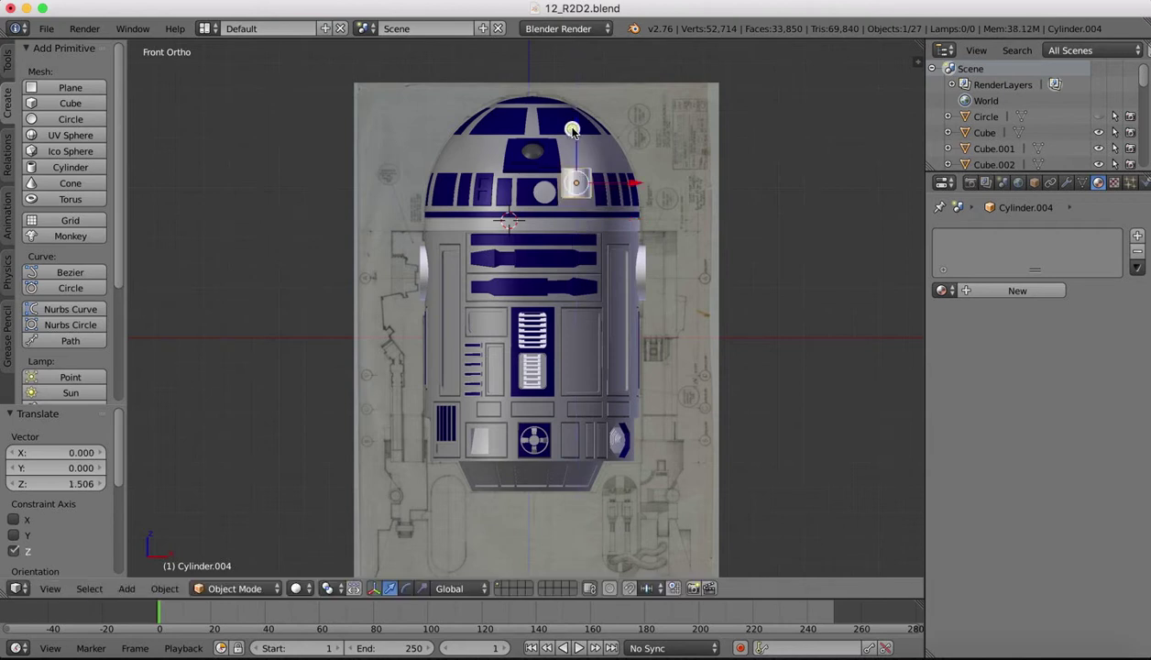
key("s")
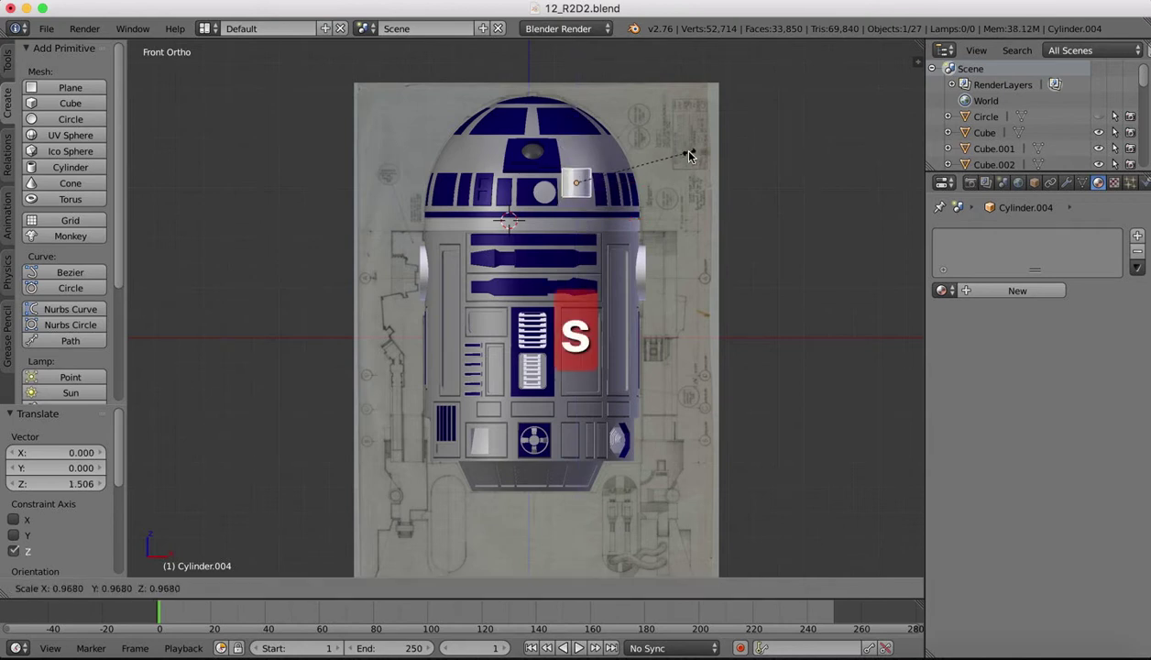
left_click(689, 153)
Move the cylinder out beside the body and about 2.4 units down, aligning it over the blueprint's shoulder drawing
left_click_drag(633, 184, 743, 187)
left_click_drag(680, 133, 678, 246)
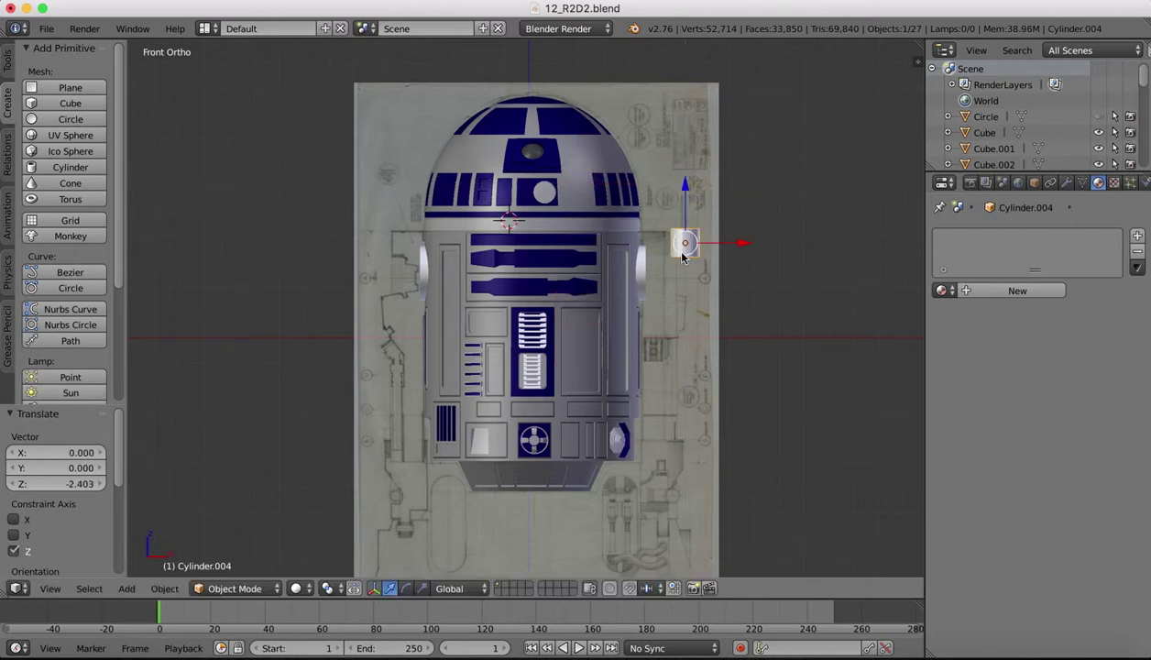
scroll(681, 257, "up", 3)
scroll(681, 258, "up", 1)
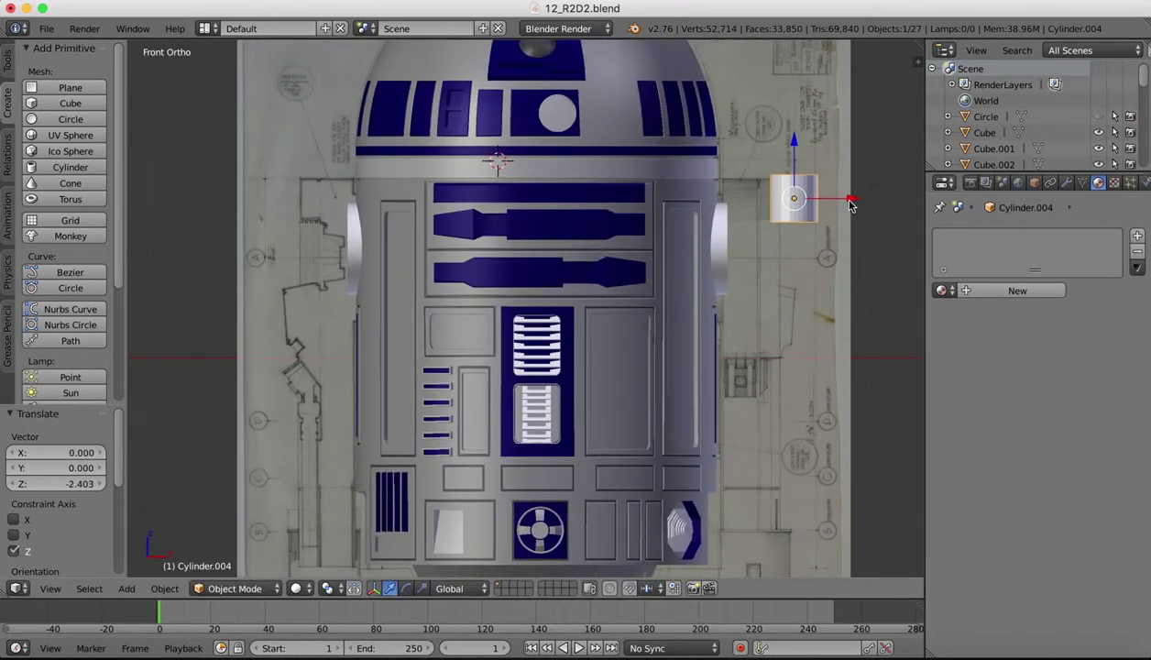
mouse_move(848, 199)
left_mouse_down("shift")
mouse_move(819, 199)
mouse_move(840, 198)
mouse_move(830, 196)
left_mouse_up("shift")
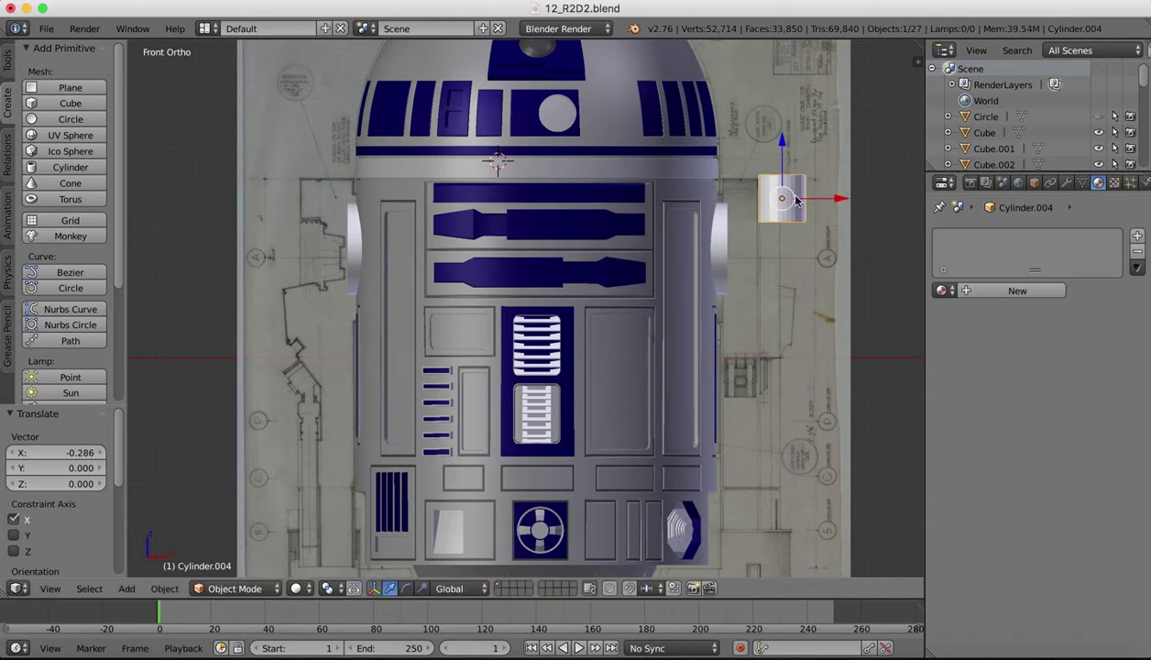
Flatten the cylinder by scaling it along Z to about 0.165
key("s")
key("z")
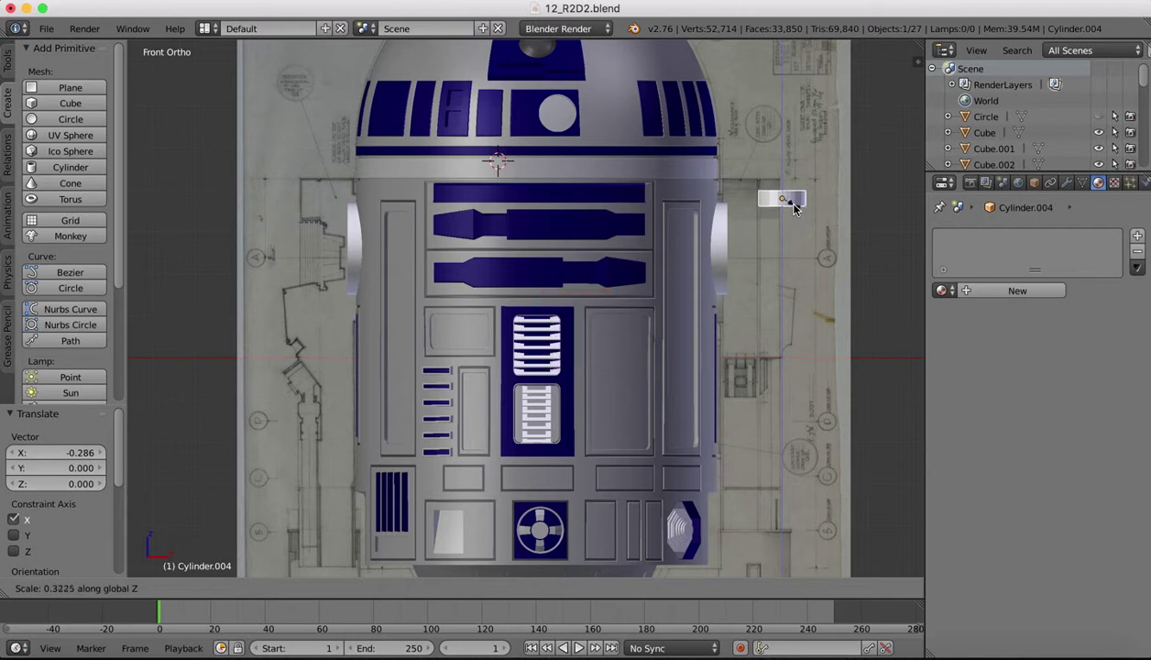
left_click(787, 199)
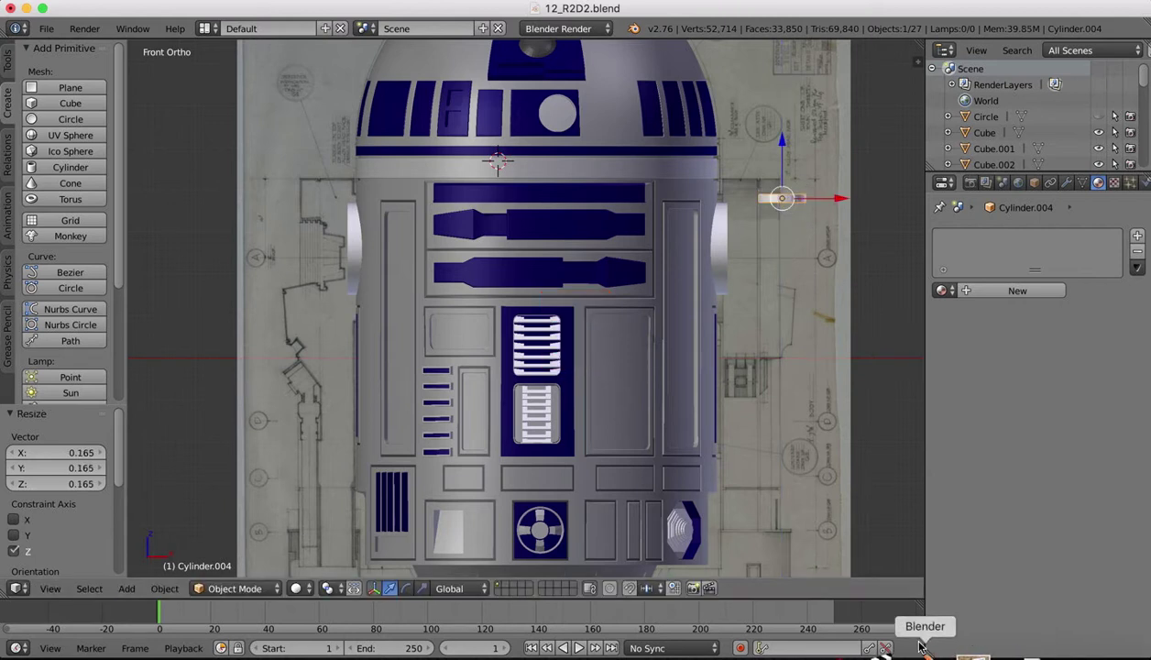
Enter Edit Mode on the flattened cylinder and frame it closely in front view over the blueprint
key("Tab")
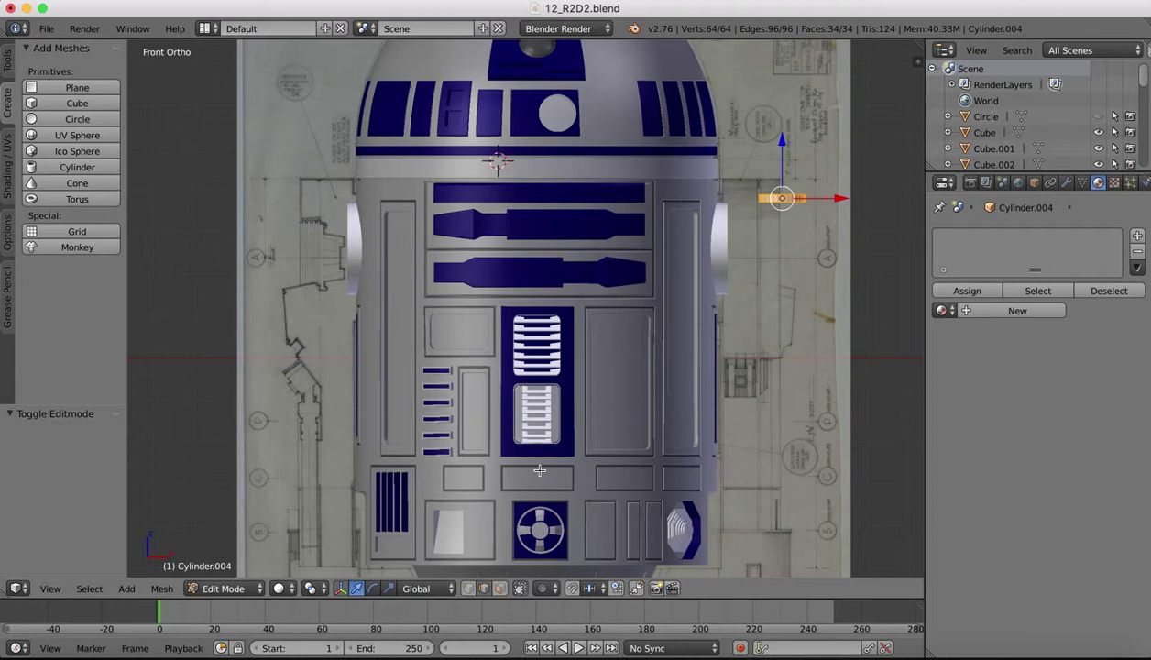
scroll(806, 177, "up", 3)
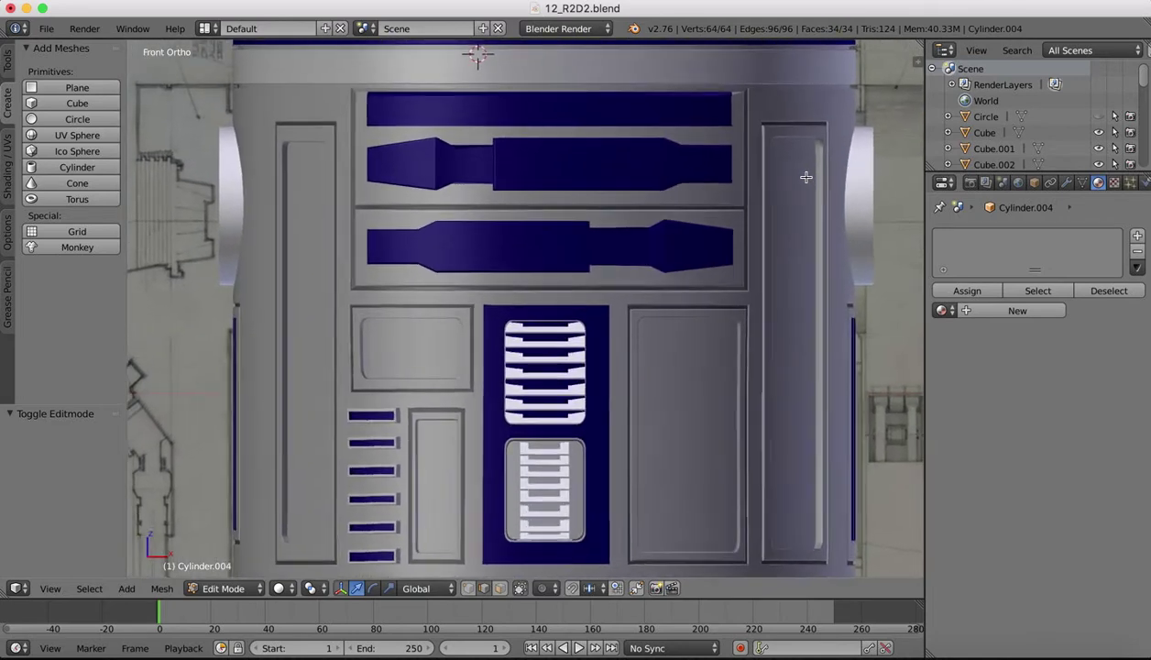
middle_click_drag(807, 177, 806, 178)
left_click(50, 588)
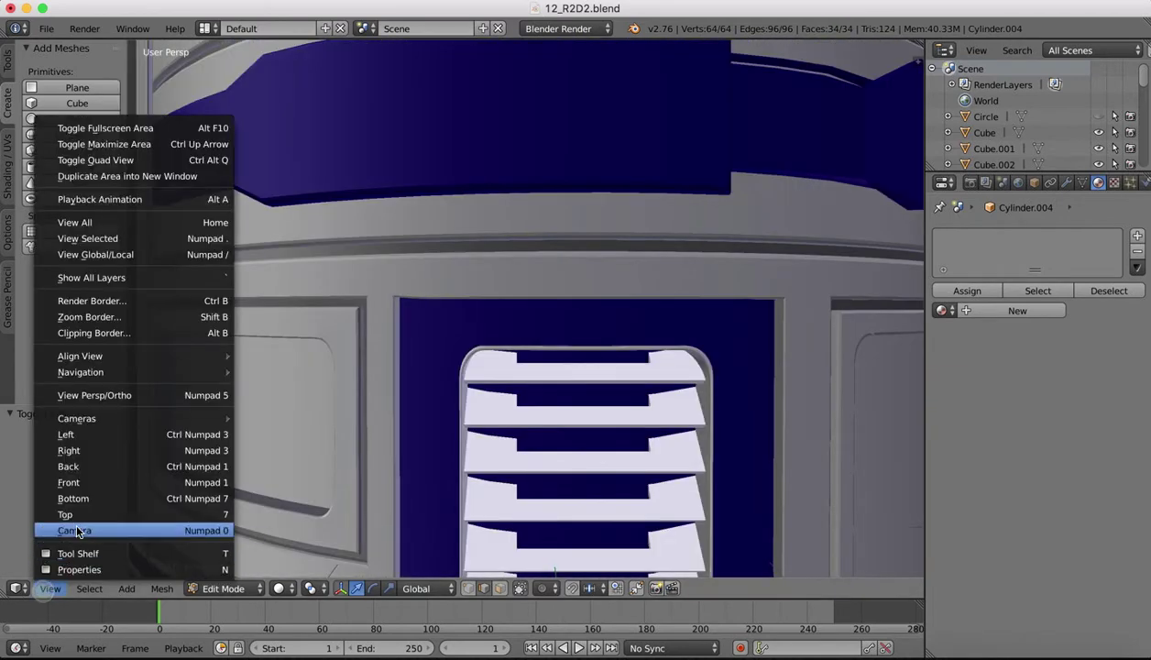
left_click(73, 480)
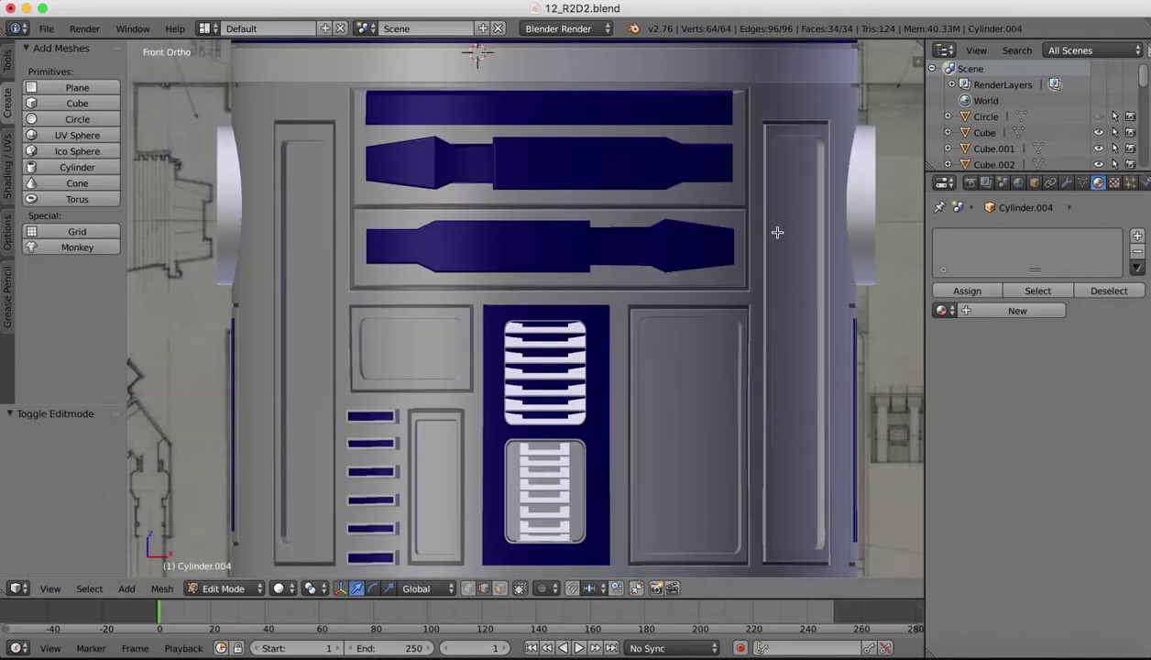
scroll(779, 232, "right", 10, "shift")
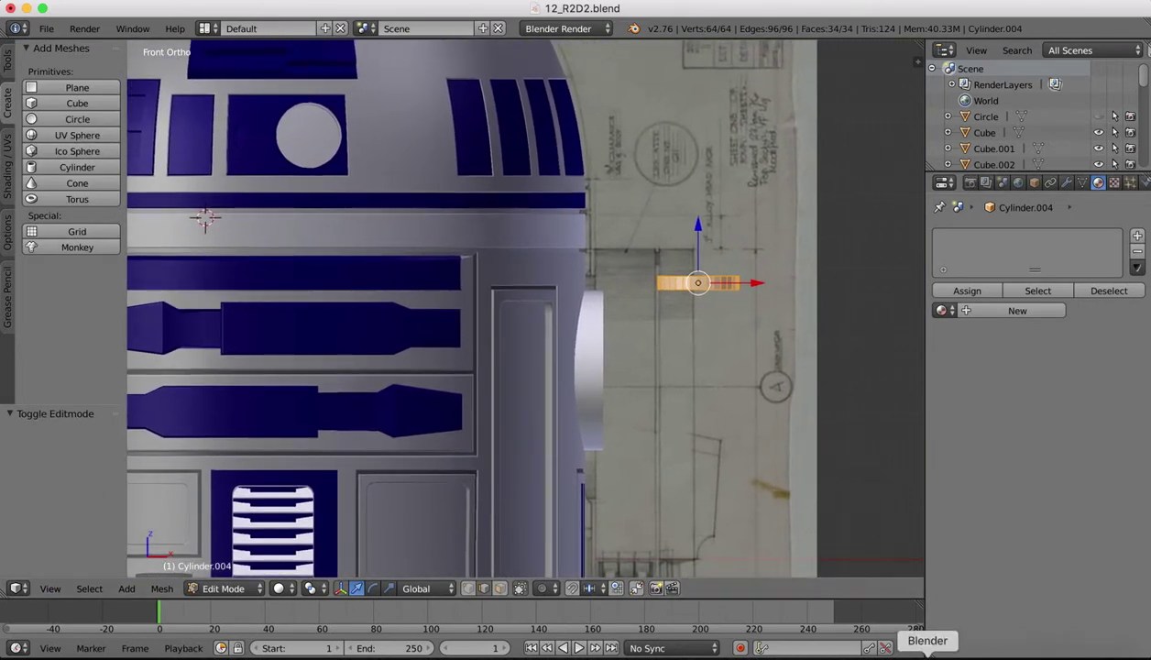
Check the reference images in Preview, return to Blender and display the model in wireframe
left_click(963, 647)
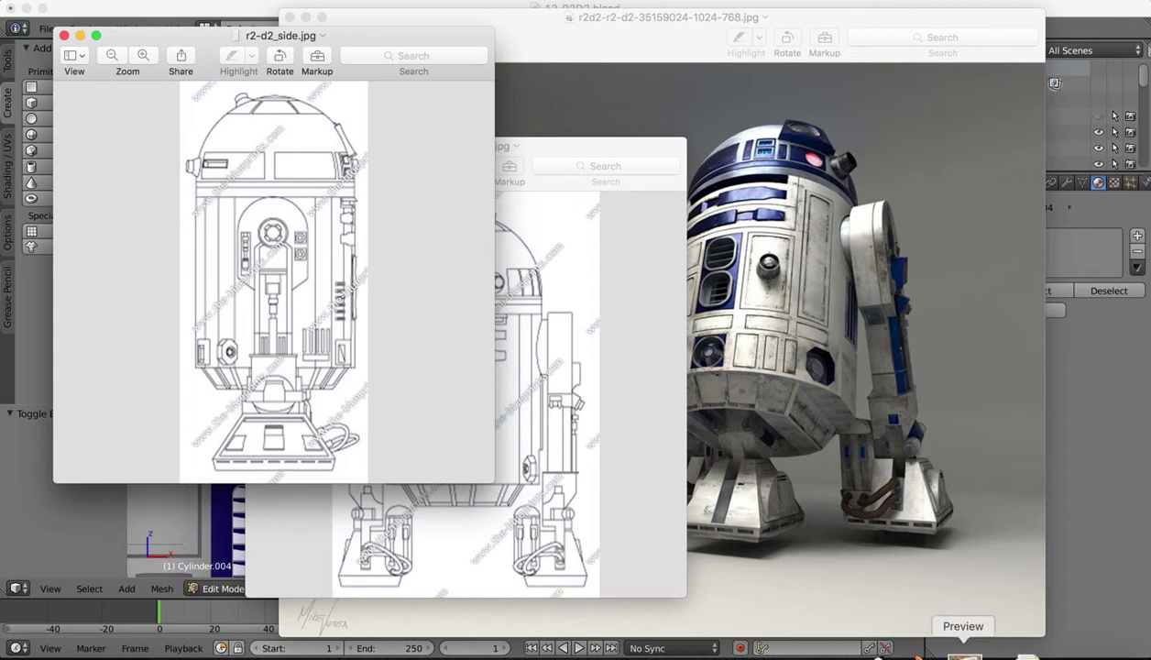
left_click(926, 647)
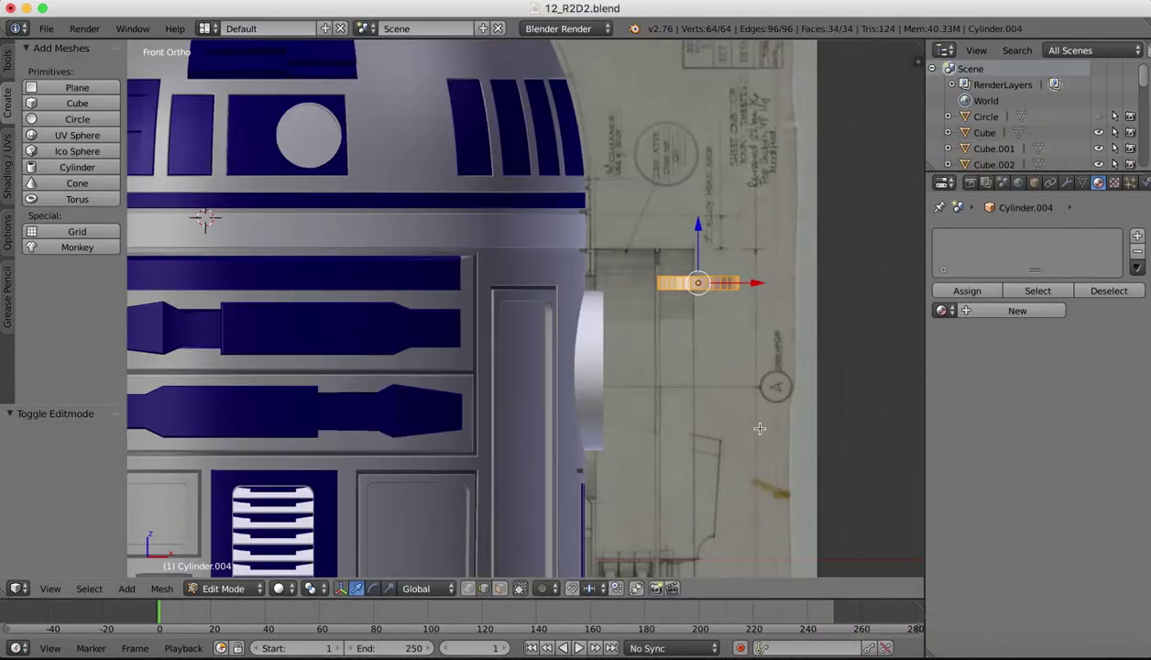
key("z")
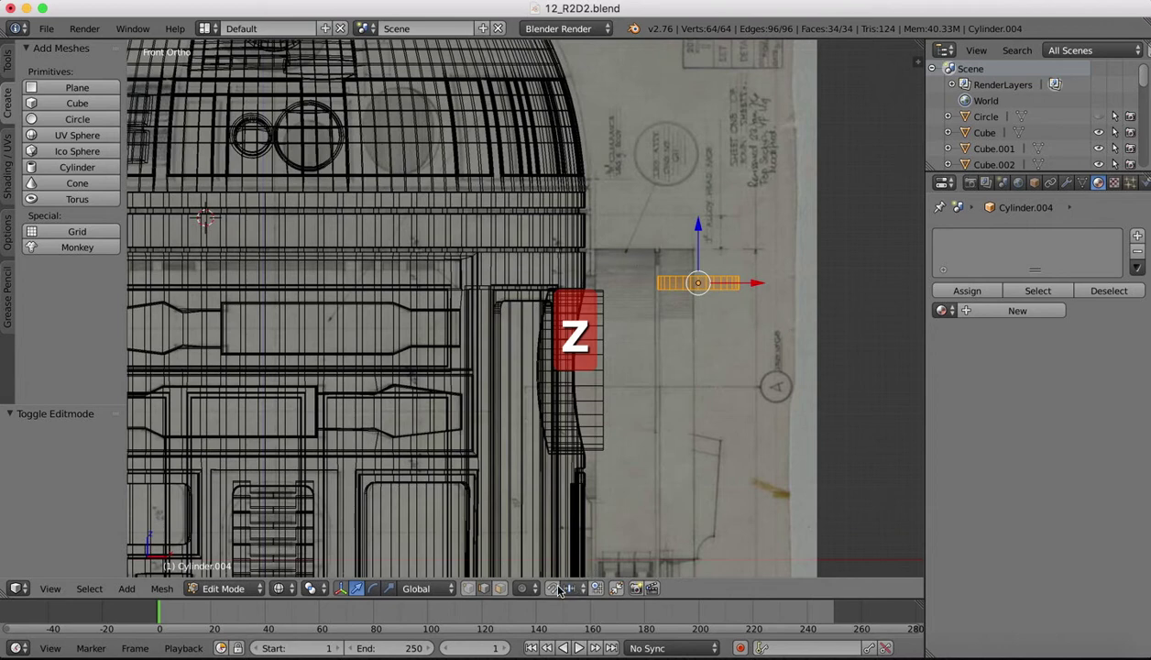
Select the cylinder's top ring, extrude it up about 0.165 and scale the new ring to about 0.914
right_click(670, 274)
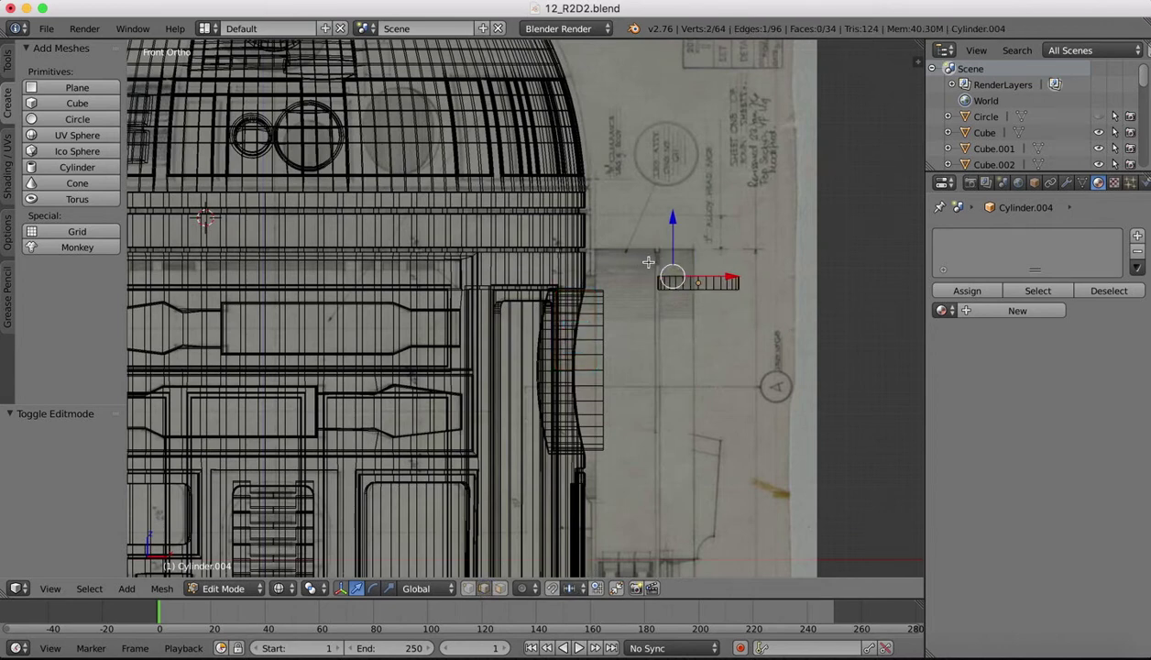
key("b")
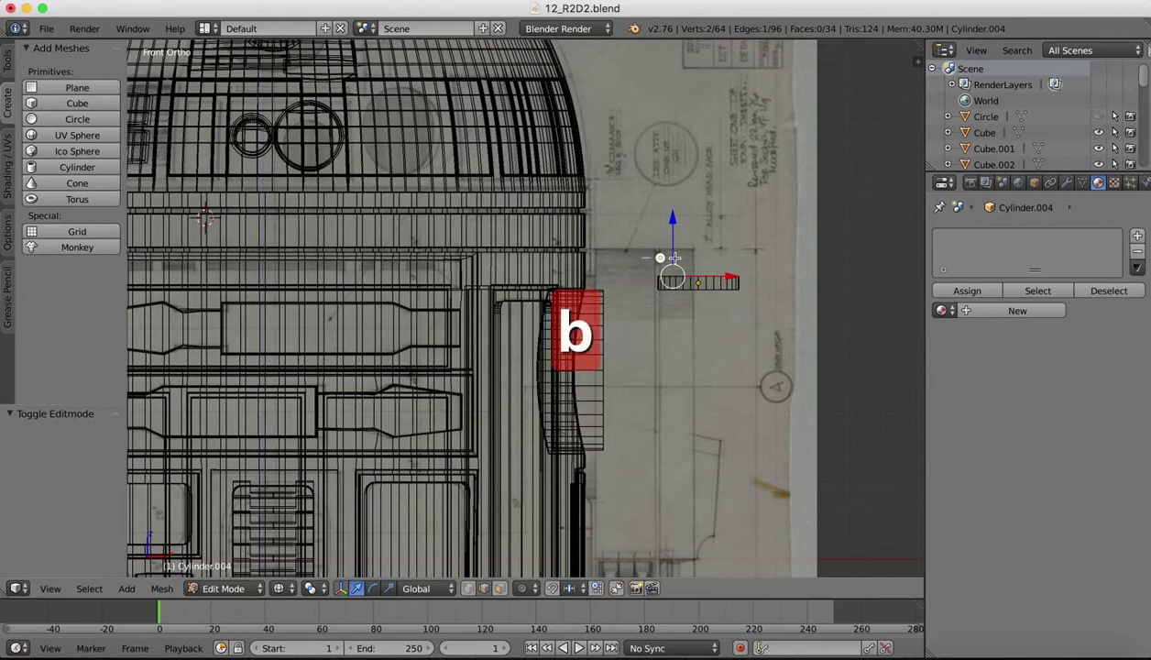
left_click_drag(631, 251, 751, 285)
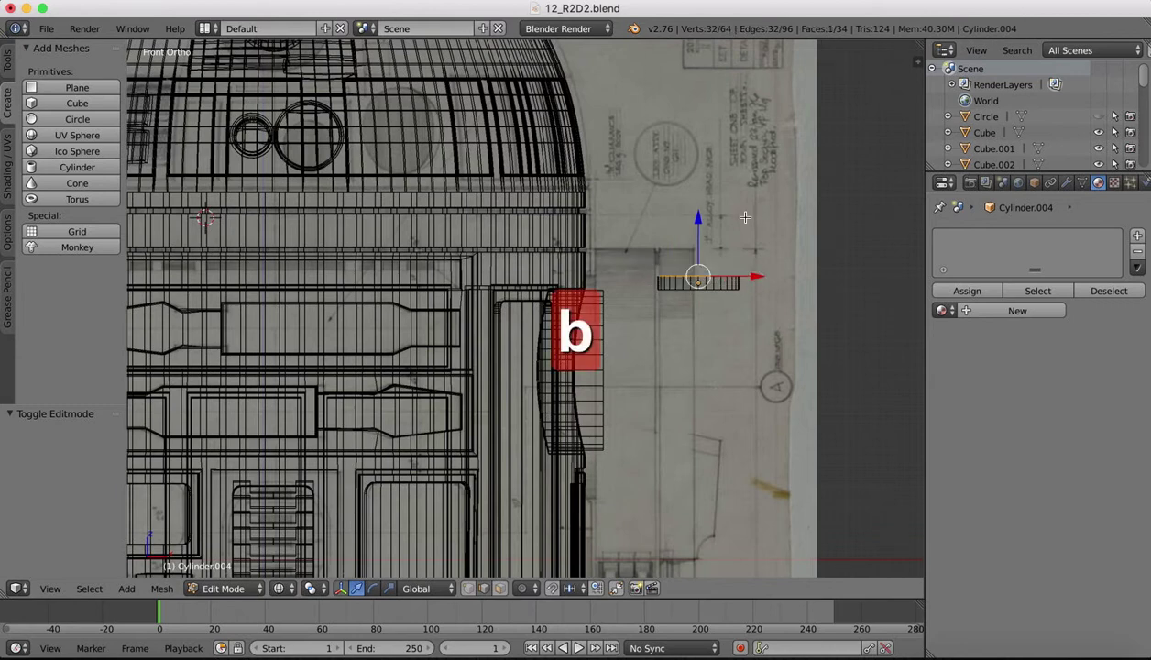
key("e")
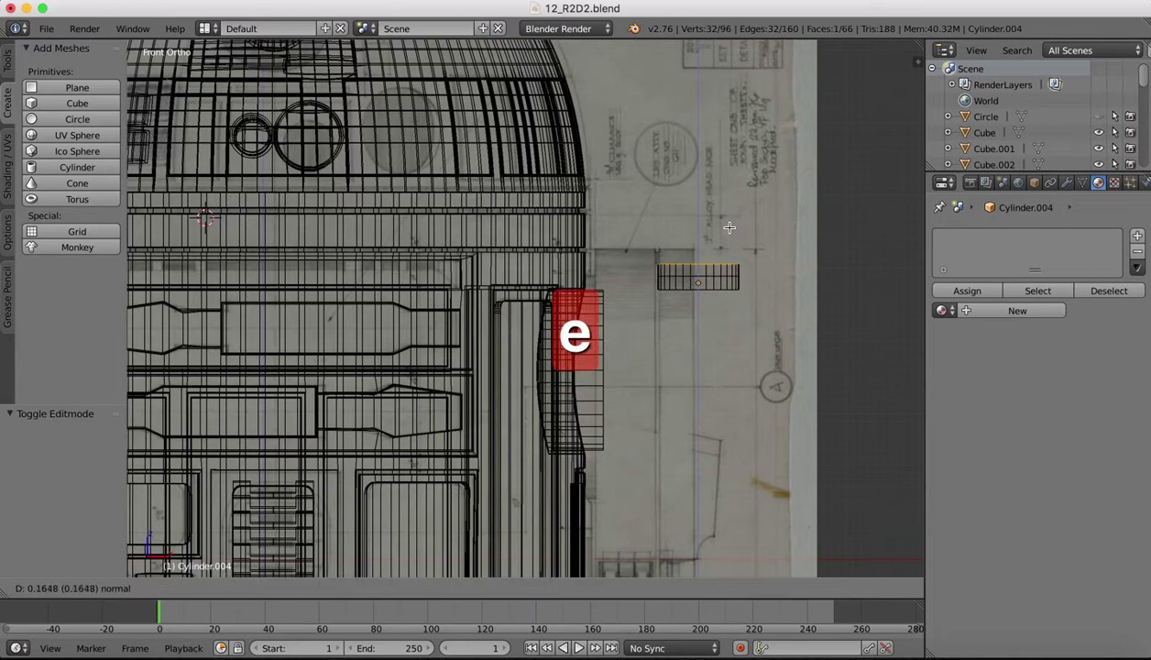
left_click(728, 227)
key("s")
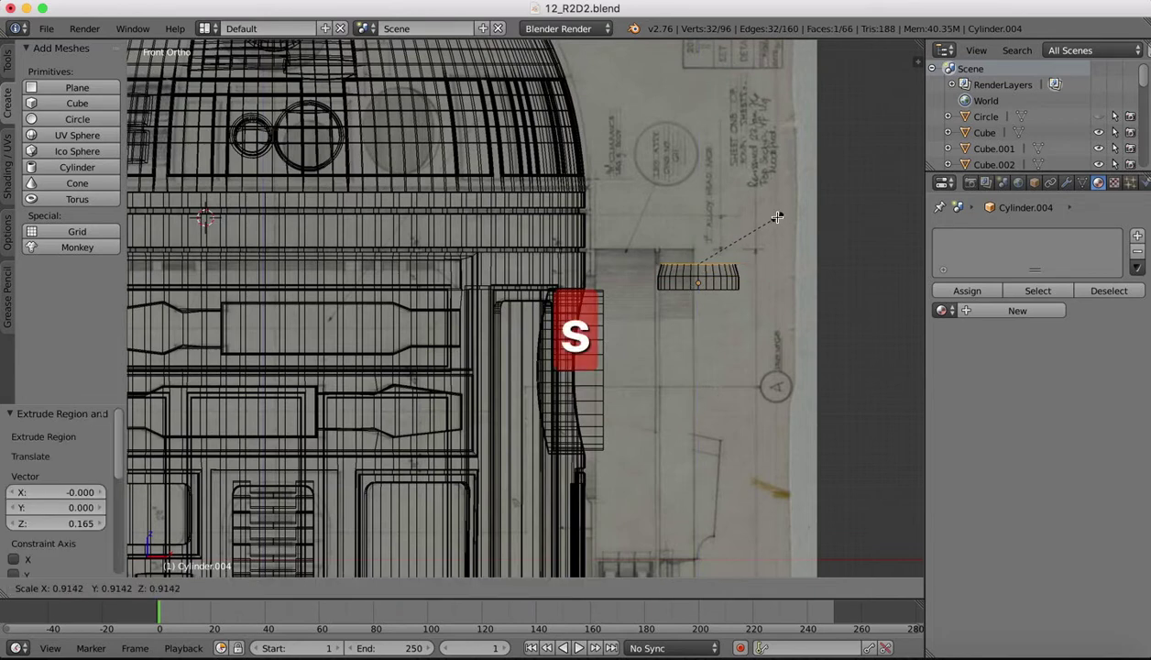
left_click(777, 218)
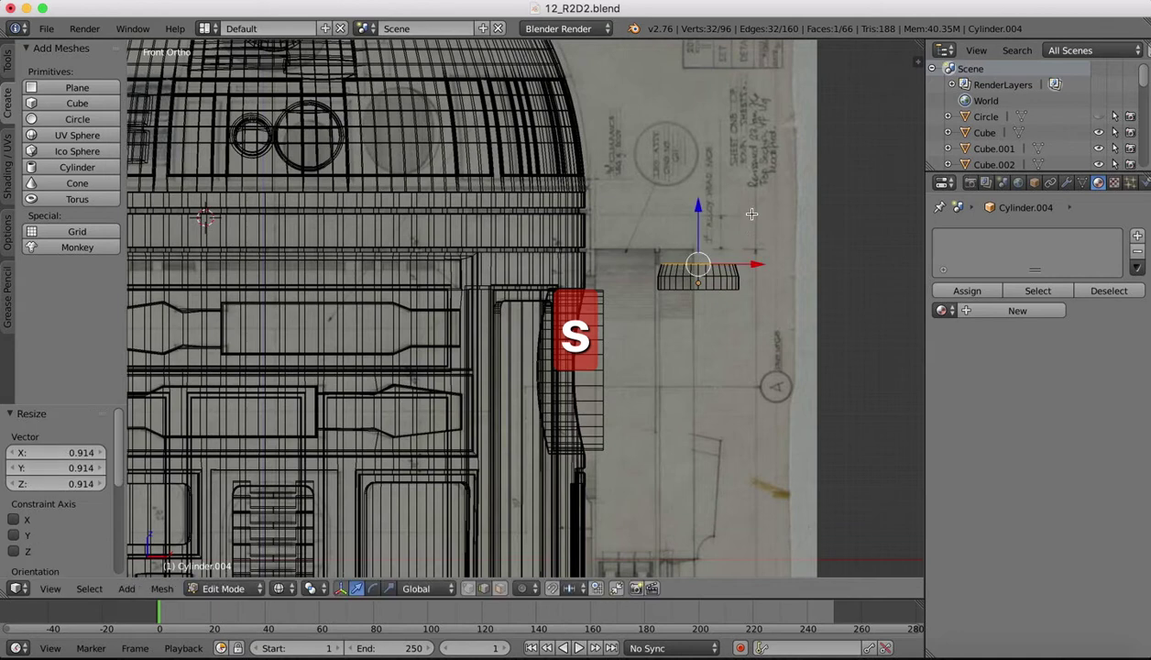
Extrude the top ring up another 0.132 or so and narrow it to about 0.878
key("e")
left_click(747, 201)
key("s")
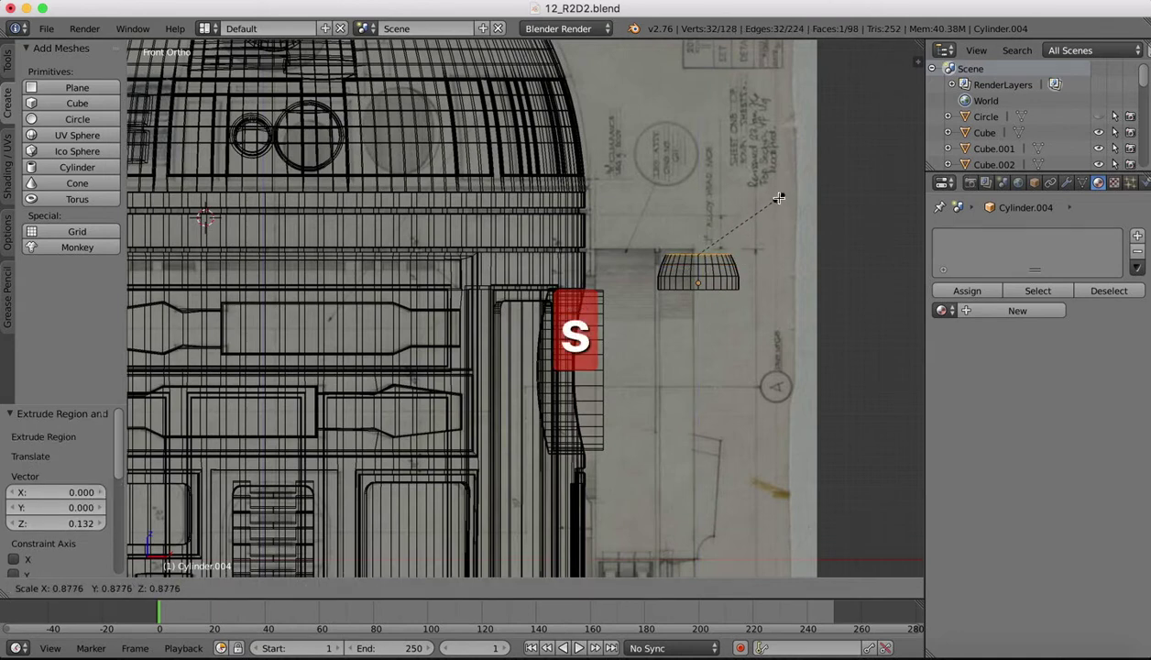
left_click(778, 198)
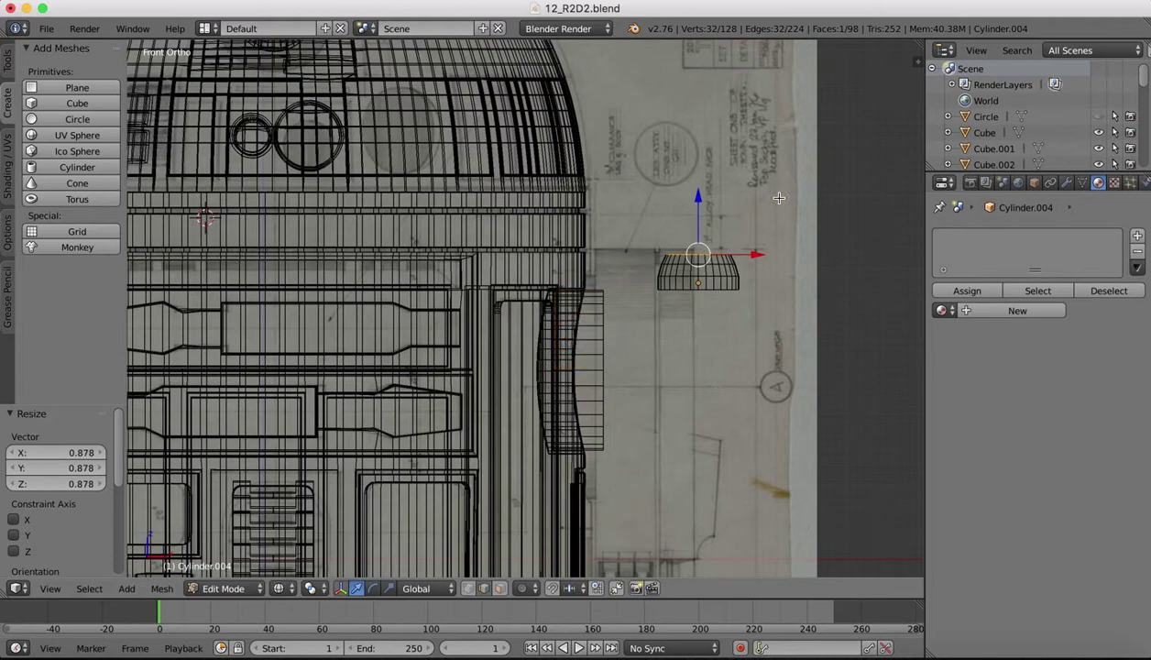
Extrude the top ring in place and inset it by scaling to about 0.966
key("e")
right_click(778, 198)
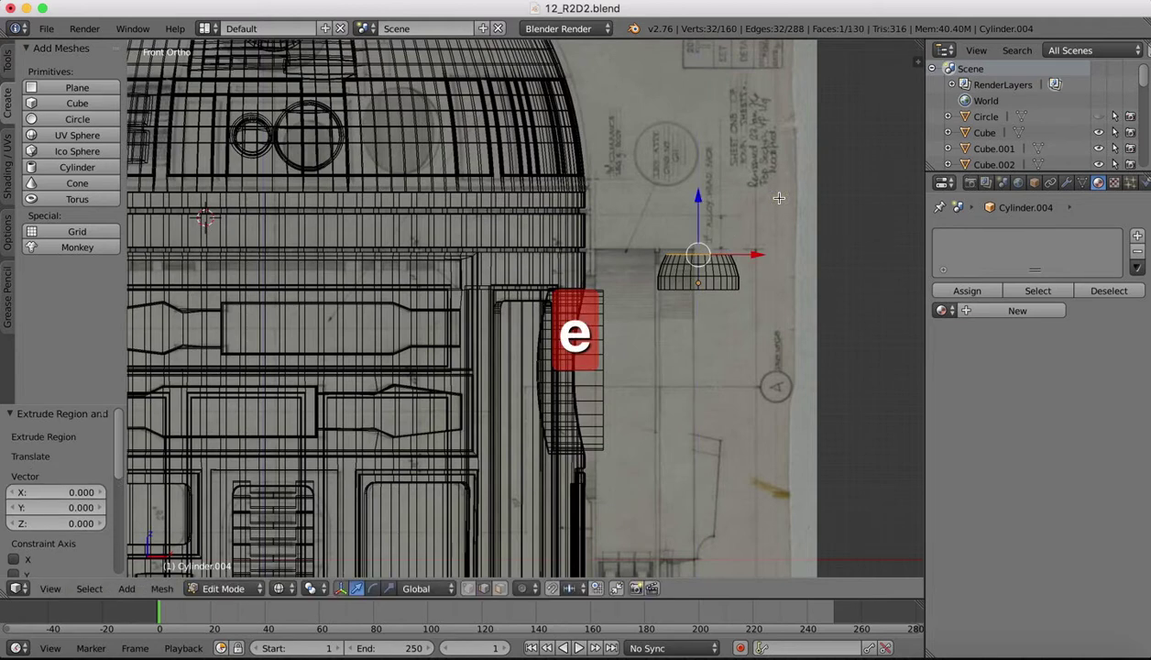
key("s")
left_click(823, 177)
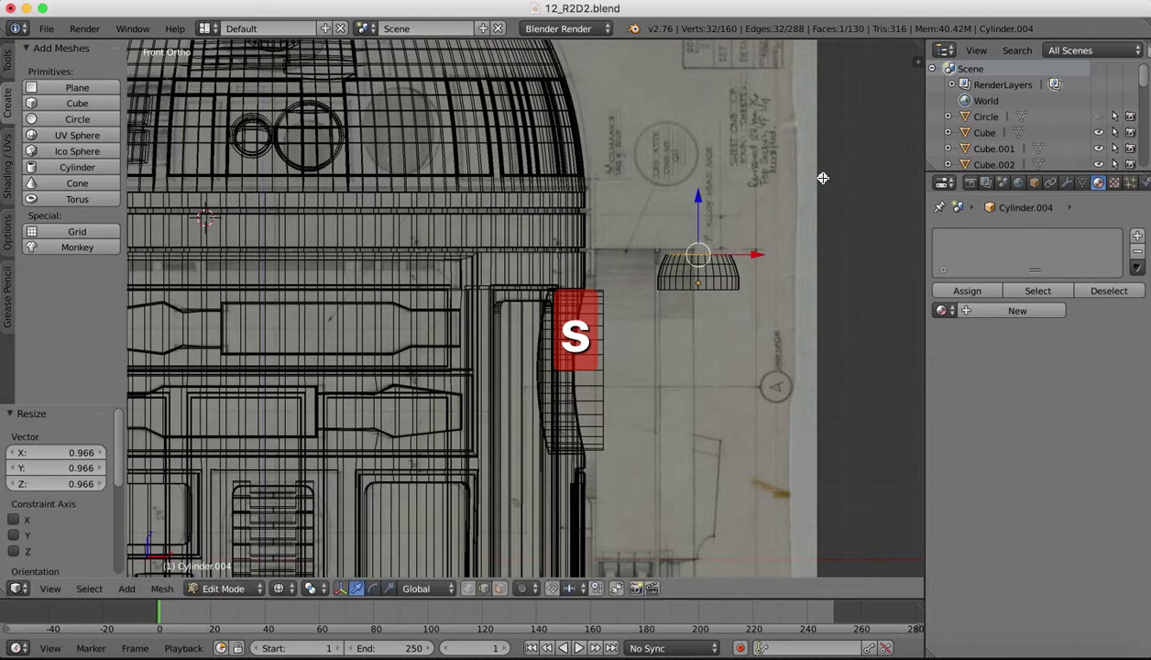
Extrude the inset top face up about 0.802 and taper its end by scaling to about 0.876
key("e")
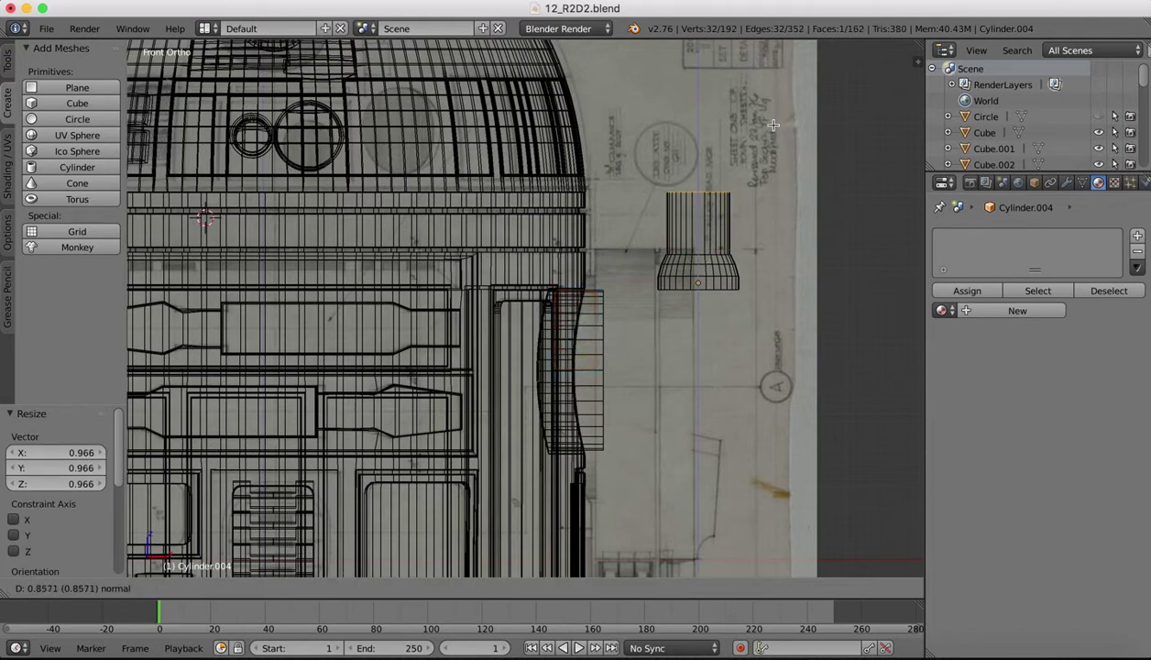
left_click(774, 129)
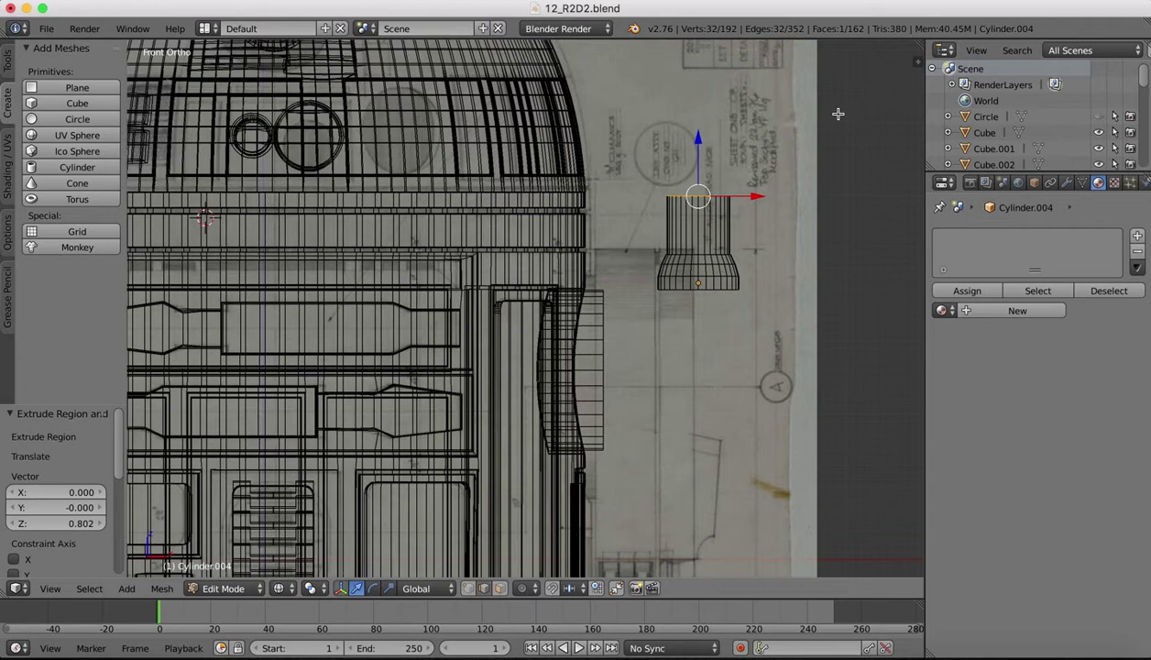
key("s")
left_click(818, 121)
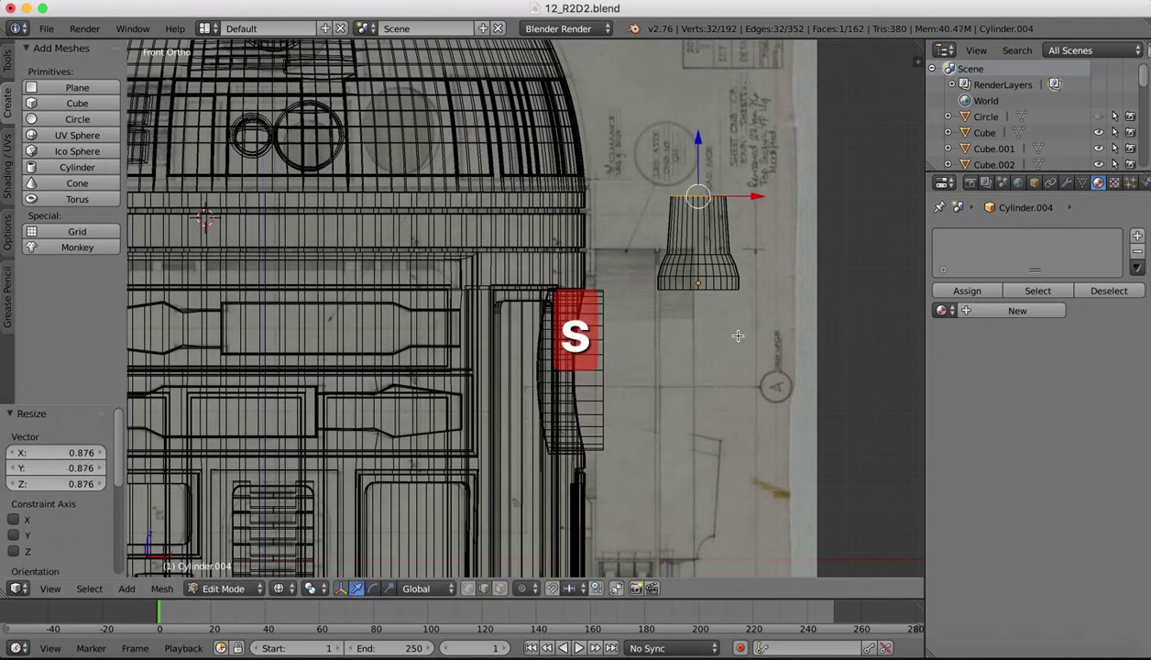
Return the model to solid display and check the part's shape against the R2-D2 reference images in Preview, returning to Blender
key("z")
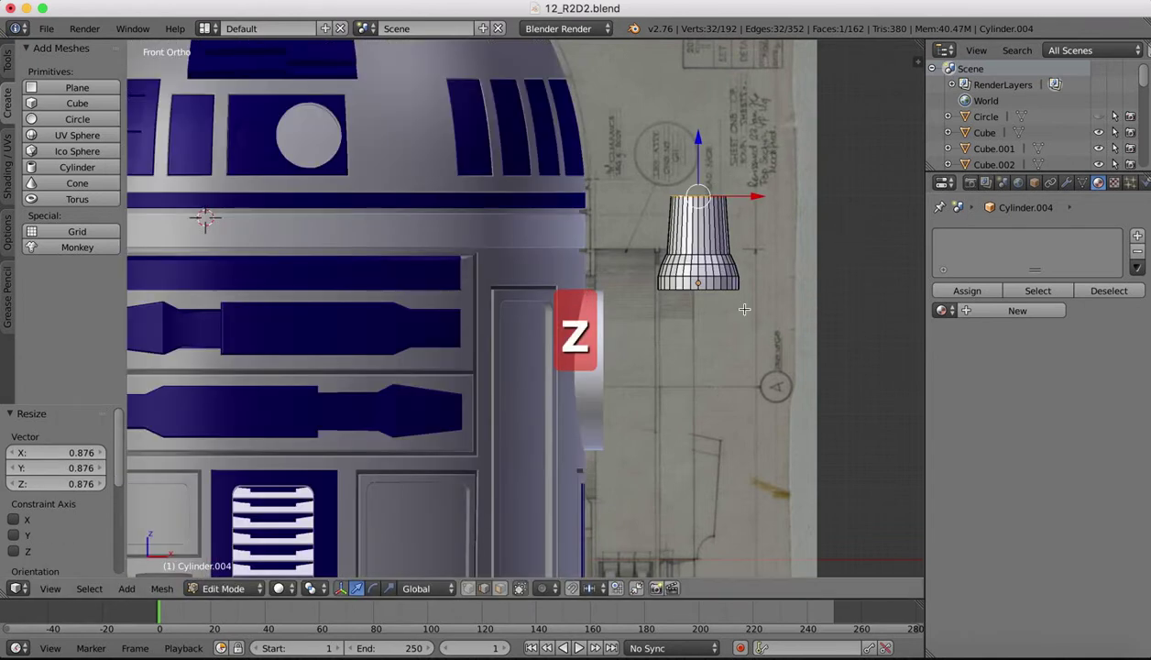
mouse_move(873, 656)
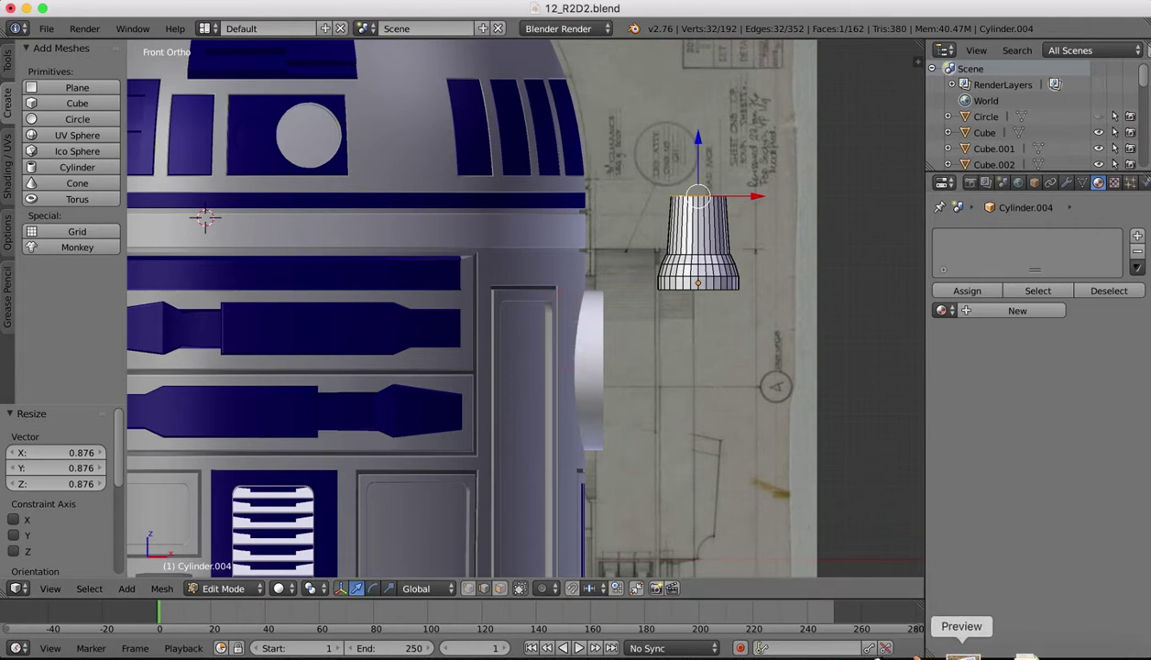
left_click(962, 656)
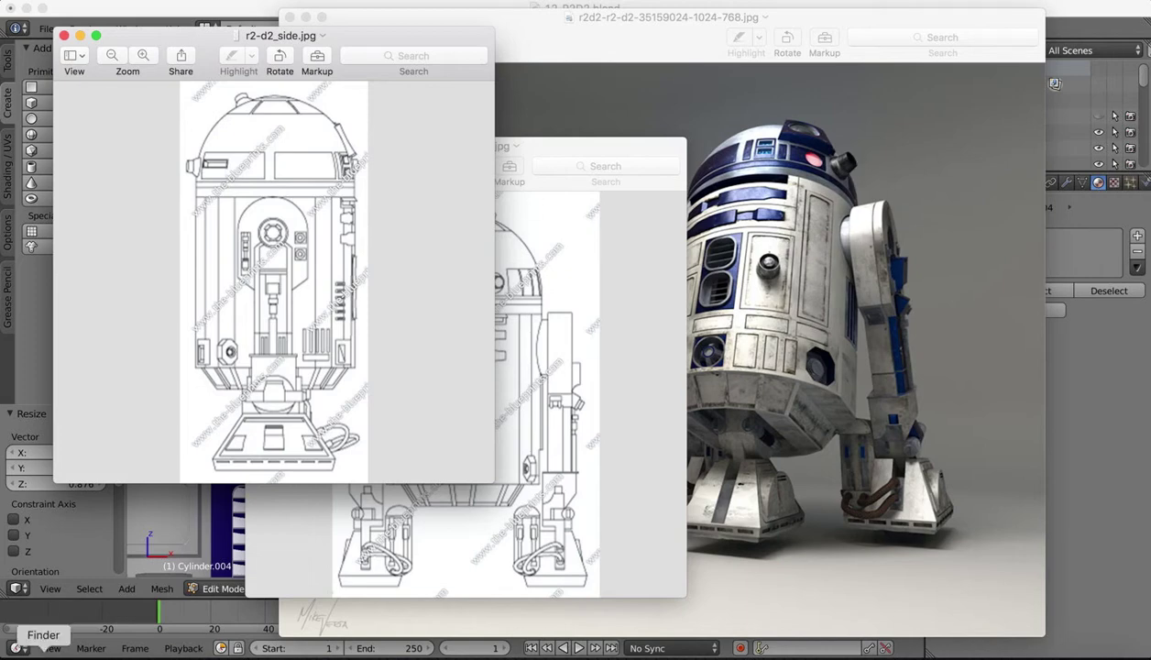
left_click(42, 652)
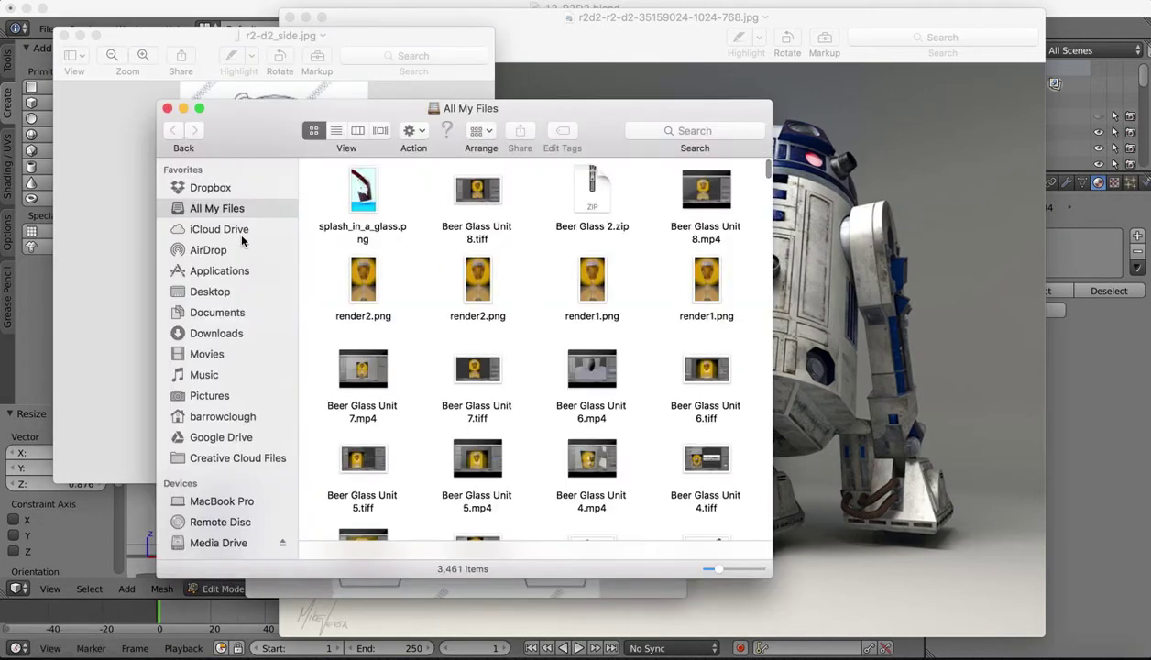
left_click(167, 108)
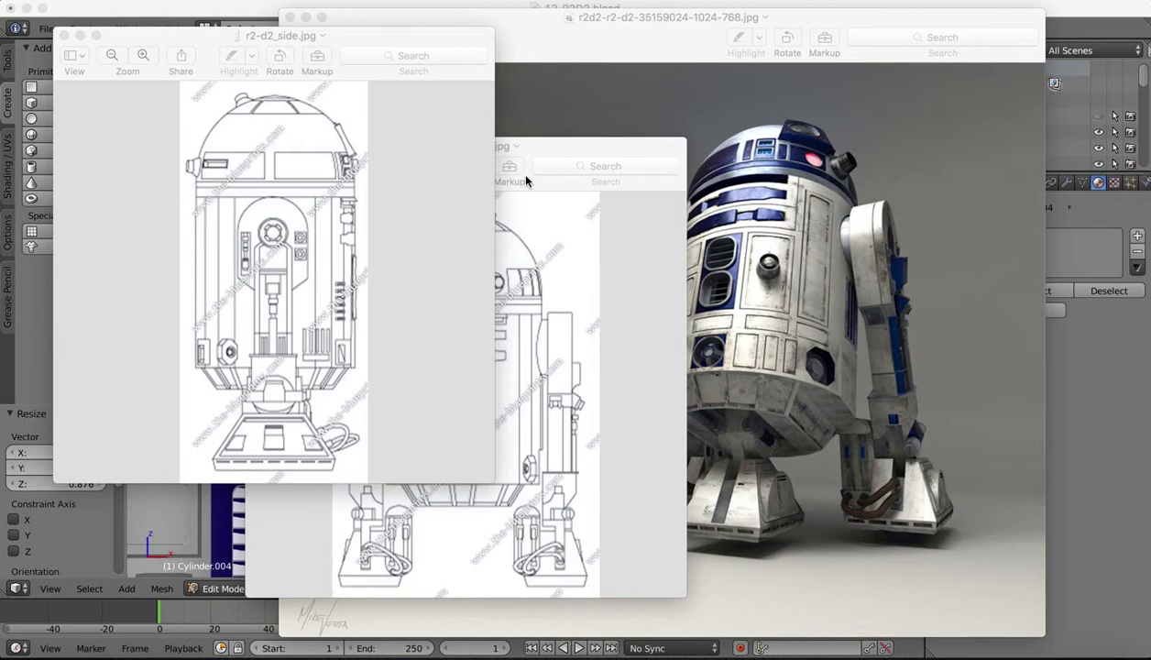
left_click(1107, 475)
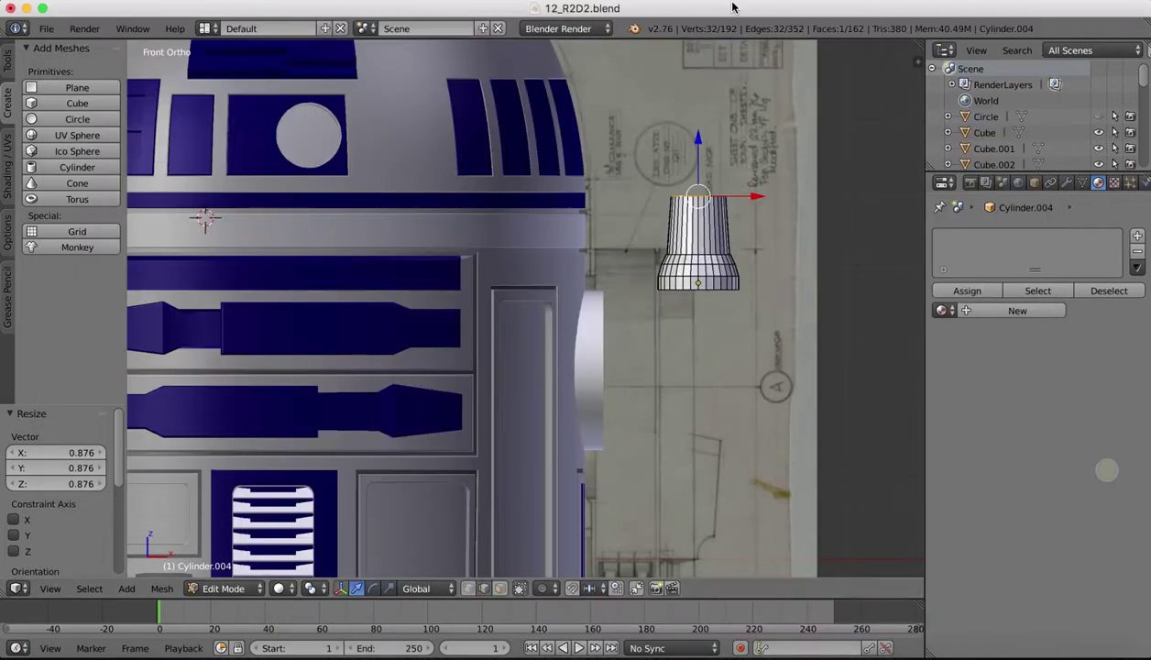
Lower the part's top ring by about 0.11 and cut an edge loop around the tapered upper section
left_click_drag(699, 140, 699, 150)
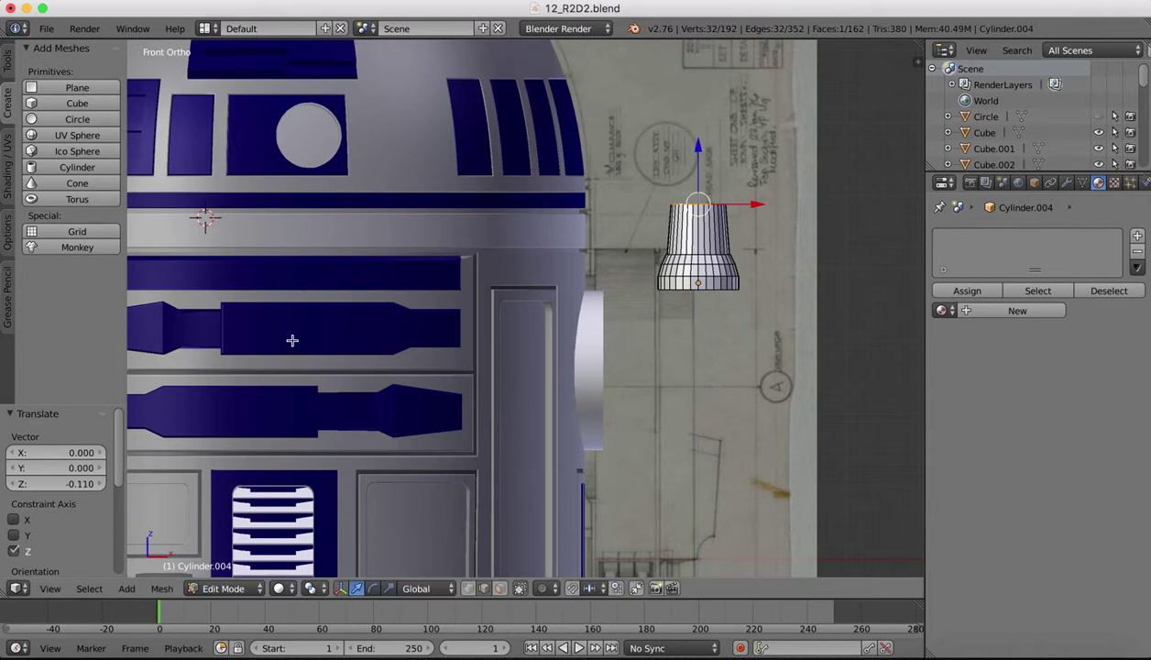
left_click(9, 61)
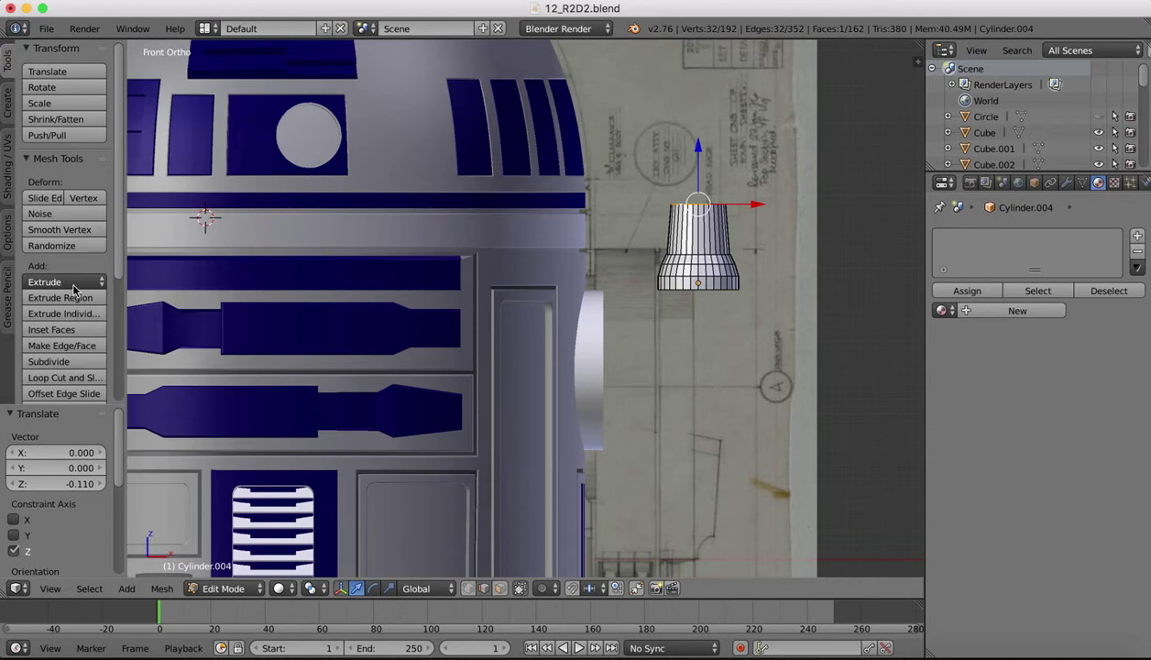
left_click(57, 378)
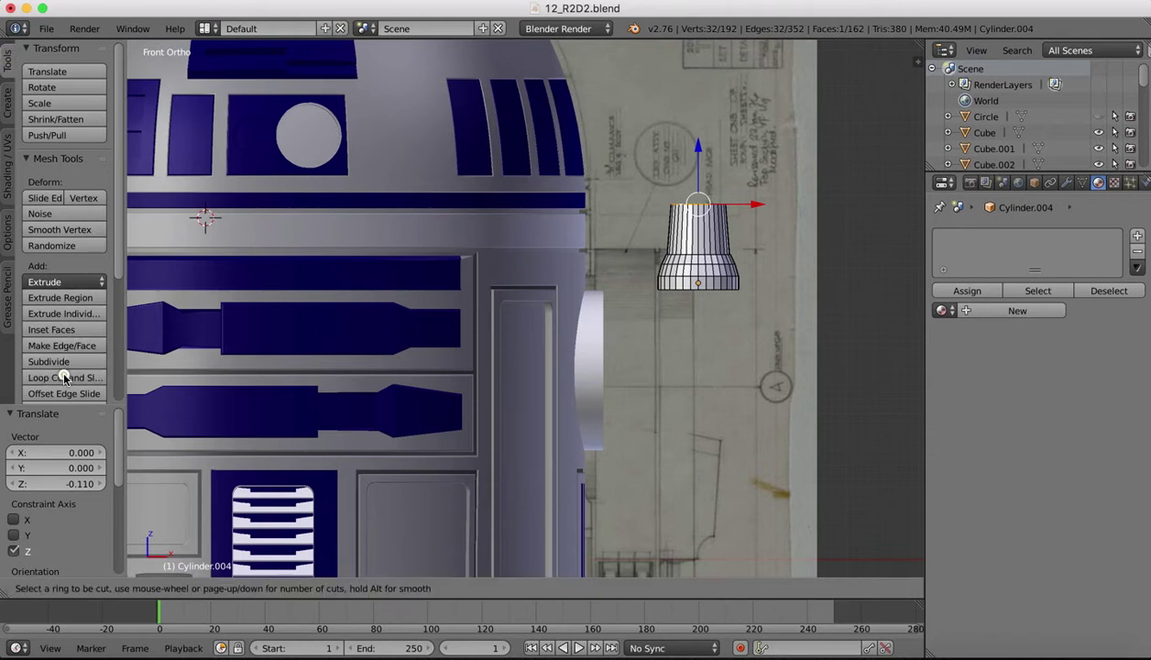
left_click(688, 220)
left_click(710, 227)
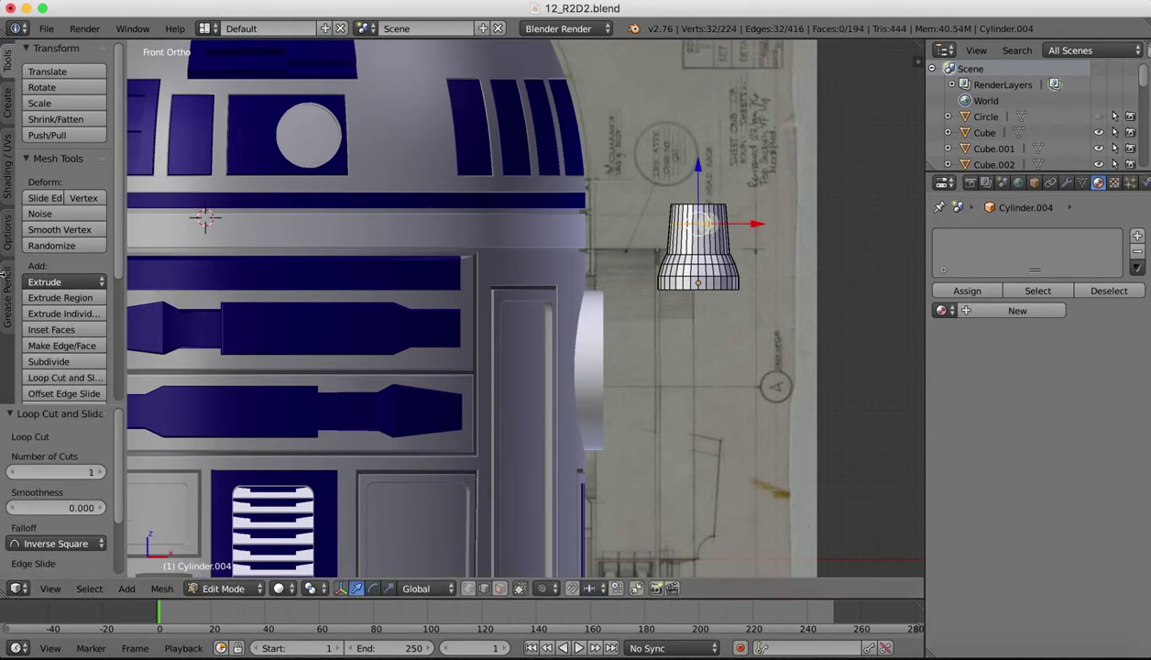
Cut a second edge loop just below the first and raise it about 0.03 in front view to narrow the band between them
left_click(65, 377)
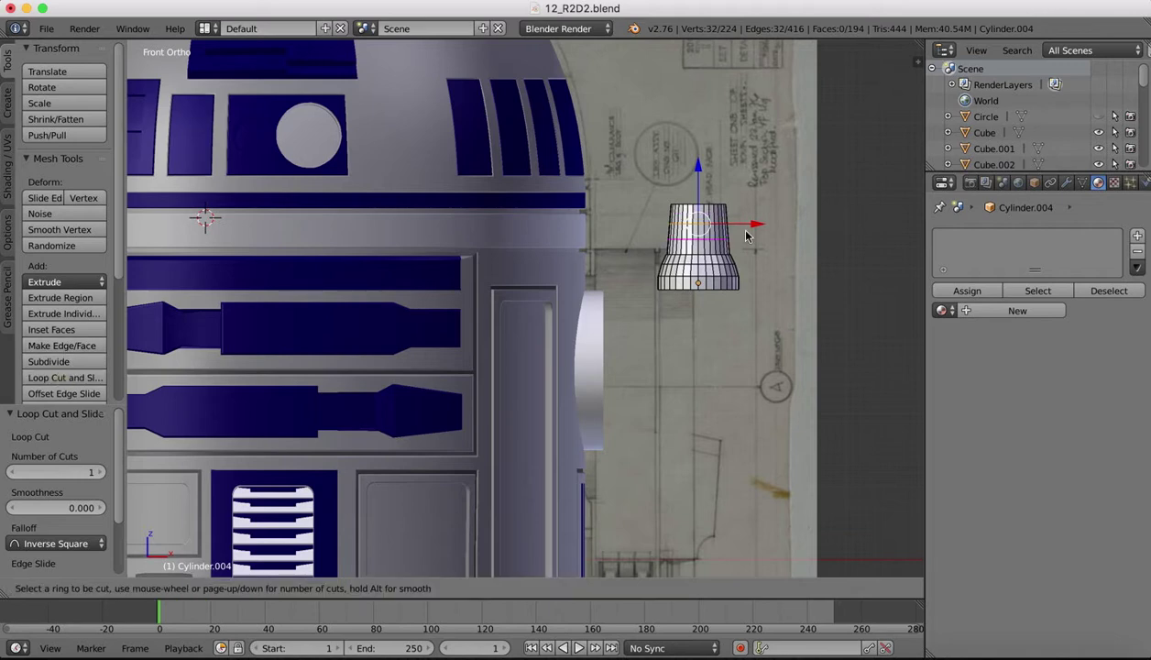
left_click(707, 242)
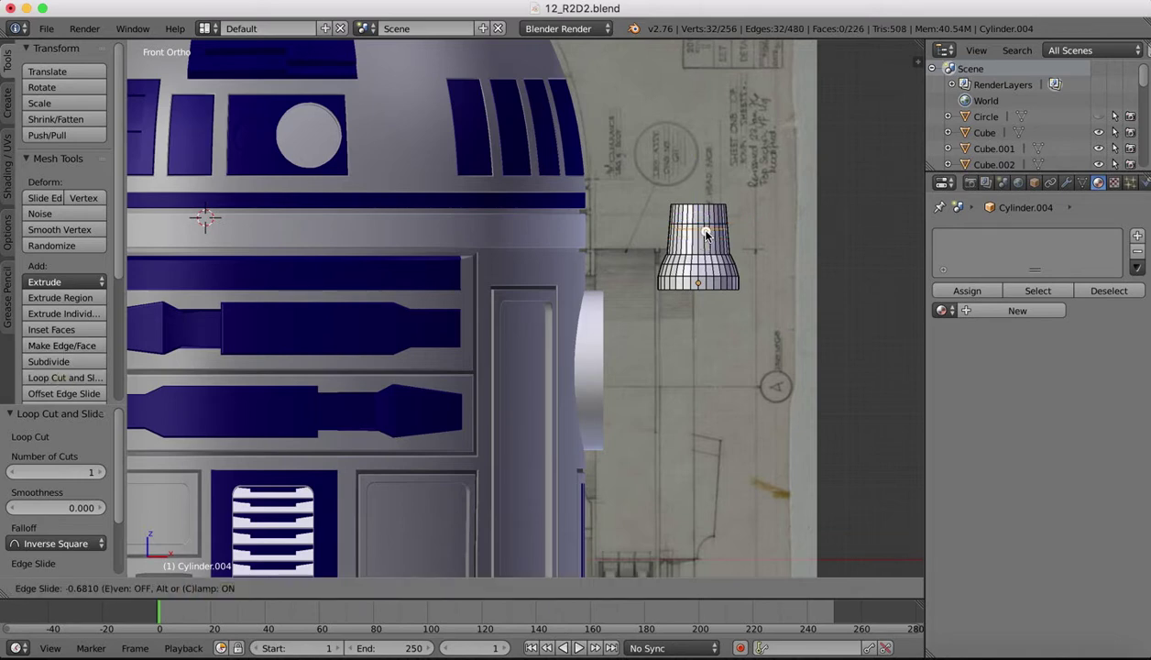
left_click(706, 232)
middle_click_drag(686, 191, 698, 193)
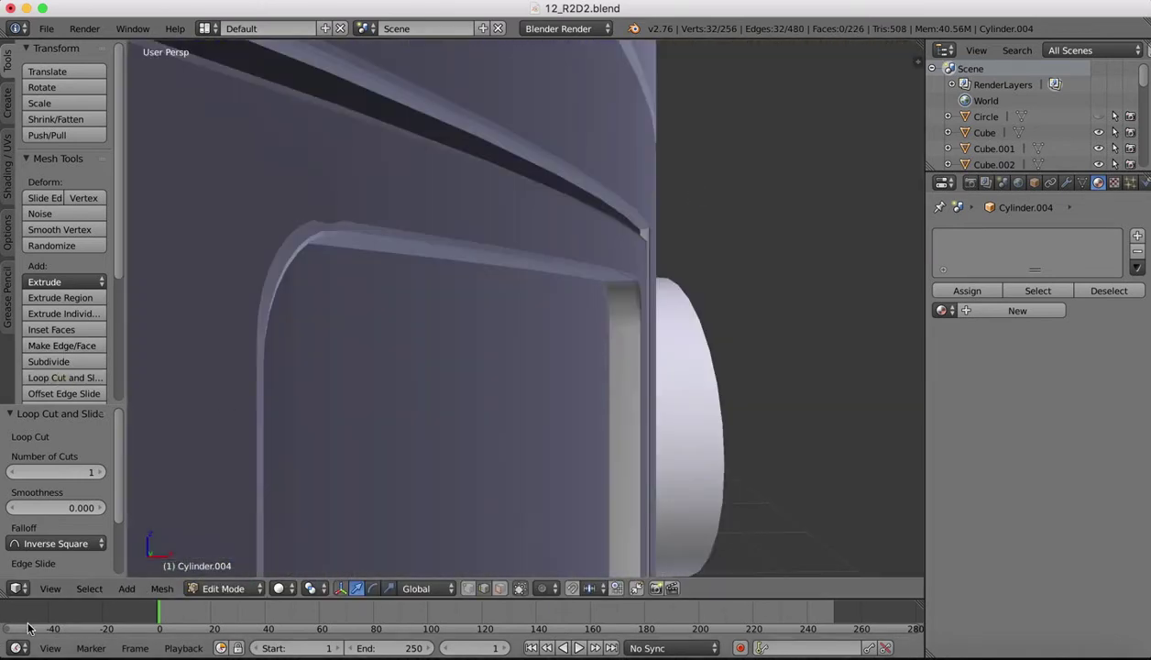
left_click(48, 588)
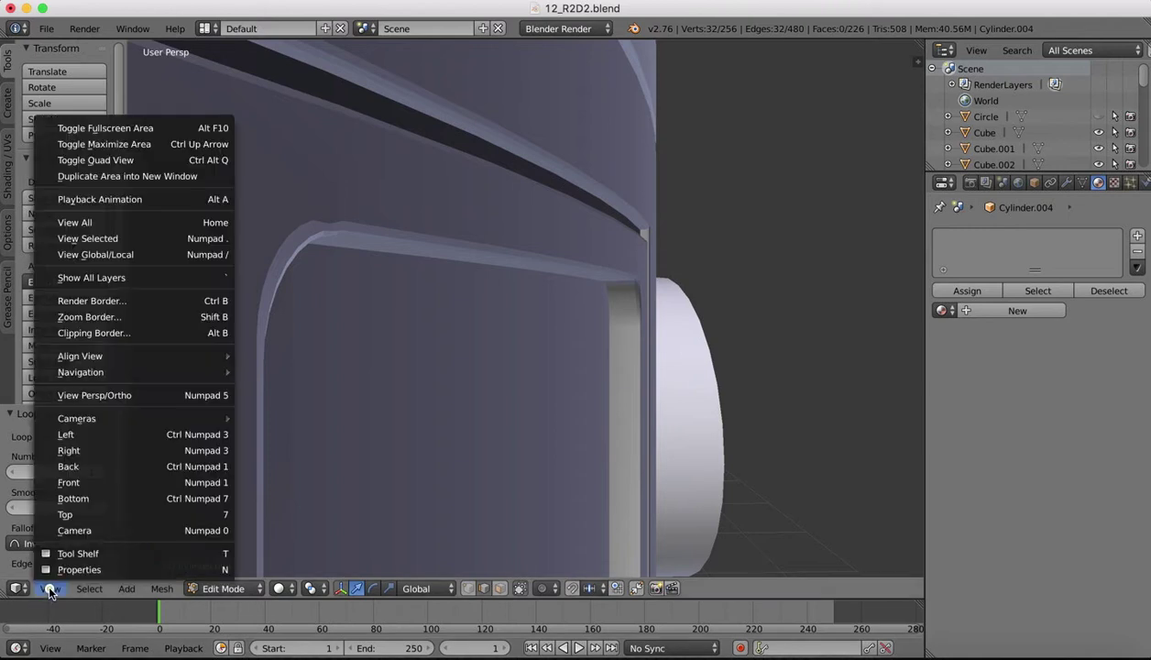
left_click(73, 481)
mouse_move(635, 652)
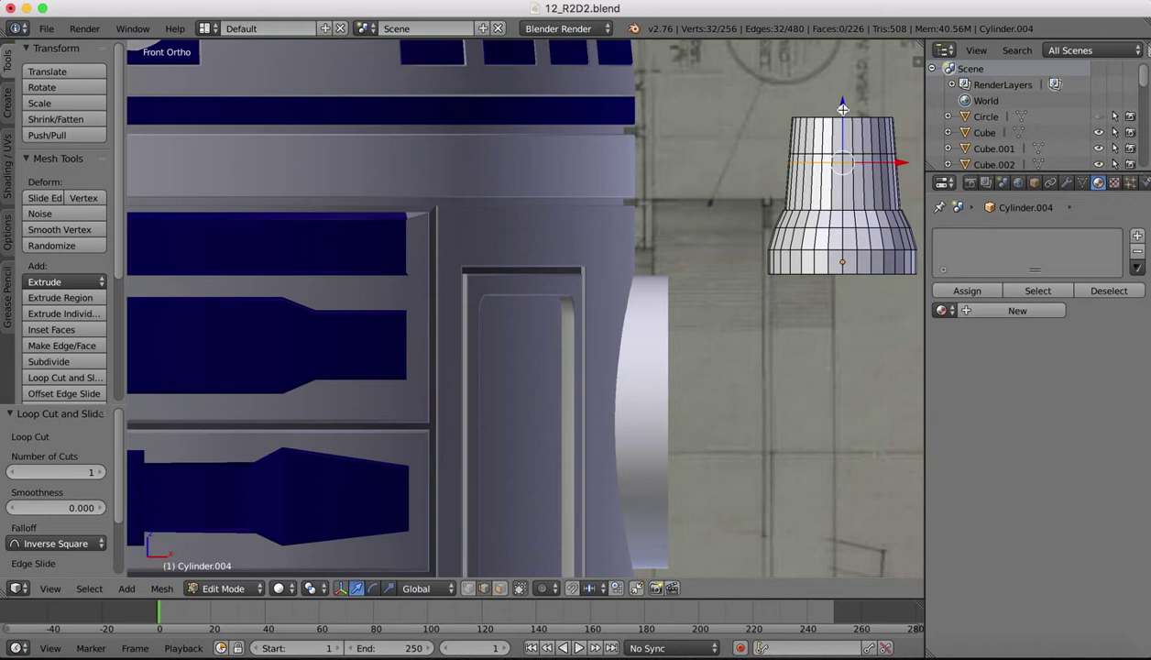
left_click_drag(842, 109, 843, 104)
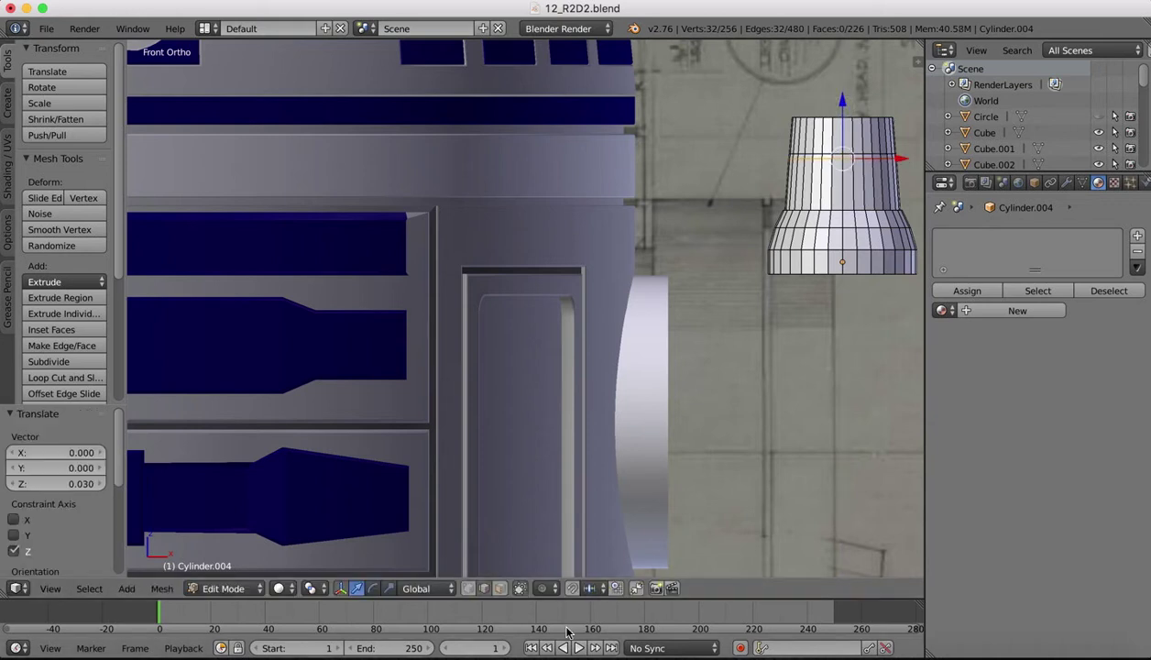
Try shrinking the narrow face band between the two edge loops to about 0.945
key("a")
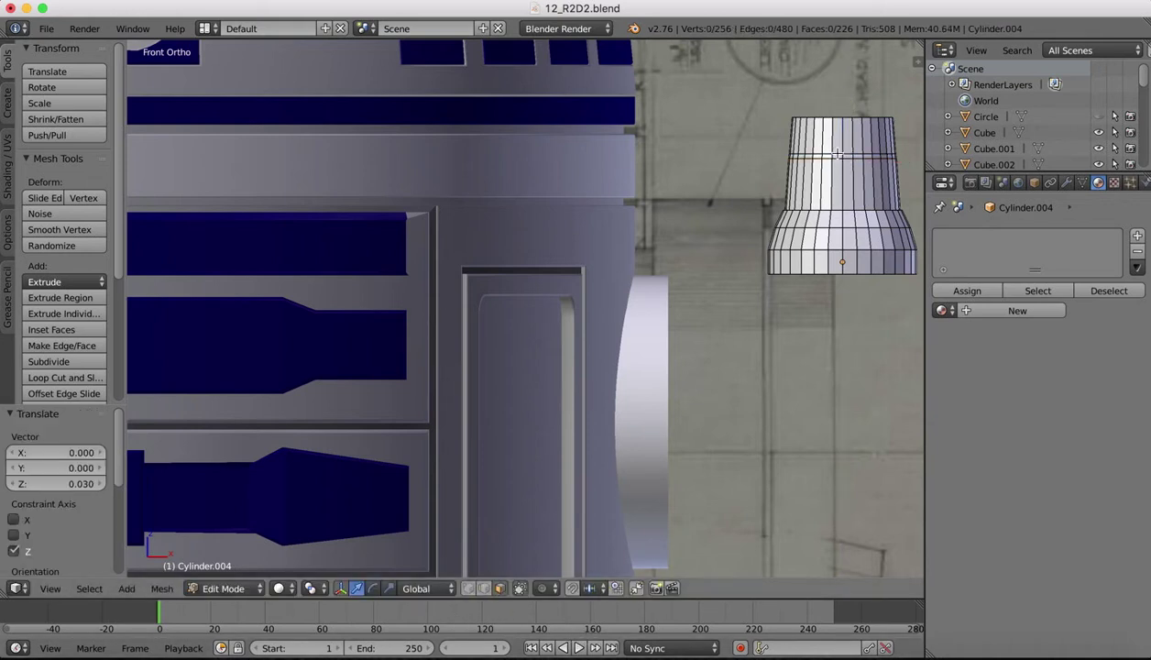
right_click(836, 156)
right_click(814, 157, "alt")
key("s")
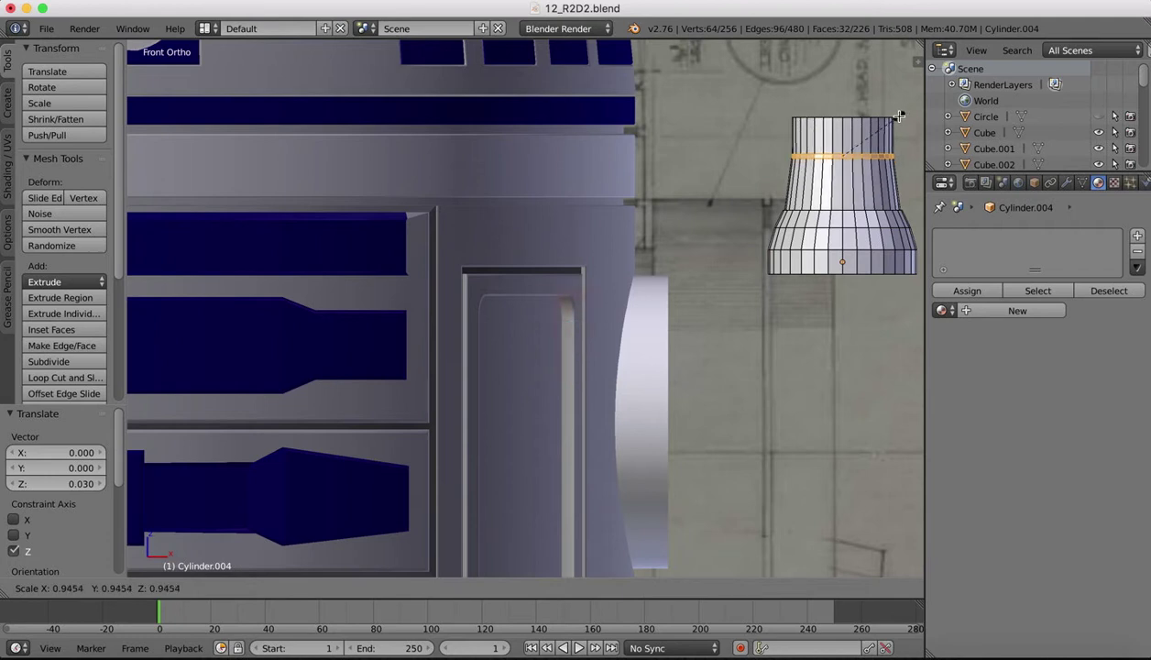
key("super+z")
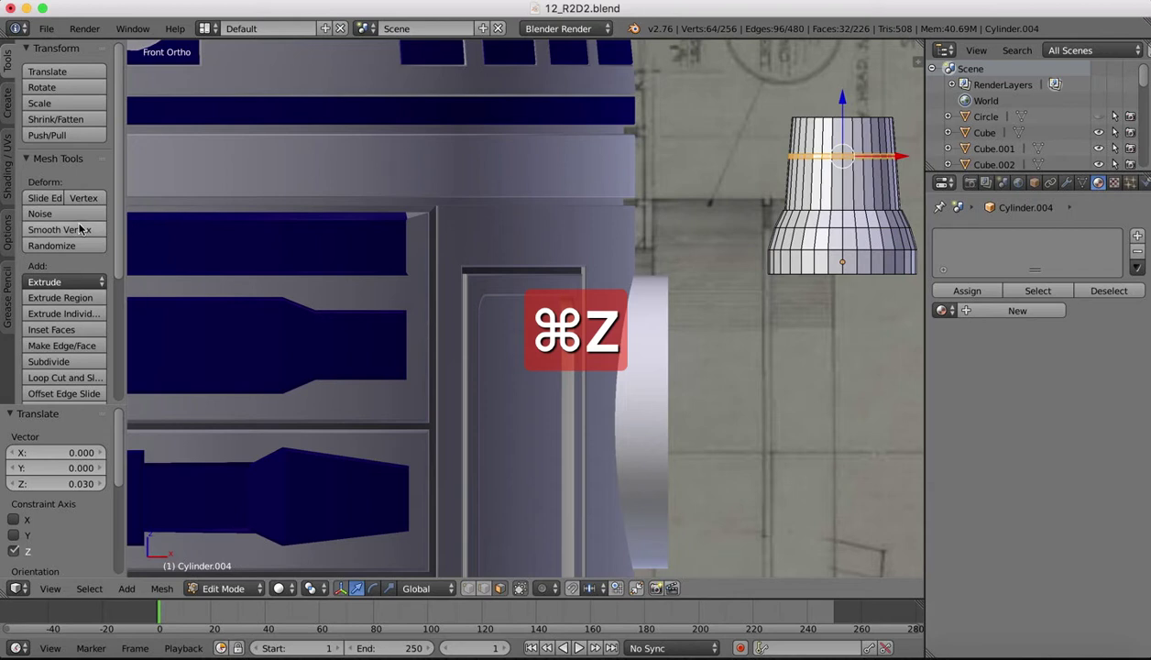
Cut another edge loop around the tapered section, sliding it just above the narrow band
left_click(51, 377)
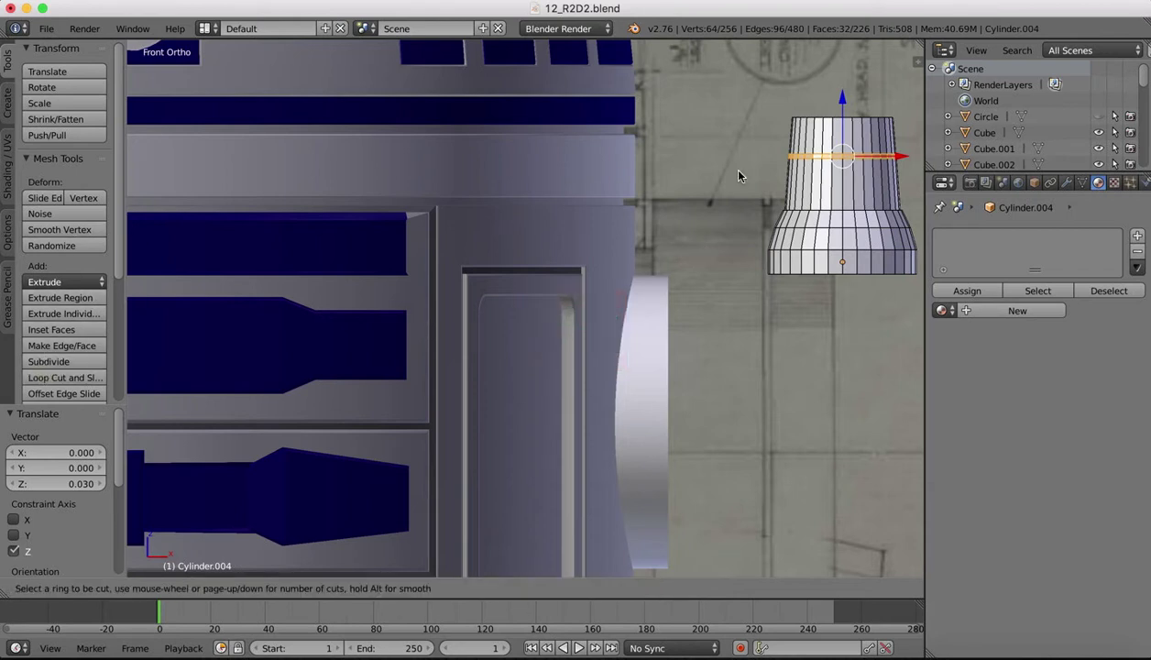
left_click(800, 144)
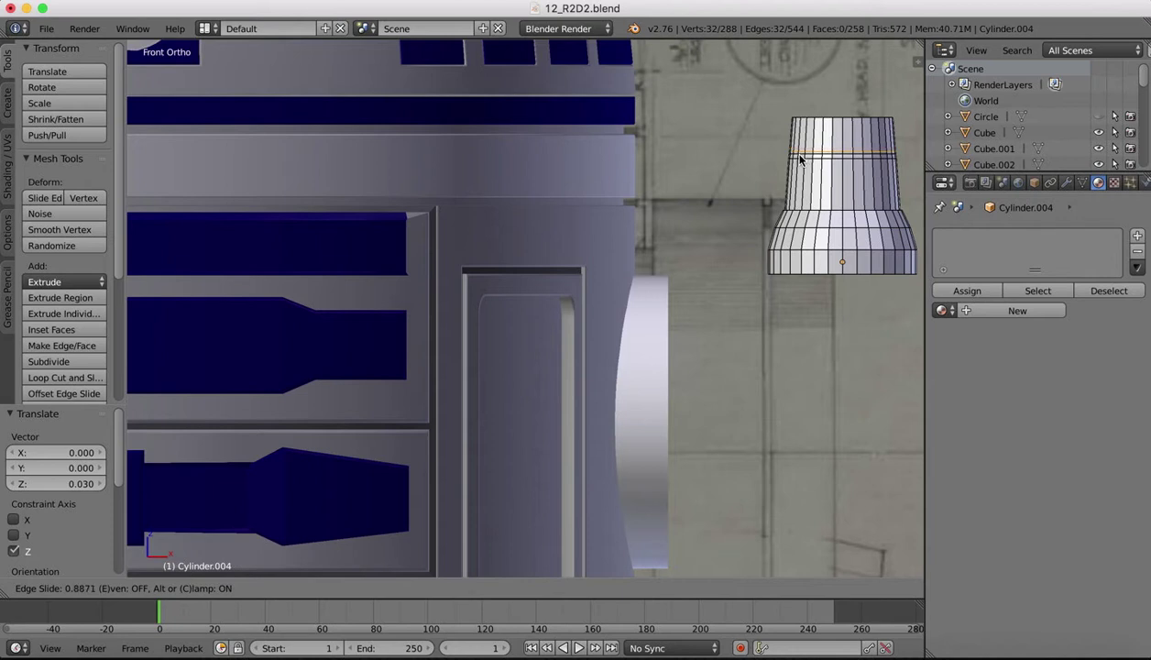
left_click(800, 160)
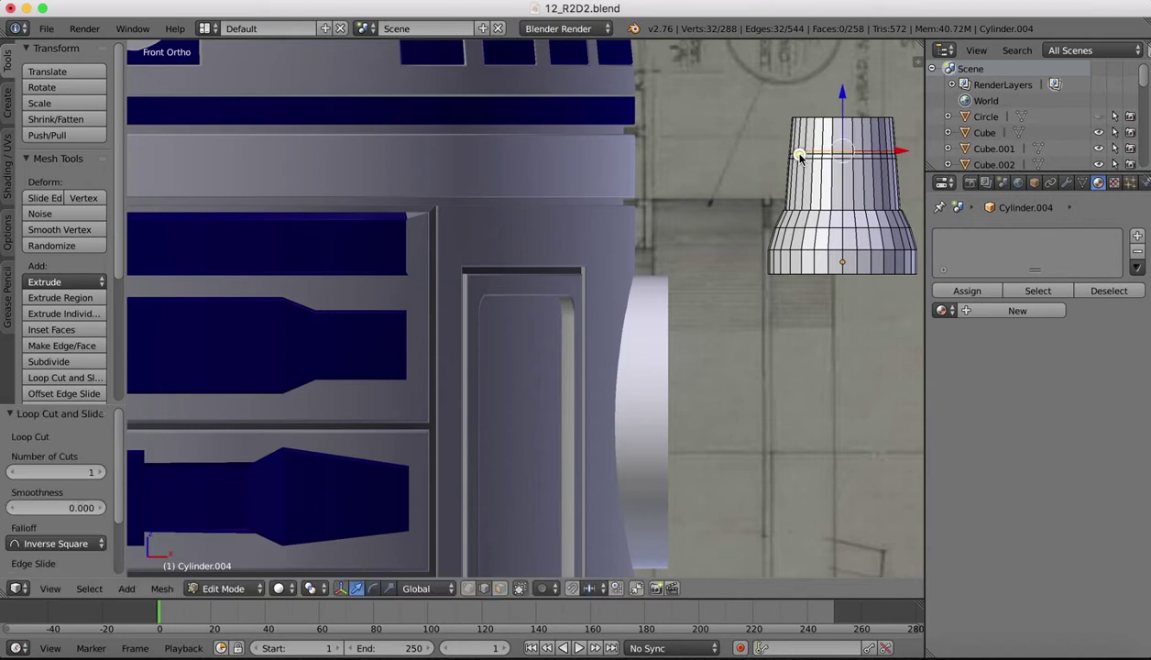
Cut an edge loop just below the narrow band and scale the band's face ring to about 0.952
left_click(852, 172)
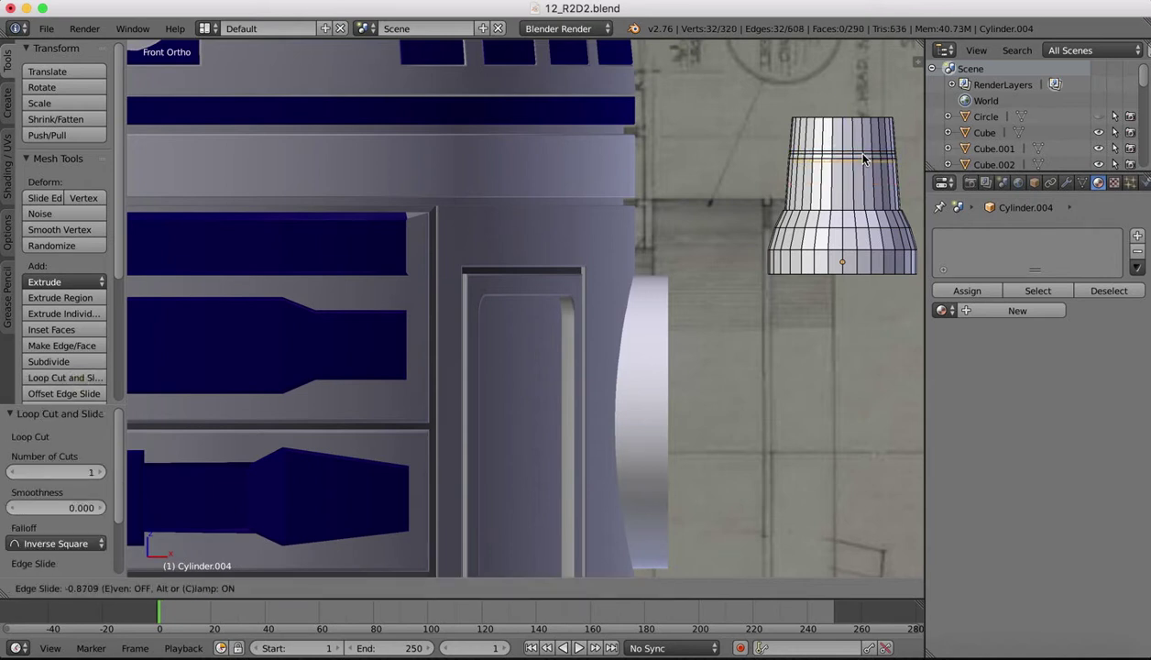
left_click(863, 158)
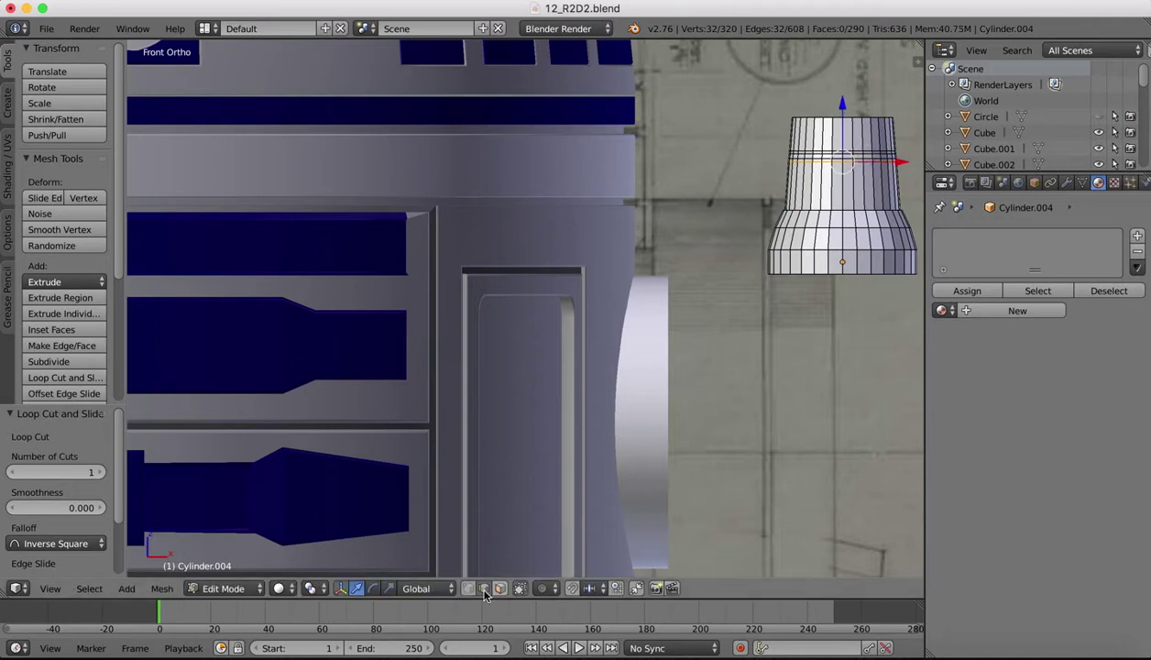
key("a")
right_click(842, 154)
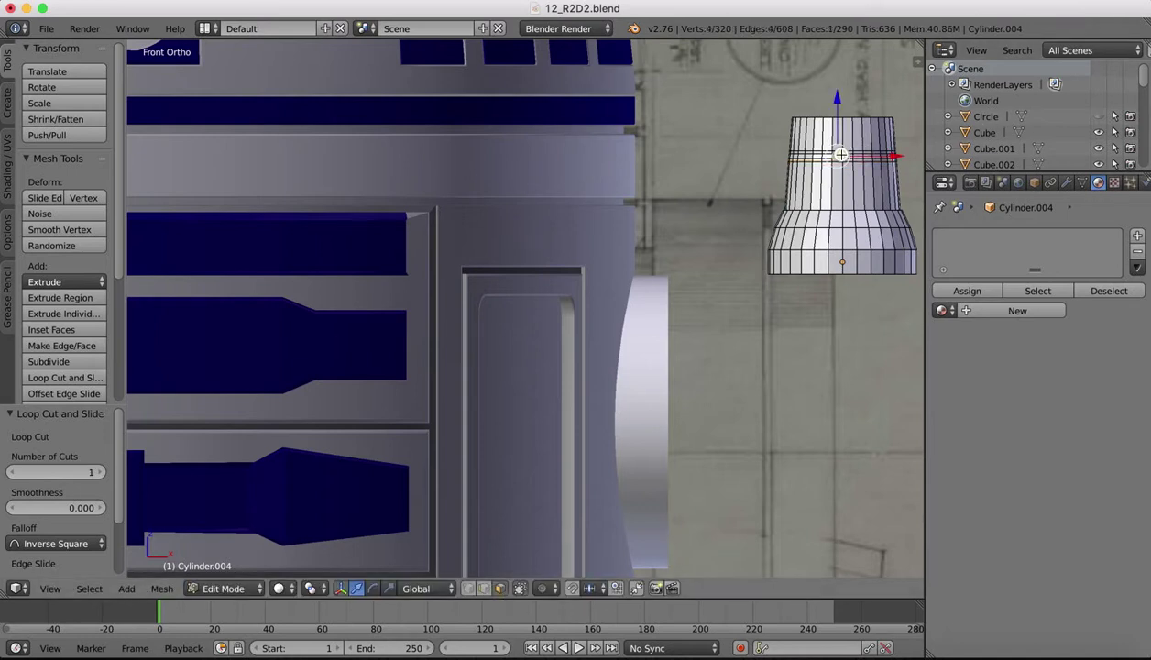
right_click(815, 154, "alt")
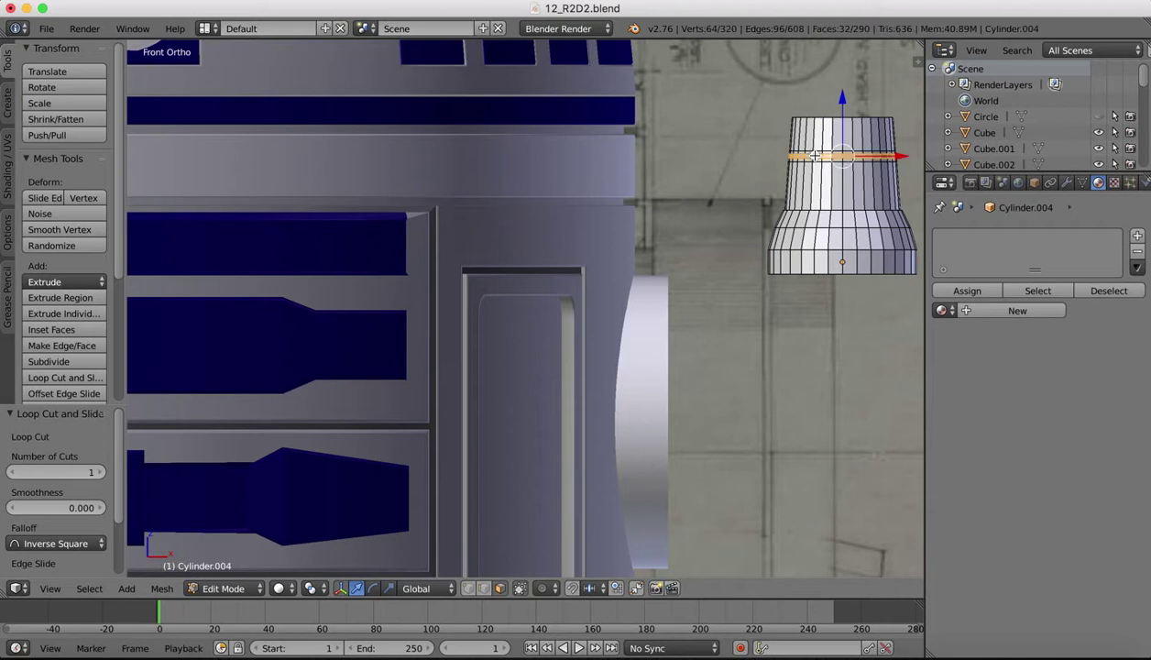
key("s")
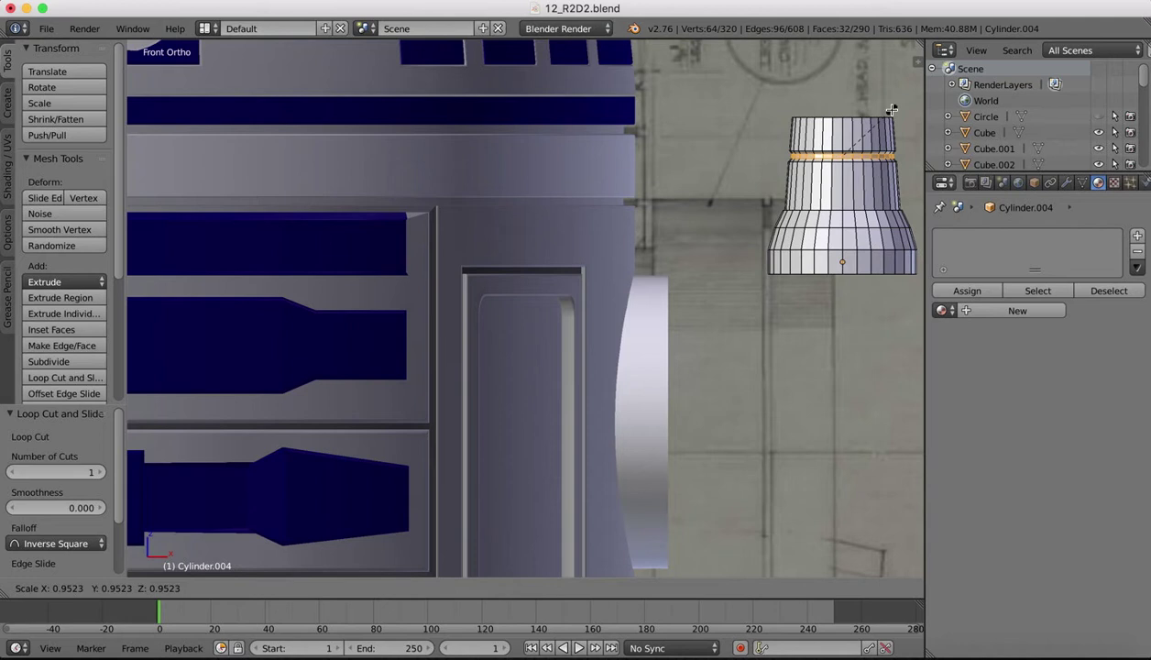
left_click(890, 109)
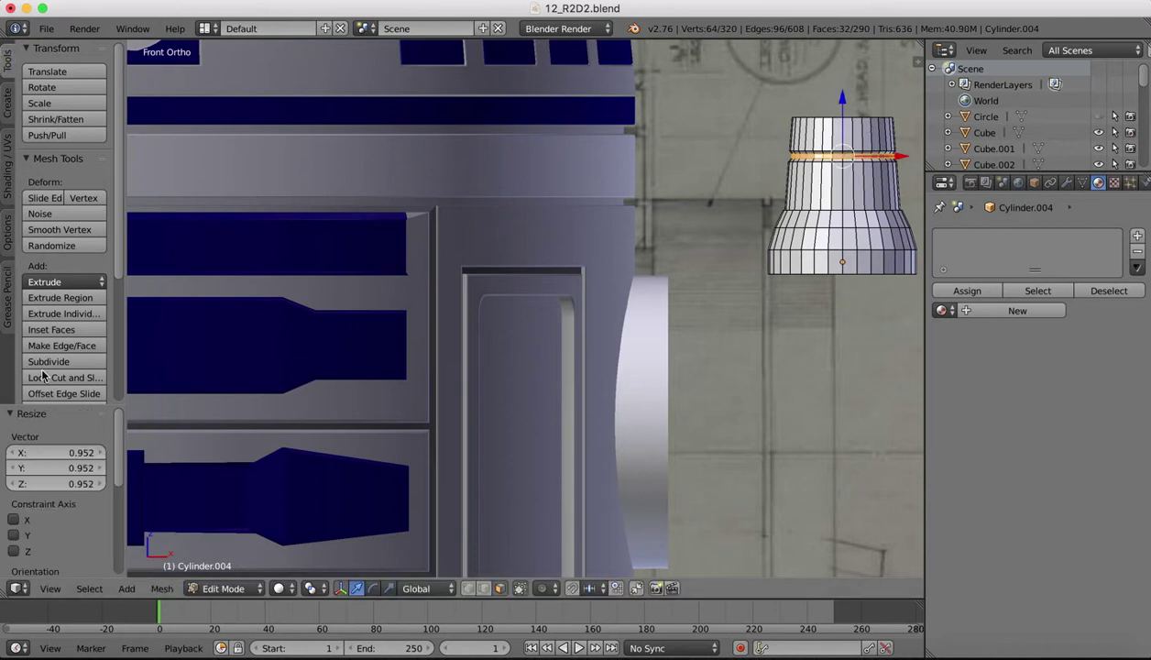
Apply smooth shading to the whole tapered part in Object Mode
key("Tab")
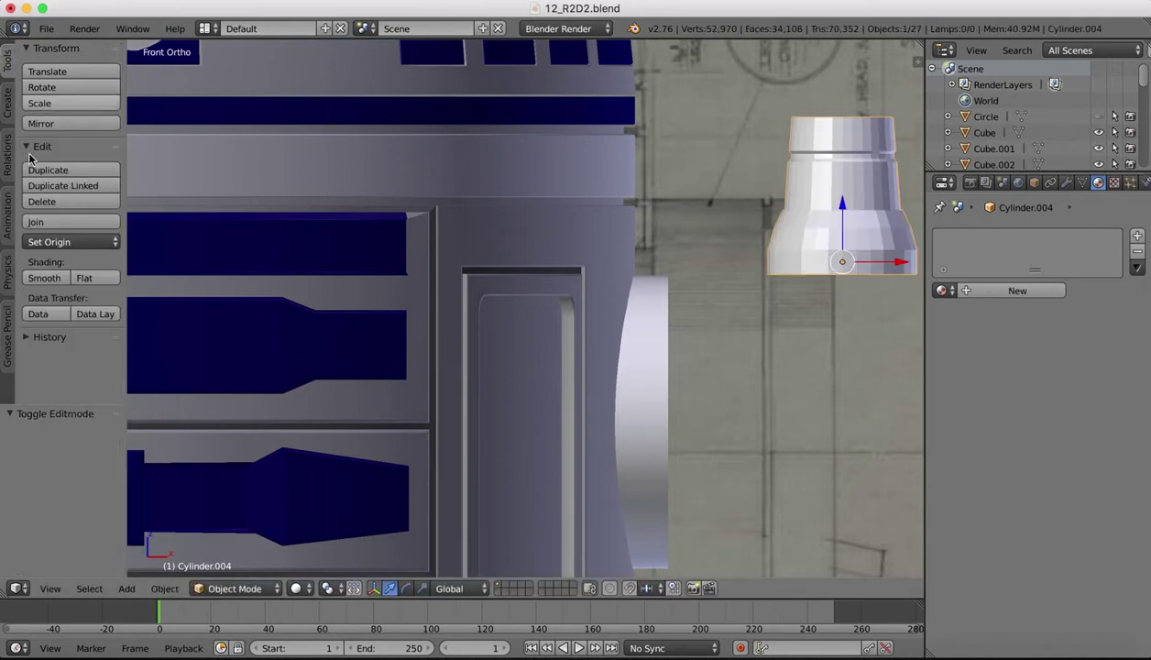
left_click(44, 278)
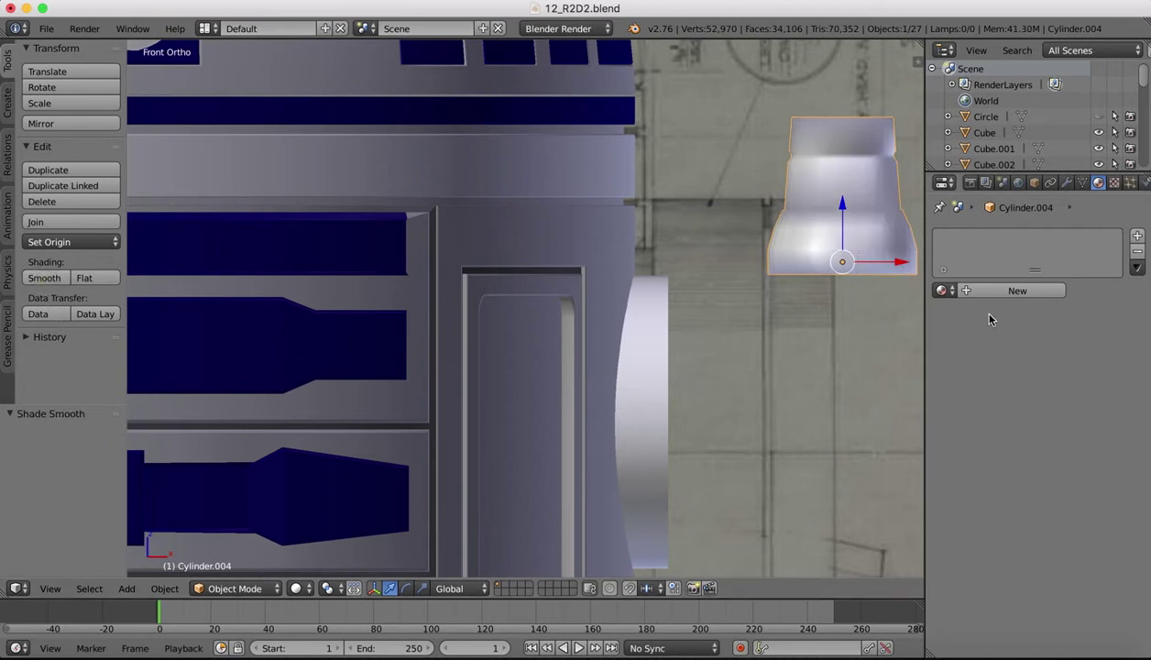
Try a Subdivision Surface modifier on the tapered part and remove it again
left_click(1065, 184)
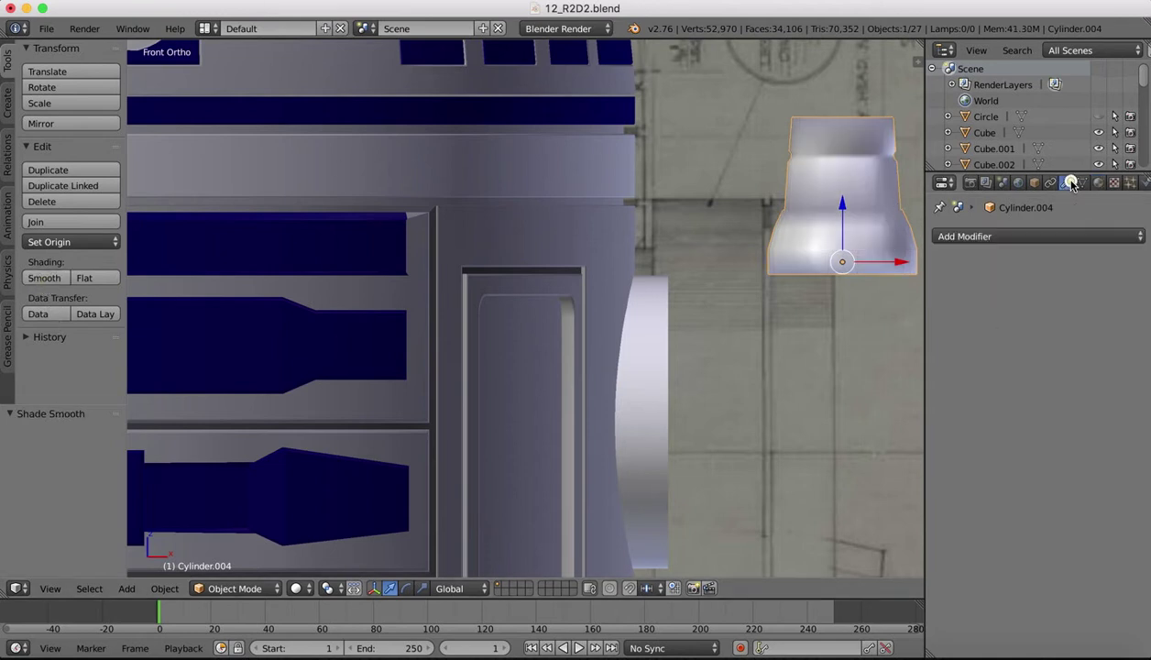
left_click(983, 235)
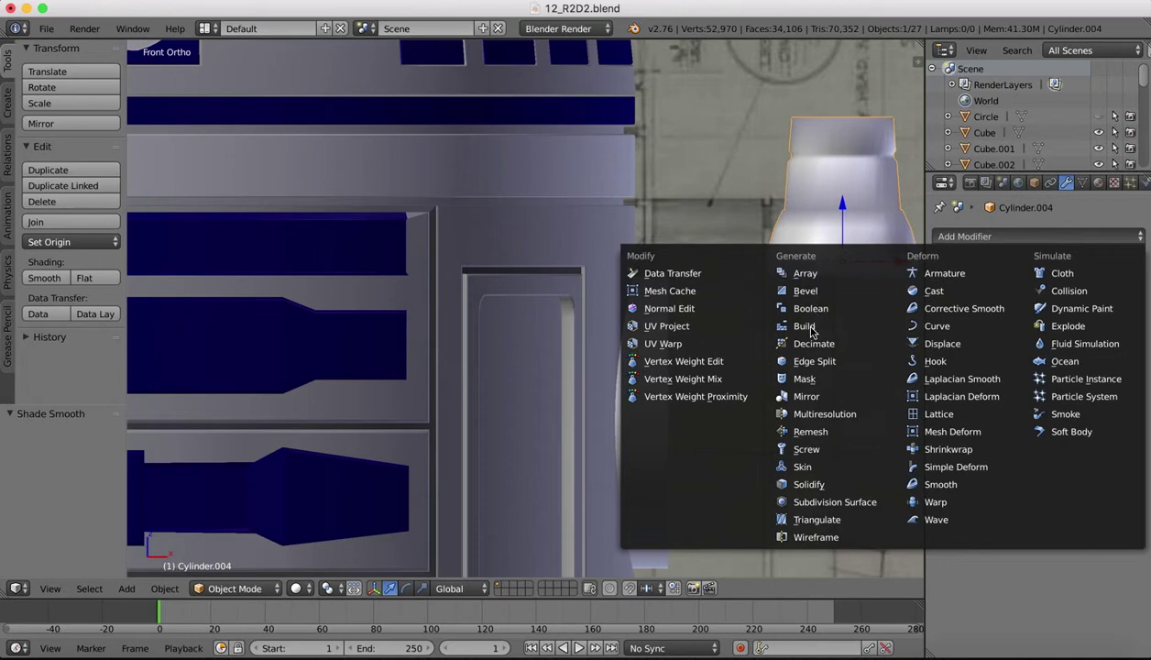
left_click(810, 502)
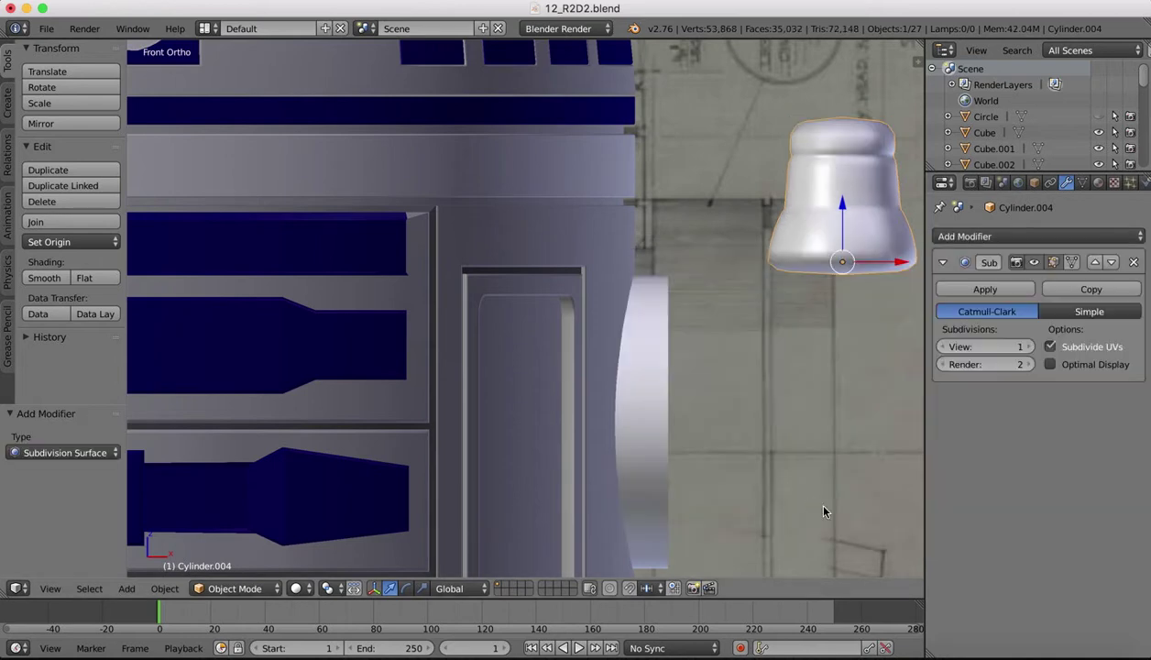
scroll(826, 222, "down", 5)
scroll(826, 222, "down", 8, "ctrl")
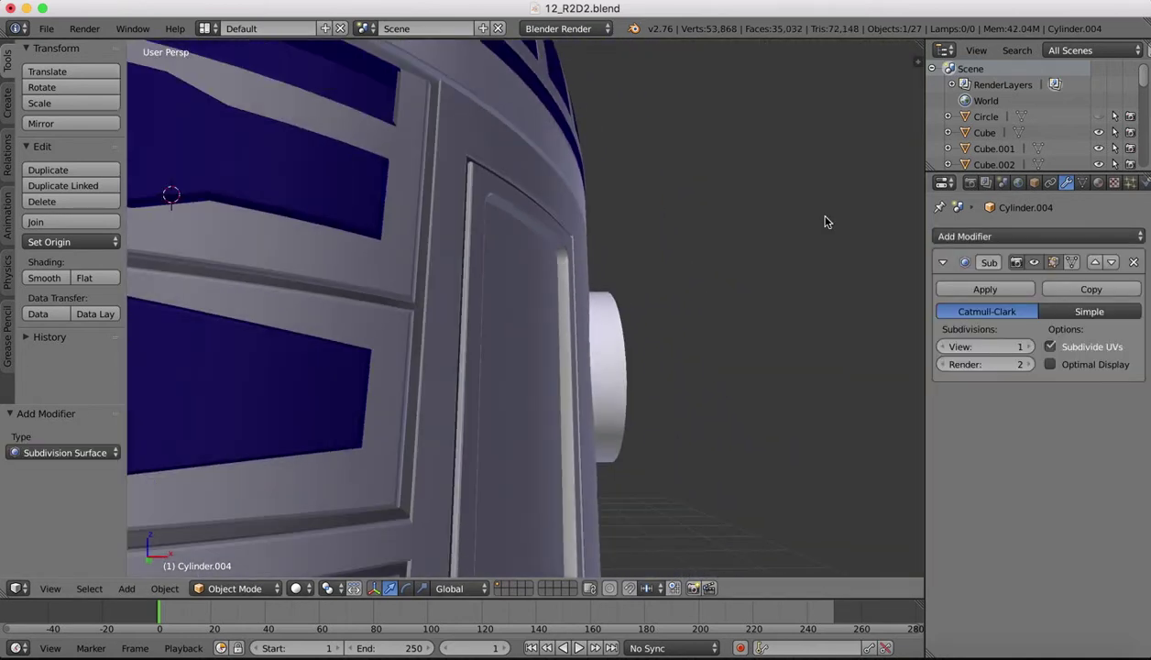
scroll(825, 222, "down", 5)
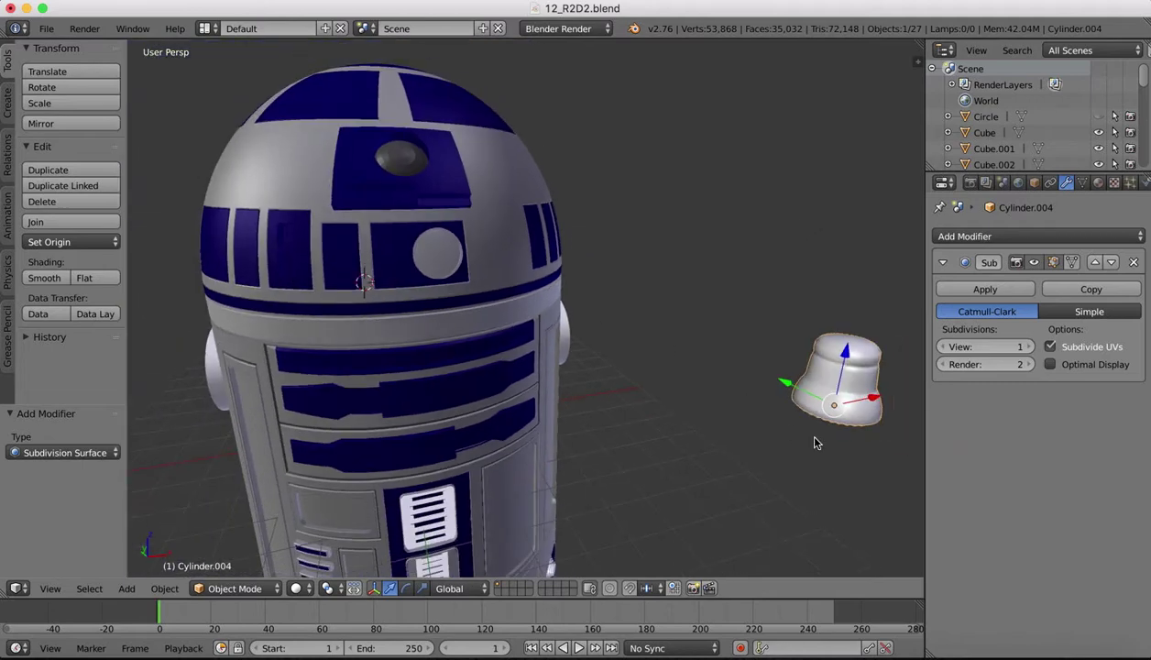
middle_click_drag(816, 442, 817, 443)
left_click(1134, 262)
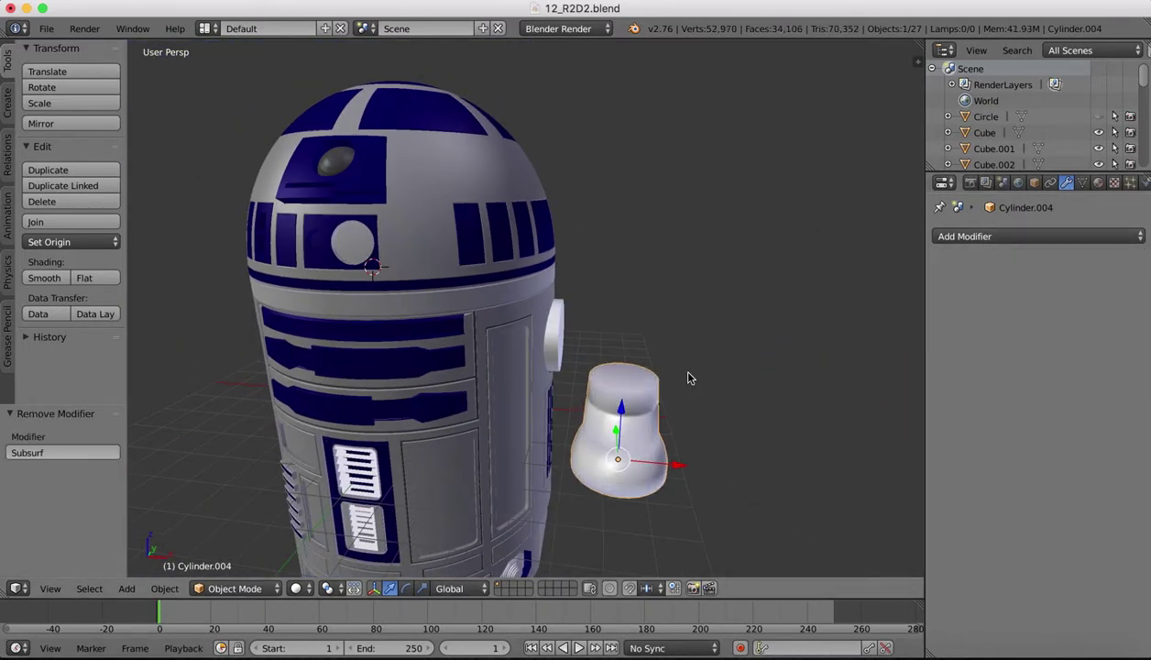
Delete the top and bottom cap faces of the part, leaving both ends open
key("Tab")
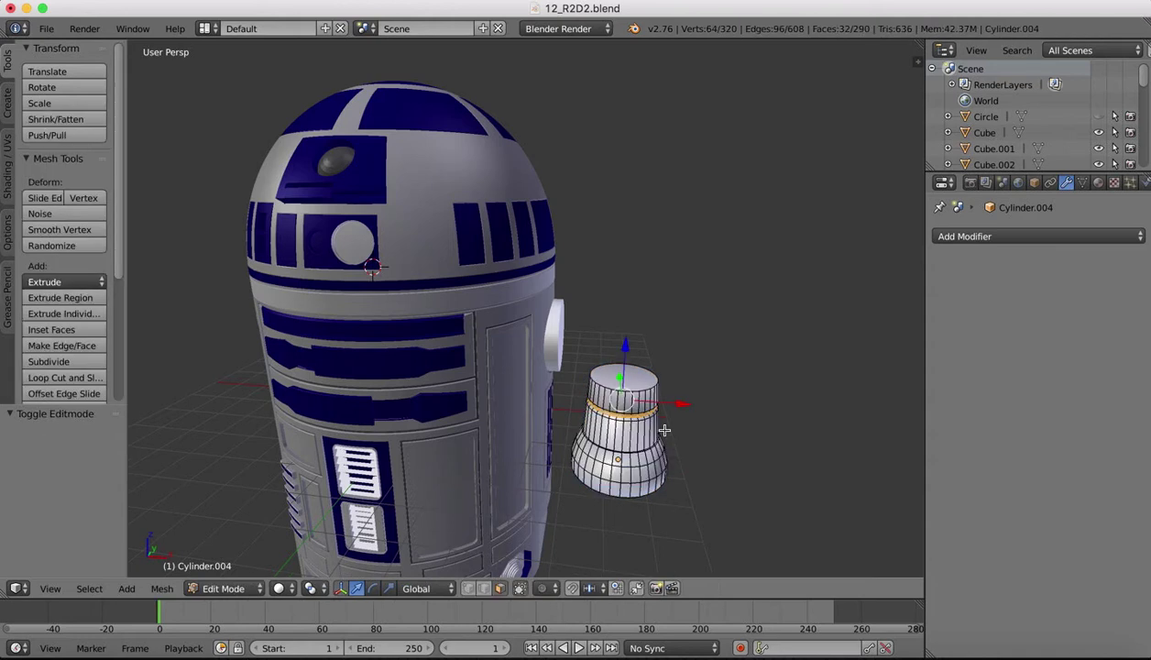
right_click(610, 377)
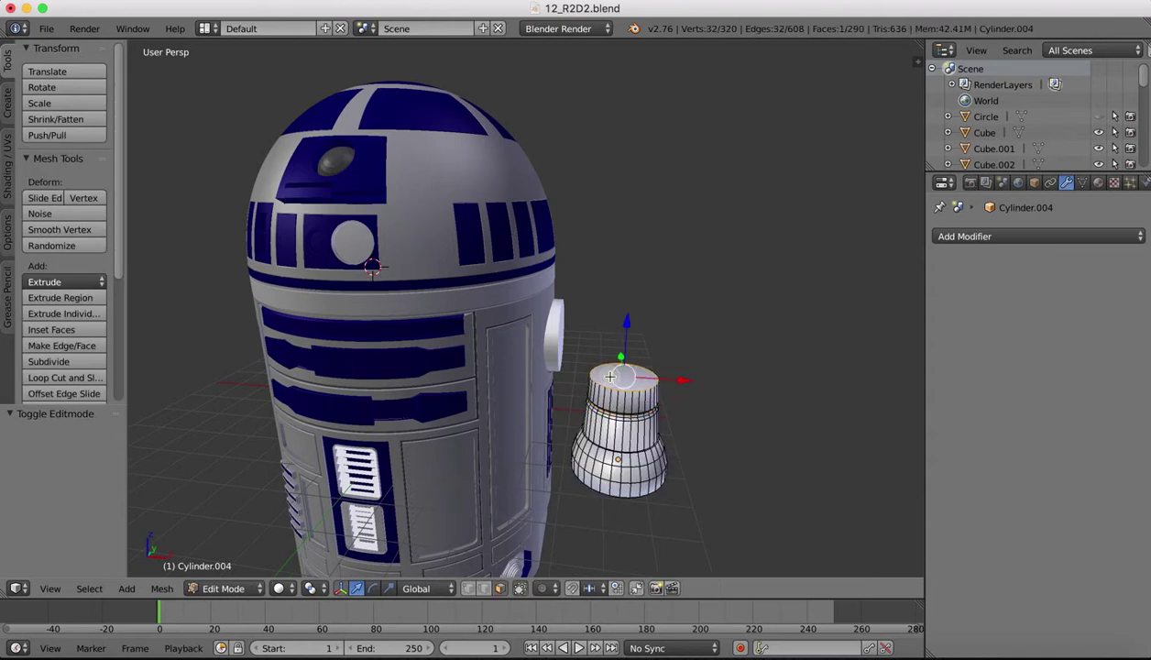
key("x")
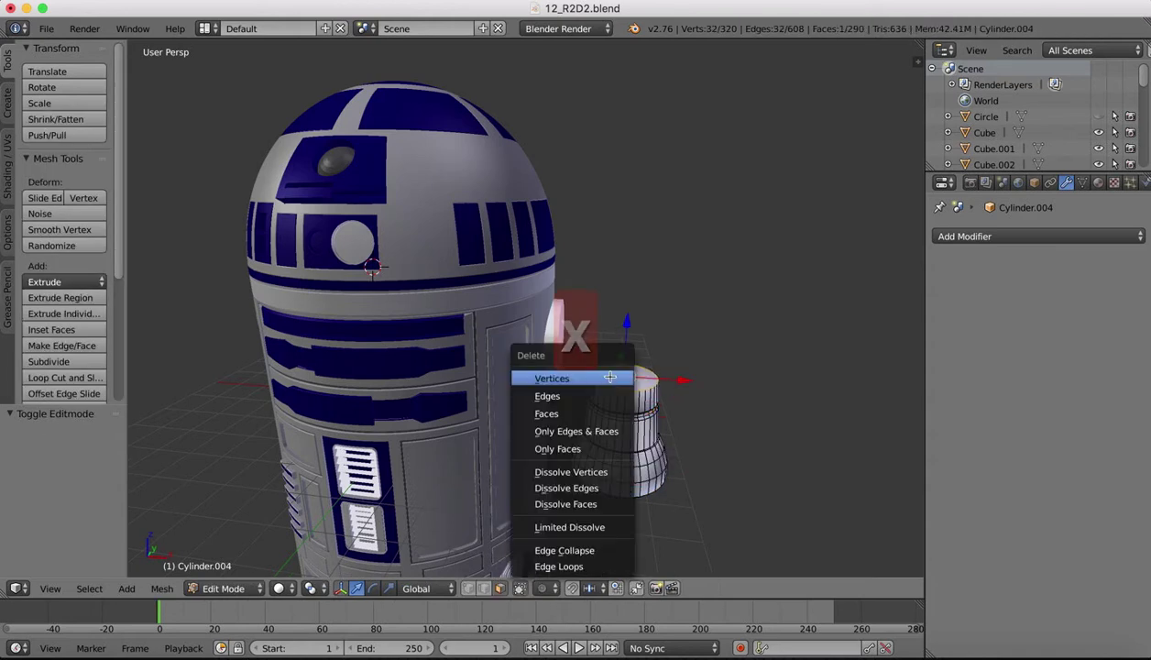
left_click(572, 411)
scroll(662, 326, "down", 5)
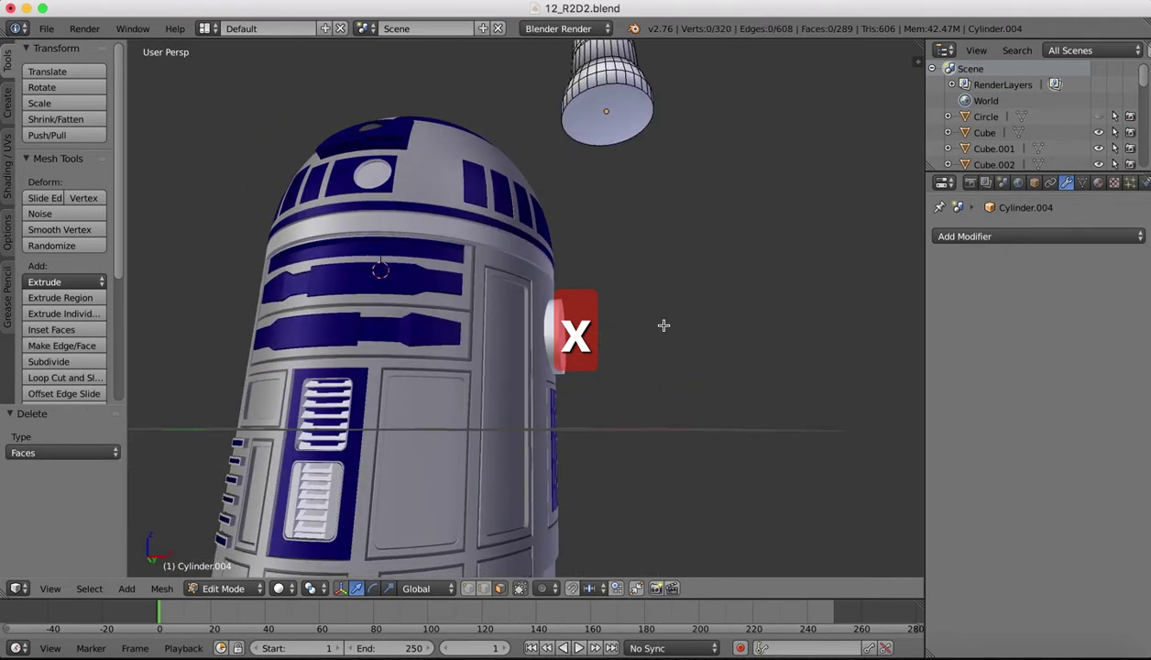
key("x")
left_click(577, 113)
scroll(624, 223, "up", 5)
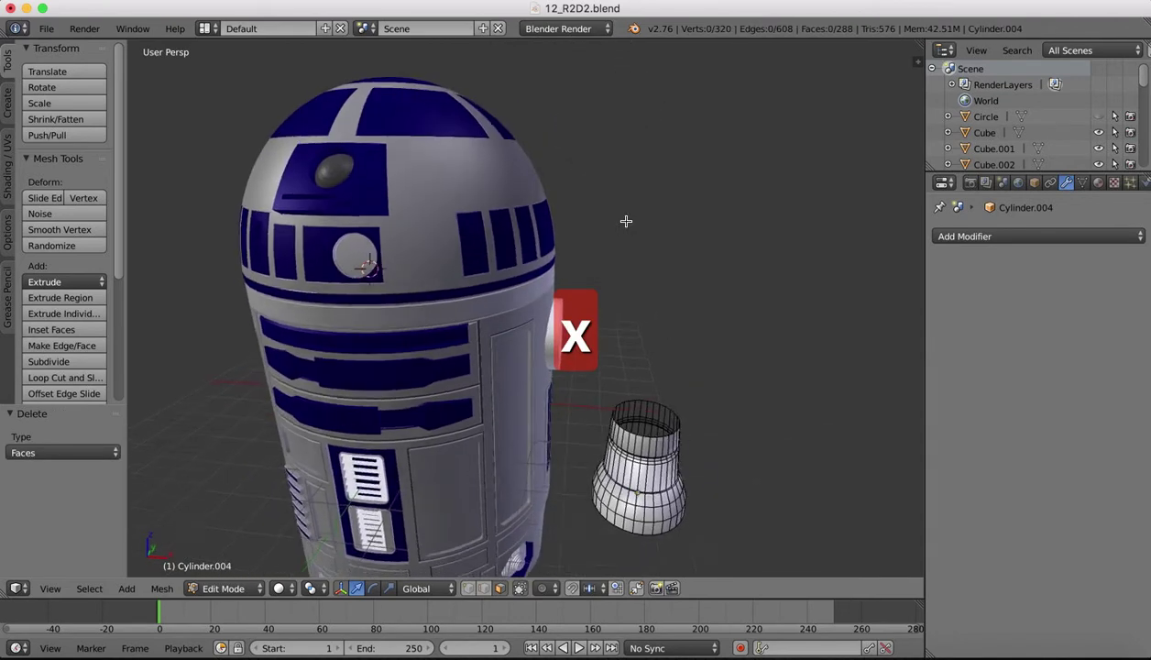
Add a Subdivision Surface modifier to the open-ended part in Object Mode with the view subdivisions set to 2
scroll(626, 221, "down", 5)
left_click(1046, 232)
left_click(1045, 232)
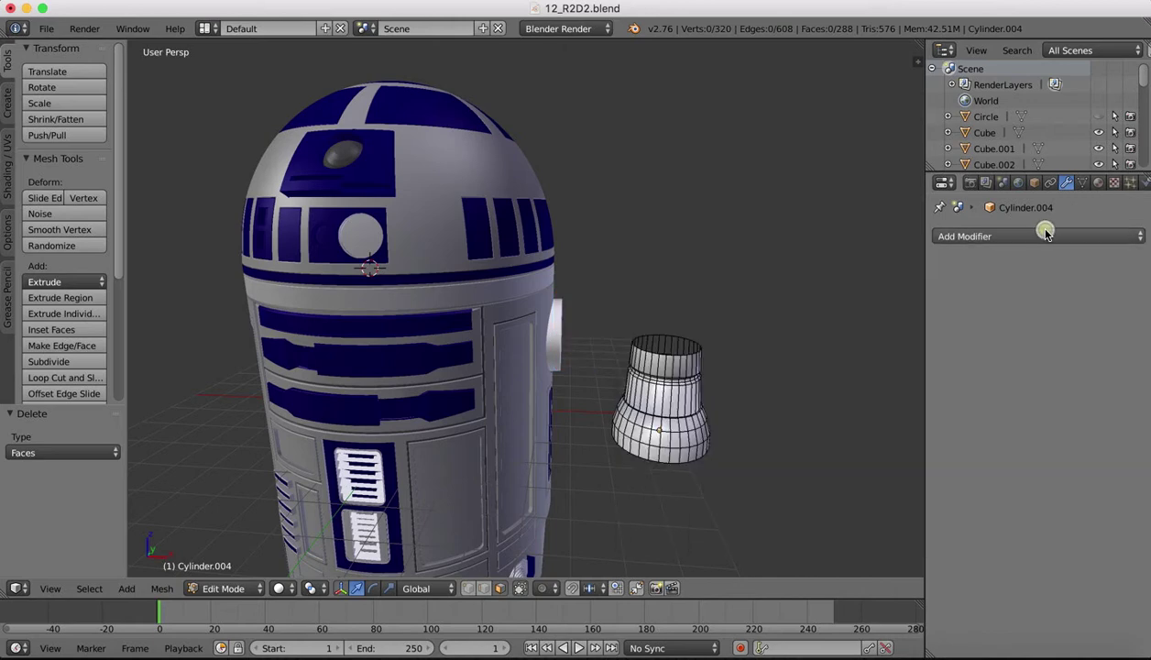
left_click(223, 588)
left_click(231, 567)
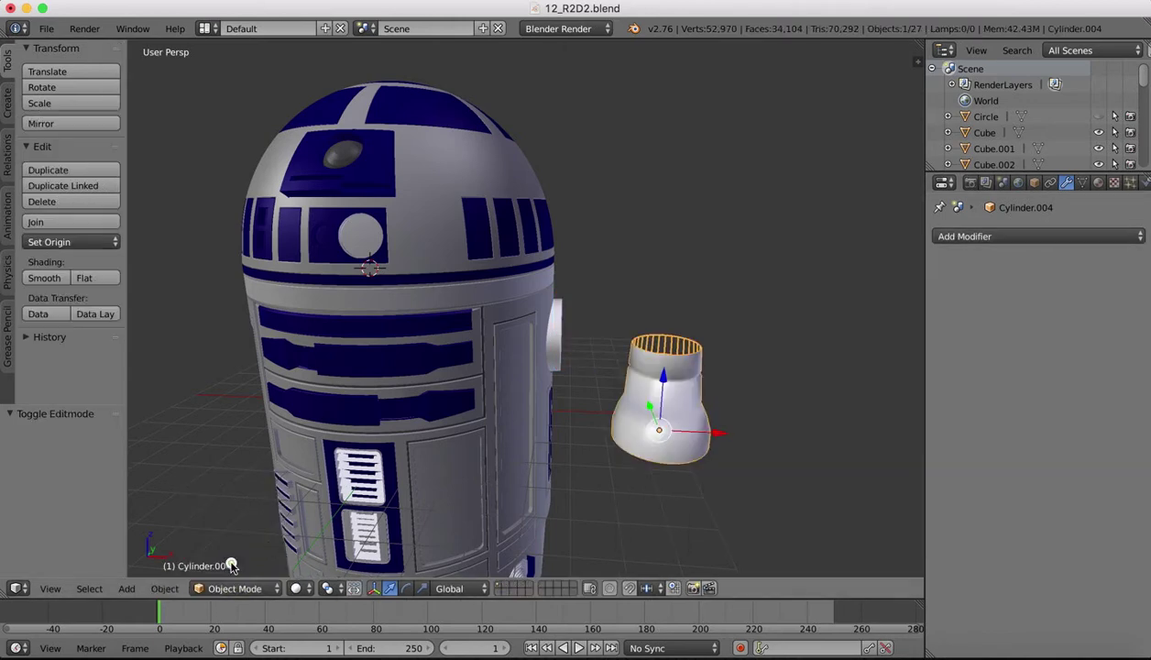
left_click(979, 236)
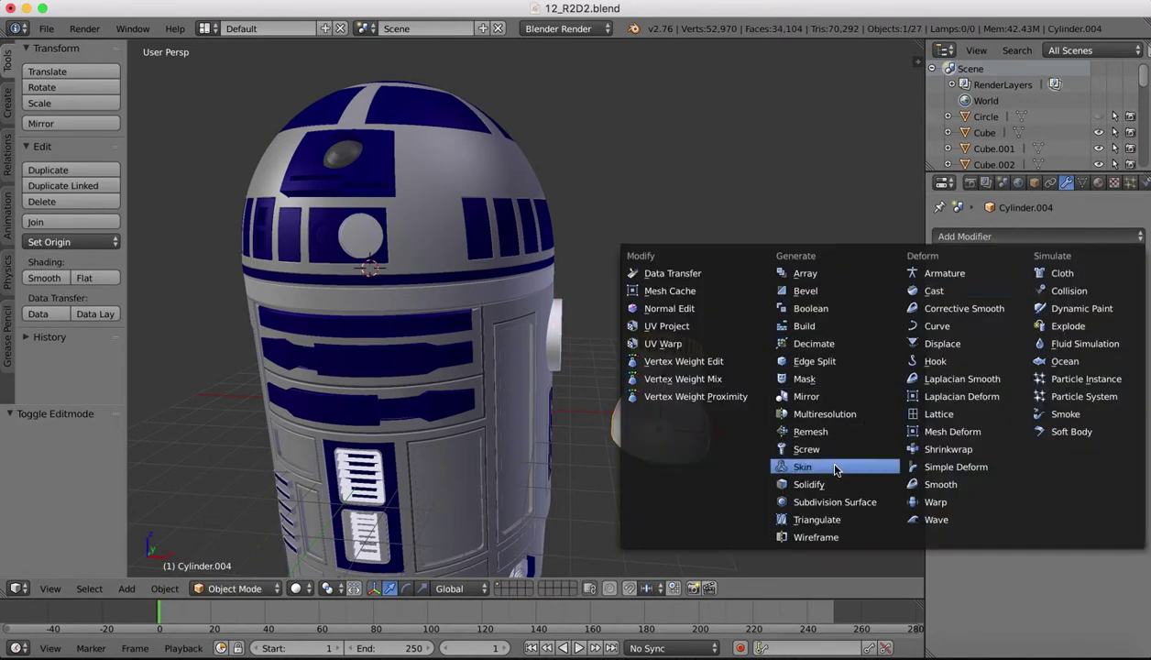
left_click(815, 501)
left_click(1034, 346)
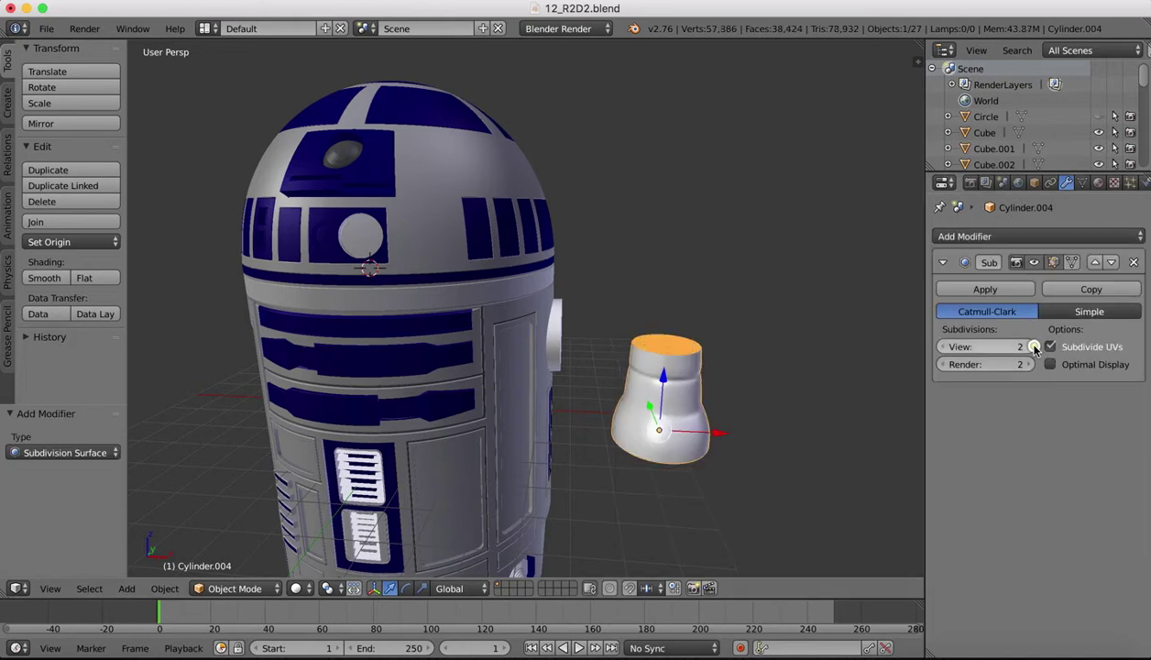
Mark the edge loop where the tapered section meets the flared base as sharp
middle_click_drag(692, 419, 691, 288)
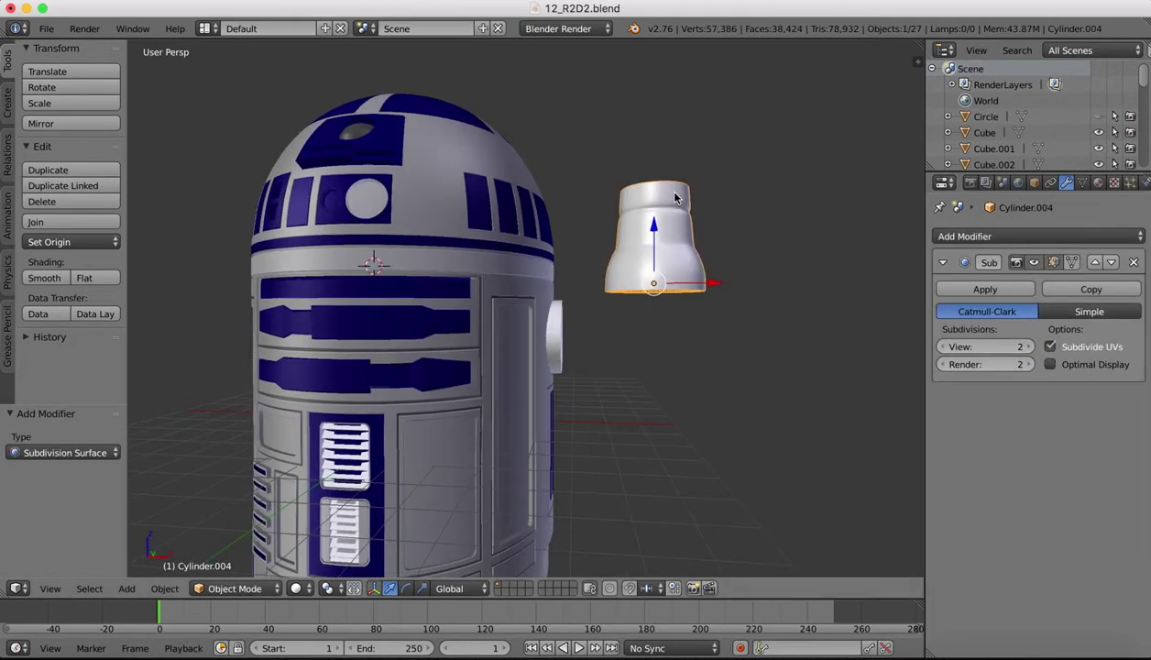
scroll(675, 197, "up", 4)
key("KP_Decimal")
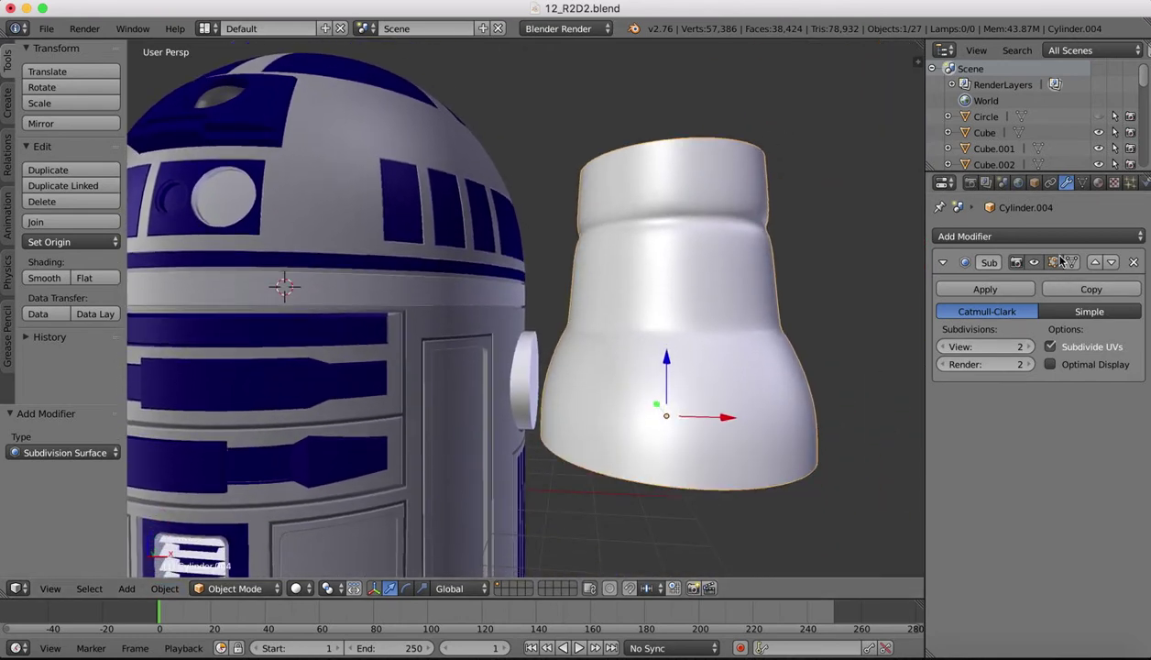
key("Tab")
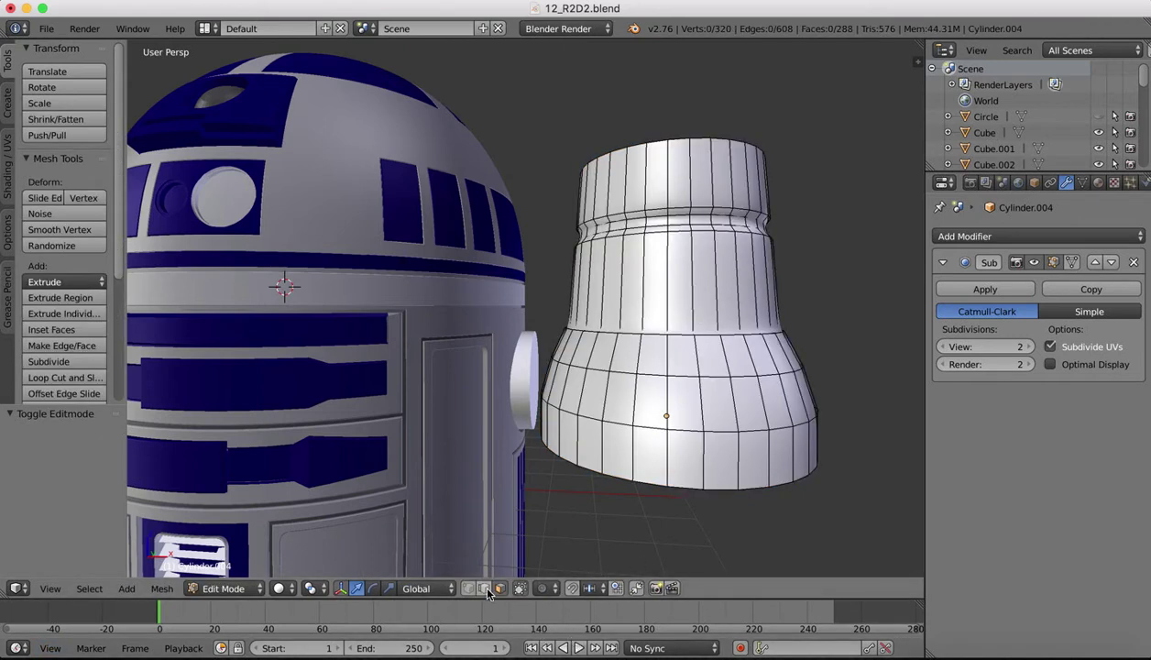
right_click(646, 334)
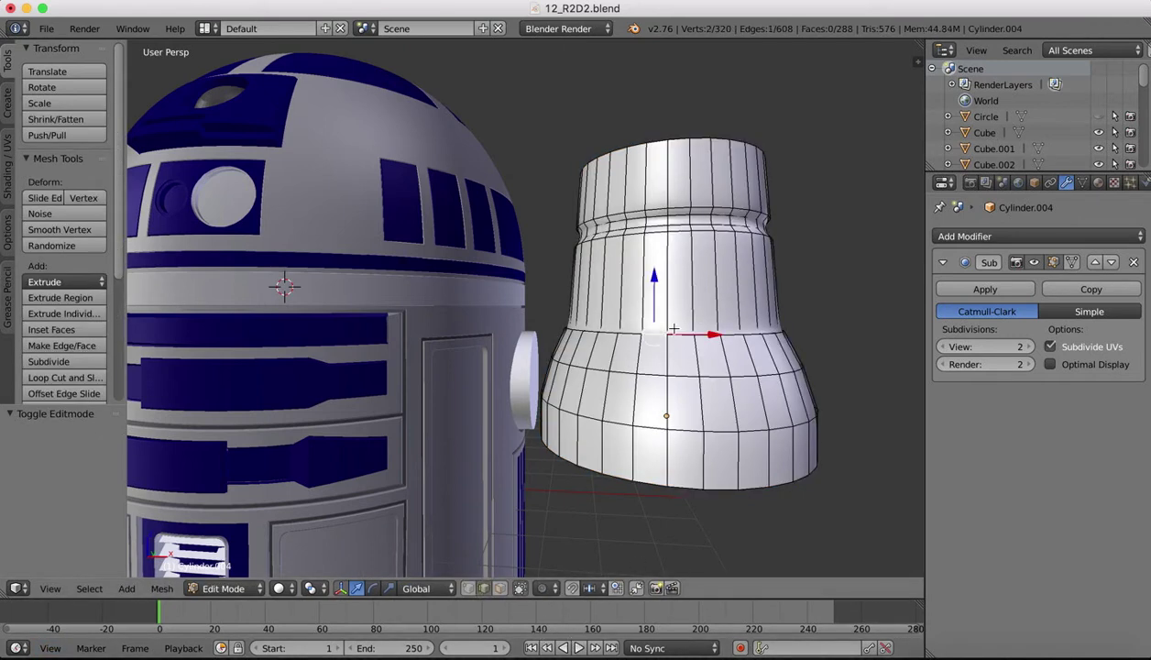
right_click(628, 334, "alt")
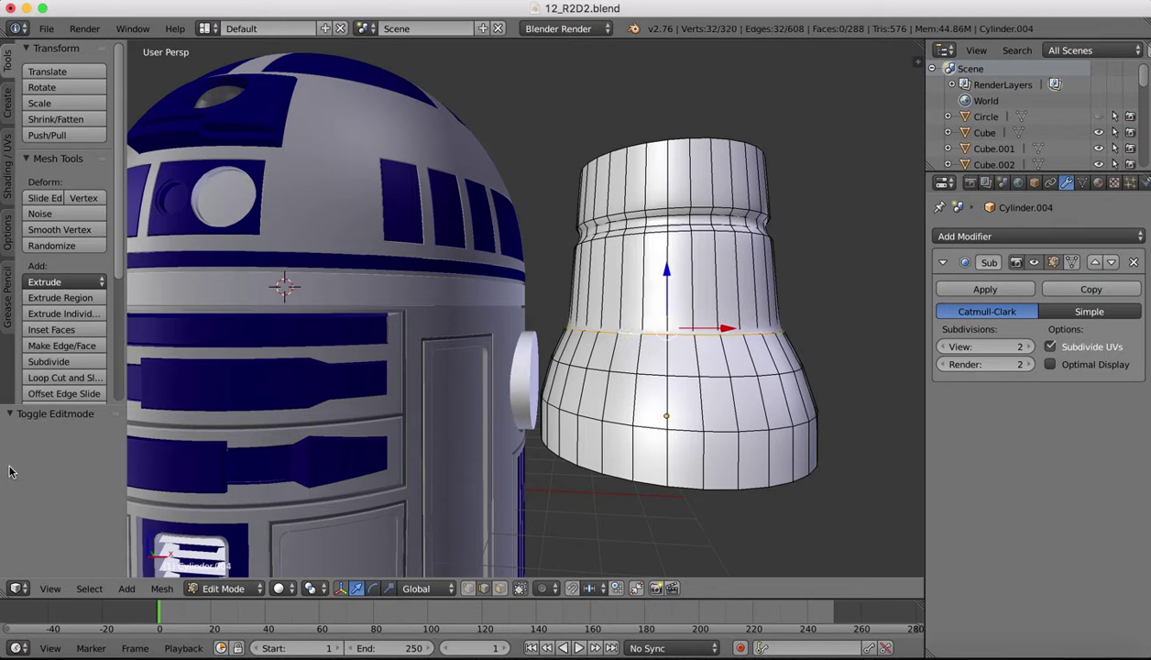
left_click(158, 591)
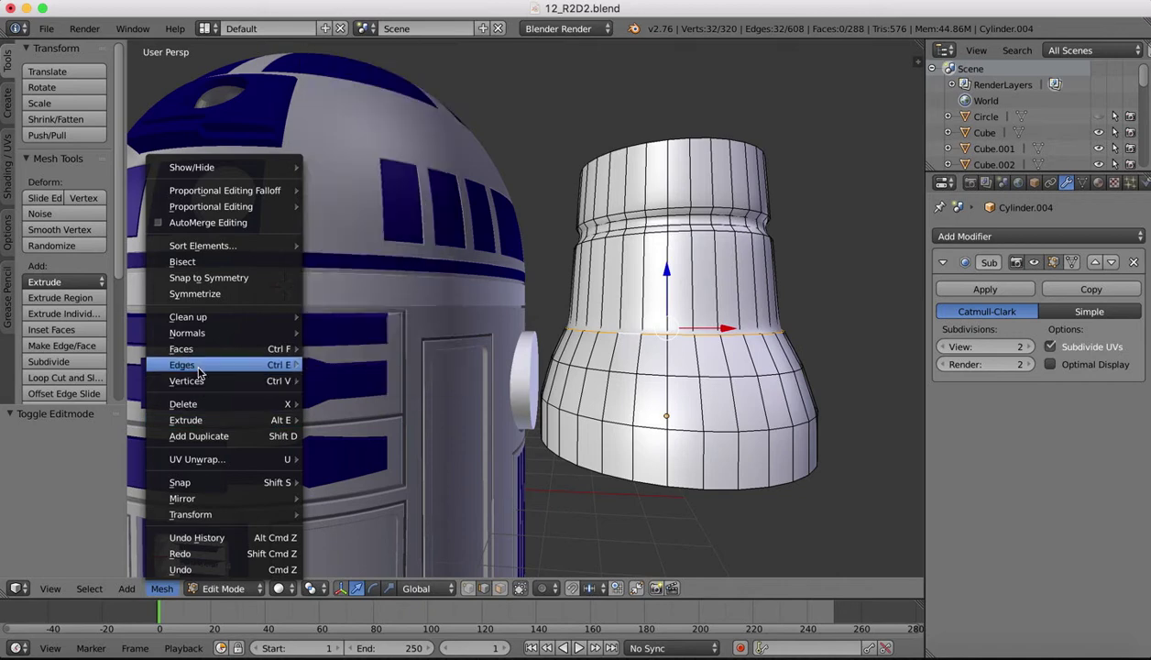
mouse_move(192, 365)
left_click(366, 140)
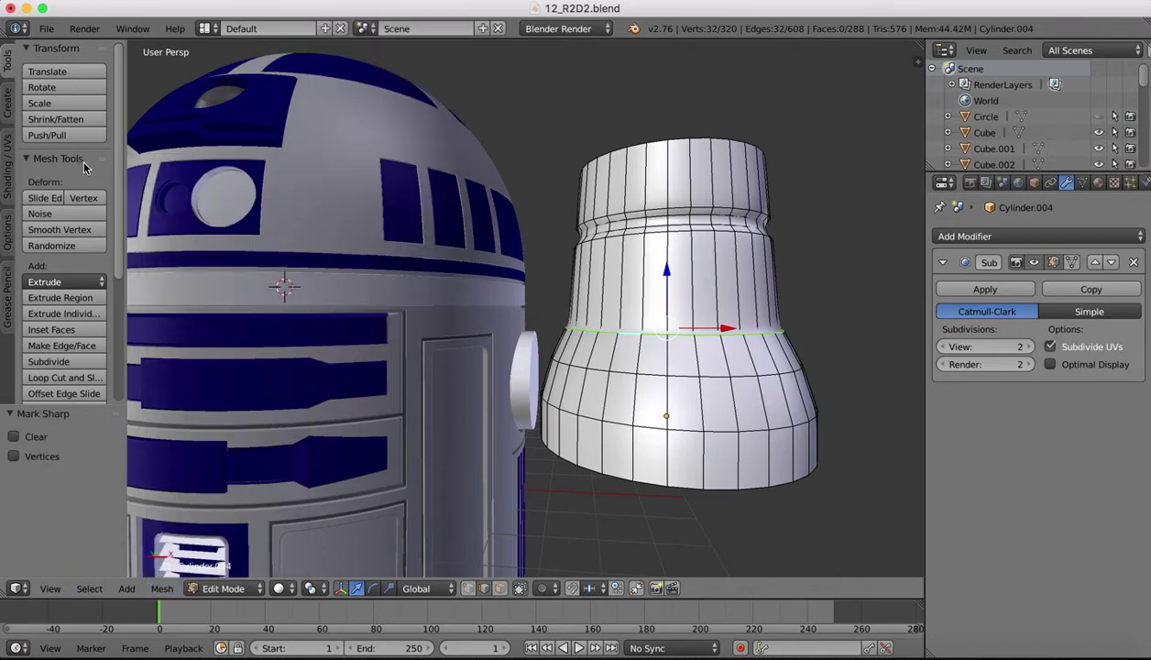
Cut two supporting edge loops, one just above and one just below the sharp-marked loop
left_click(46, 378)
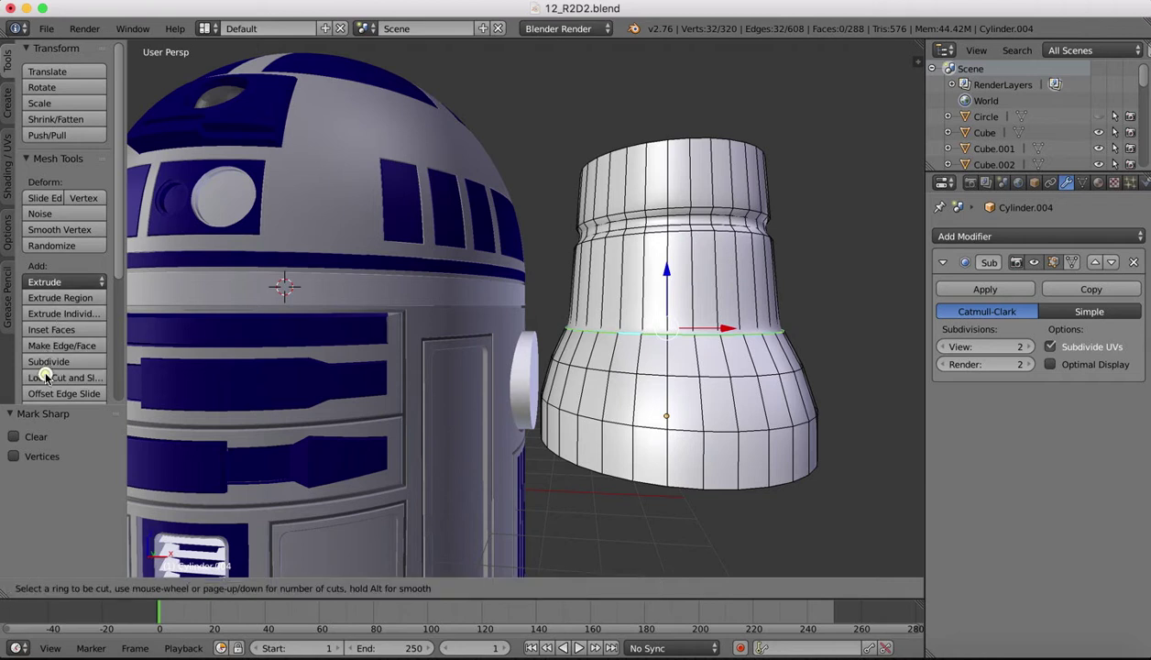
left_click(659, 282)
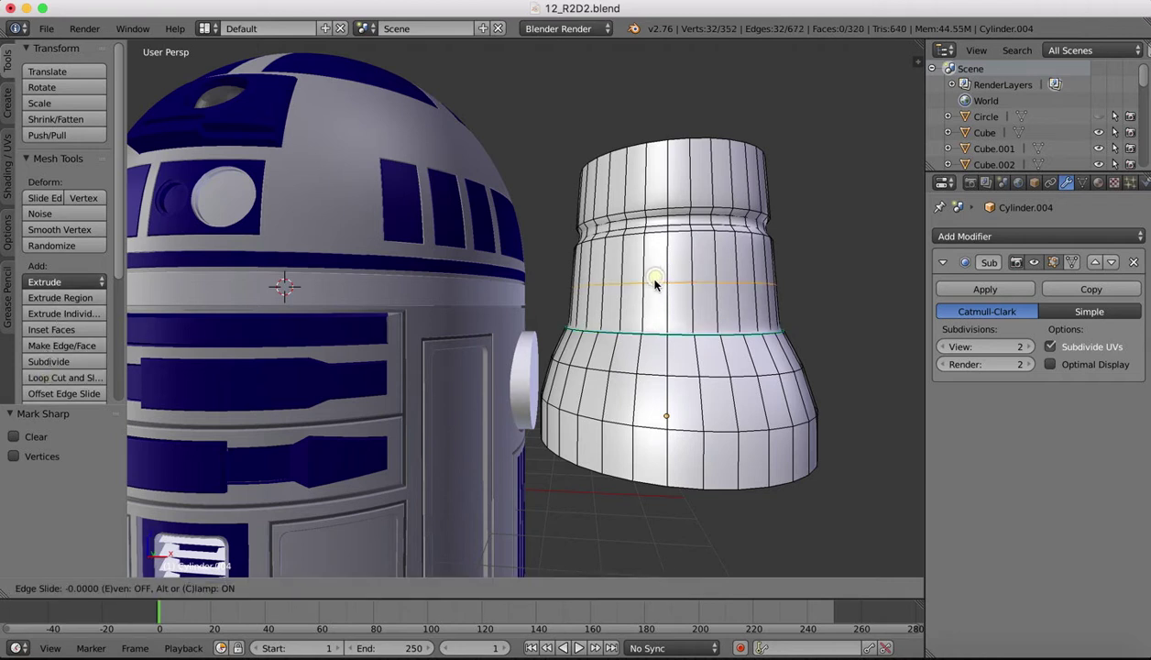
left_click(645, 327)
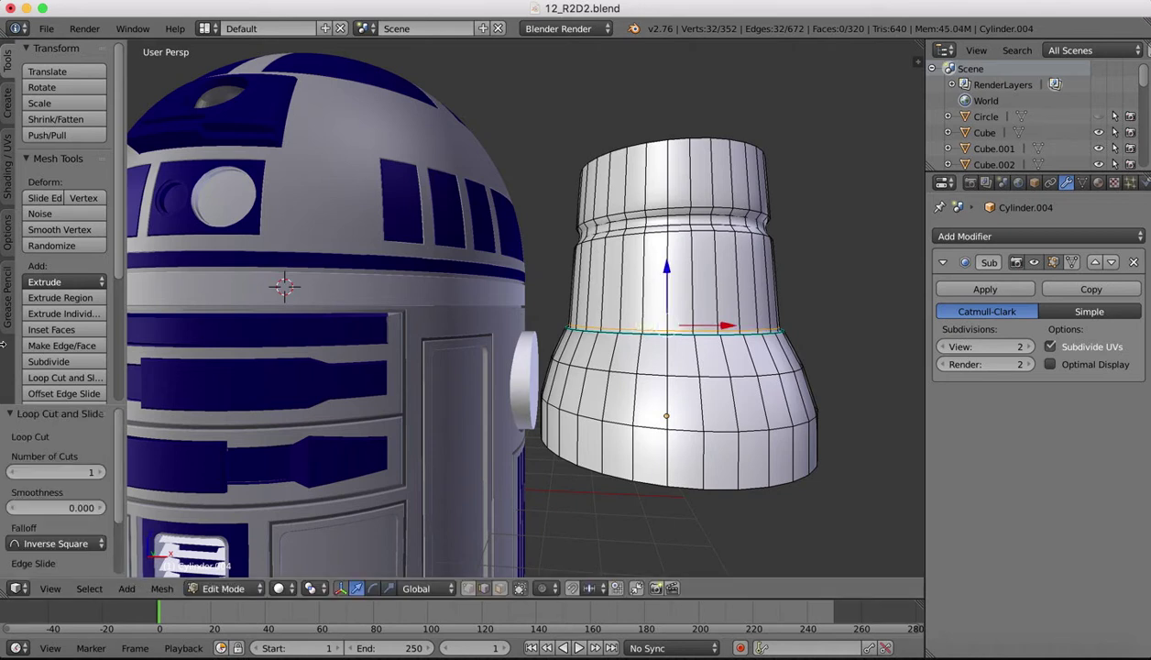
left_click(64, 378)
left_click(742, 346)
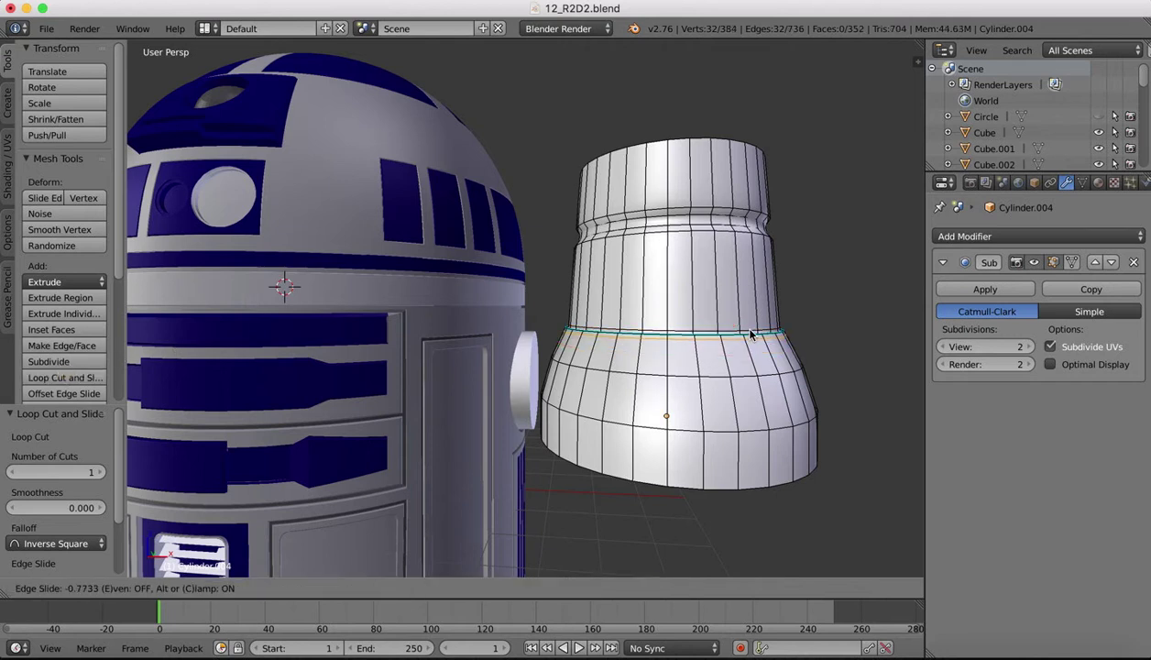
left_click(749, 335)
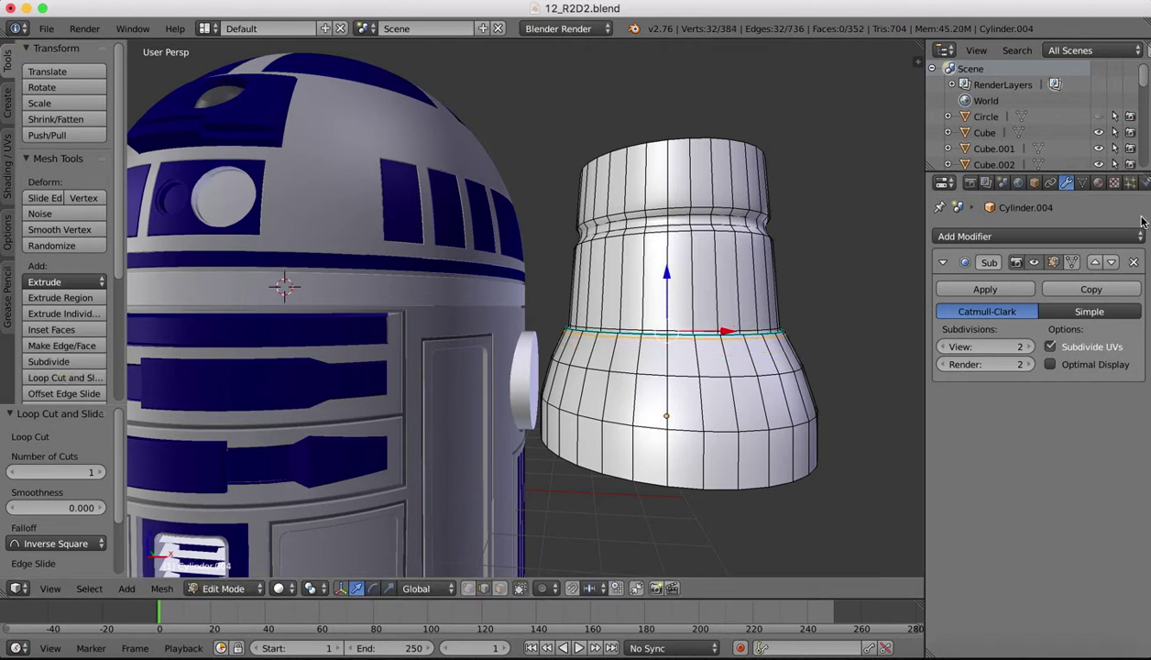
Examine the smoothed part's profile and open rim from several sides in Object Mode
key("Tab")
scroll(762, 305, "down", 2)
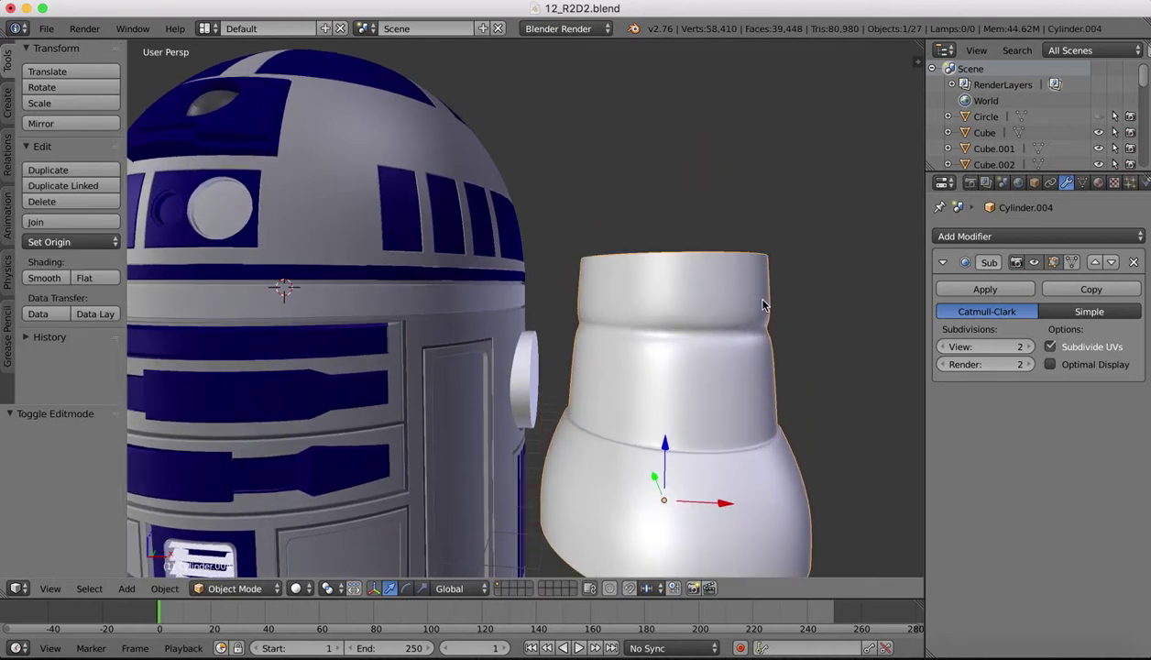
scroll(697, 338, "down", 2)
mouse_move(711, 351)
middle_mouse_down()
mouse_move(735, 372)
mouse_move(699, 339)
middle_mouse_up()
scroll(659, 307, "up", 2)
scroll(660, 307, "up", 2)
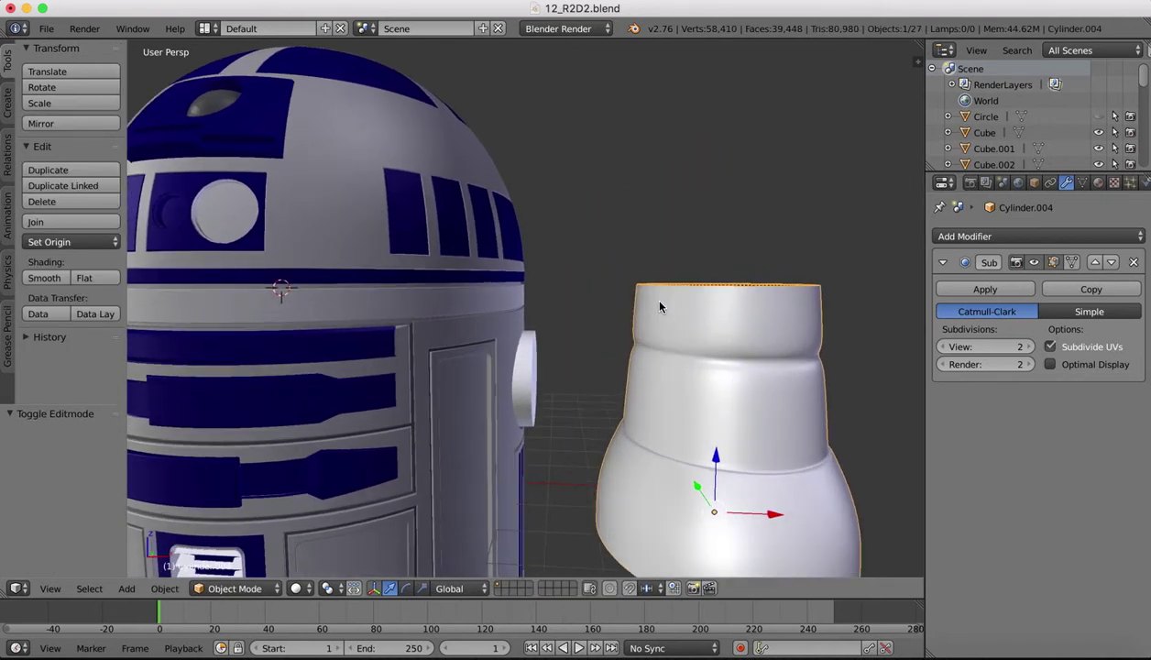
middle_click_drag(763, 420, 760, 417)
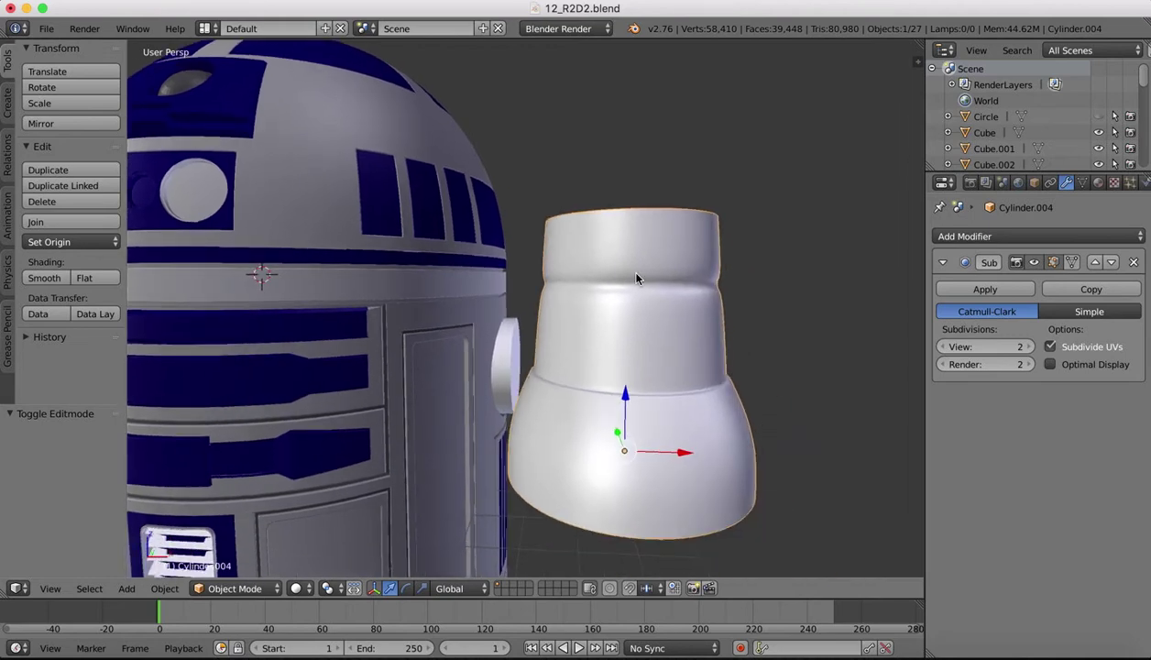
scroll(636, 273, "down", 2)
middle_click_drag(636, 273, 636, 274)
scroll(637, 279, "down", 2)
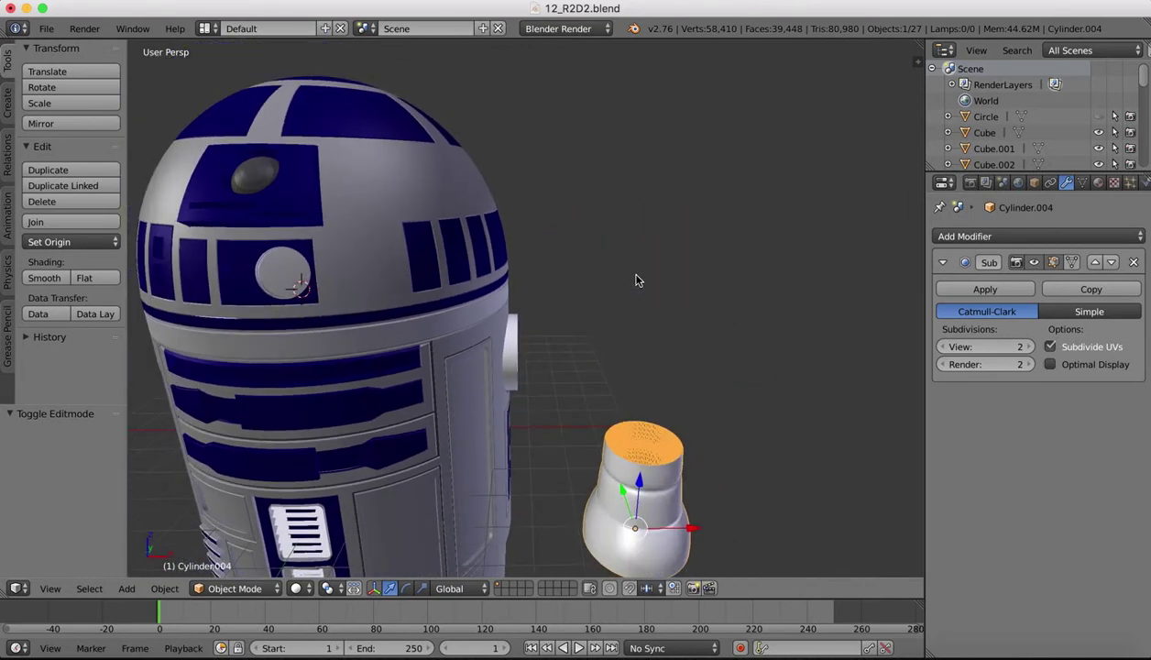
scroll(637, 278, "down", 3)
Extrude the part's open upper rim in Edit Mode and scale it inward to 0.947 to give the wall thickness
key("Tab")
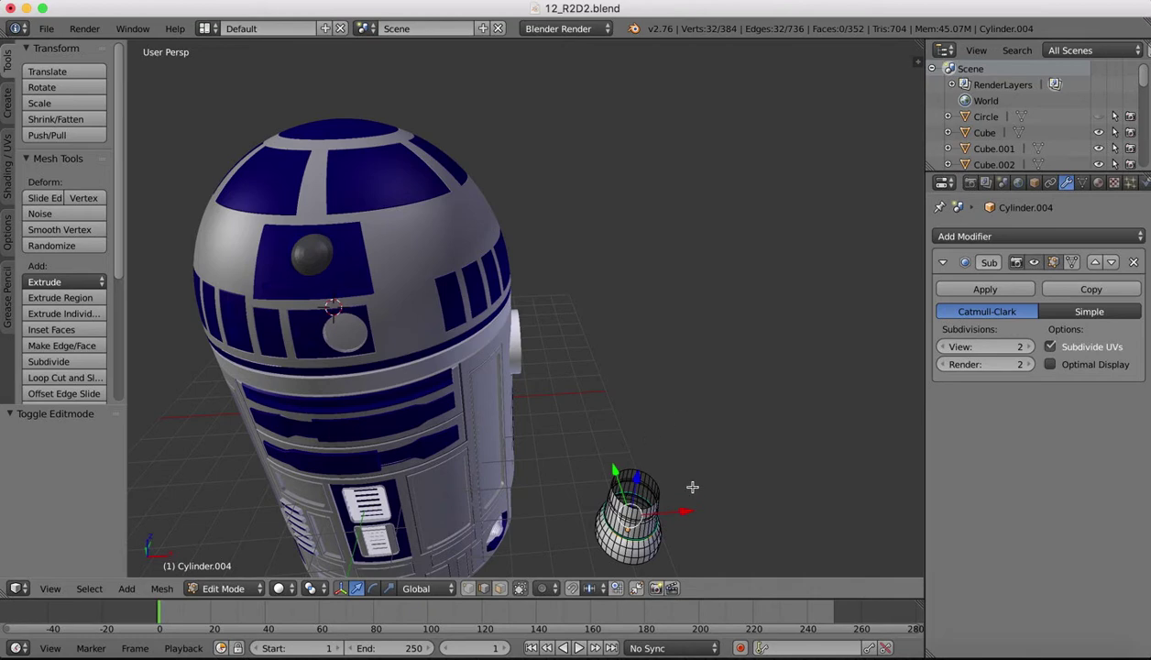
scroll(692, 486, "up", 2)
middle_click_drag(692, 487, 692, 487)
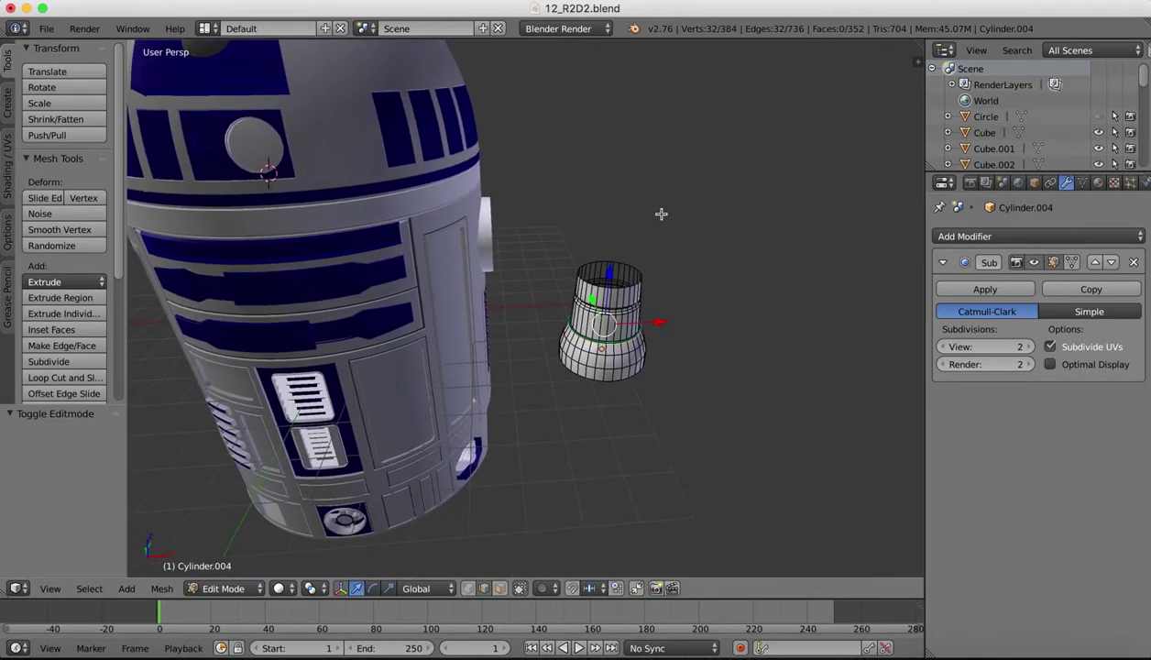
scroll(661, 209, "up", 5)
middle_click_drag(661, 209, 661, 210, "shift")
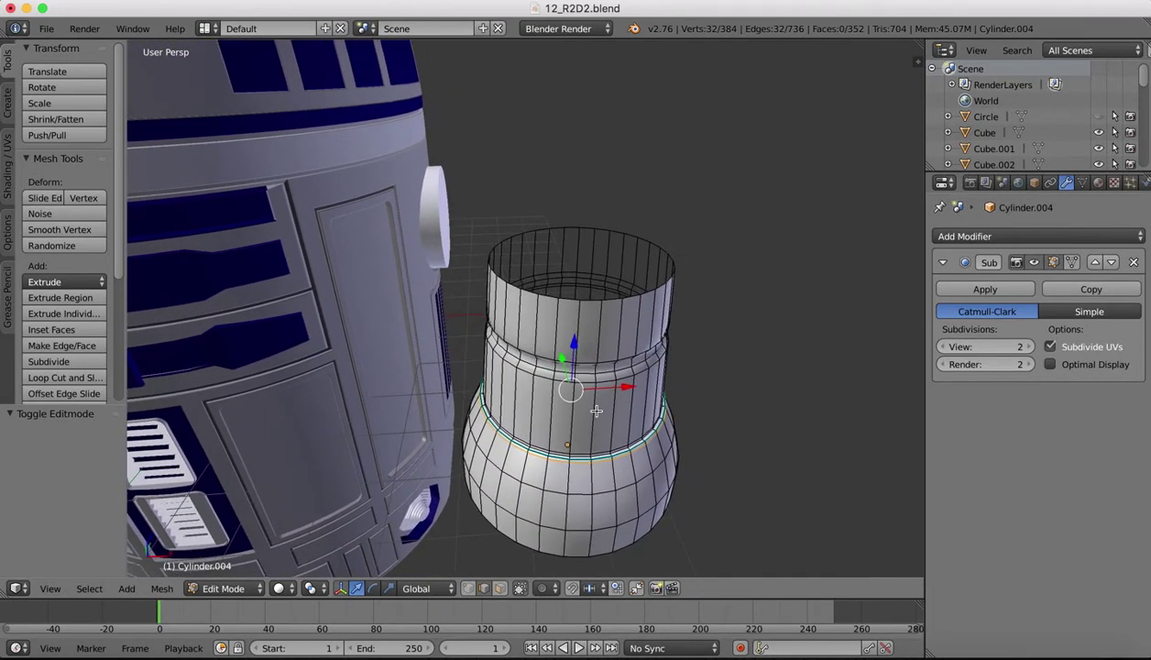
right_click(567, 299)
right_click(544, 294, "alt")
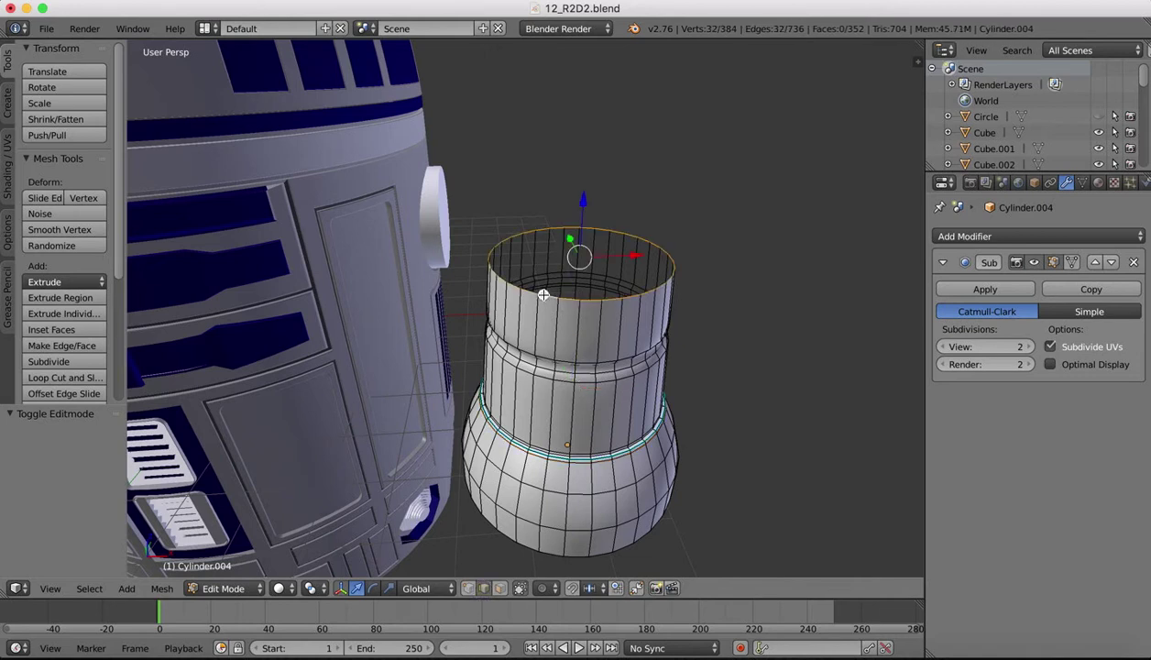
key("e")
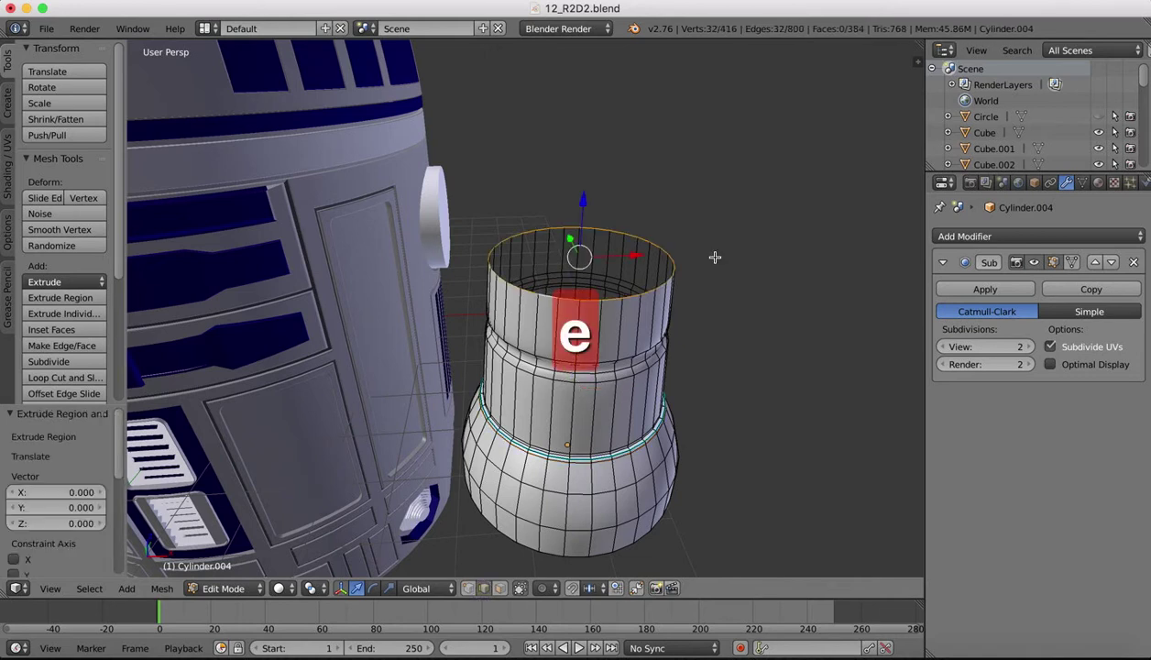
key("s")
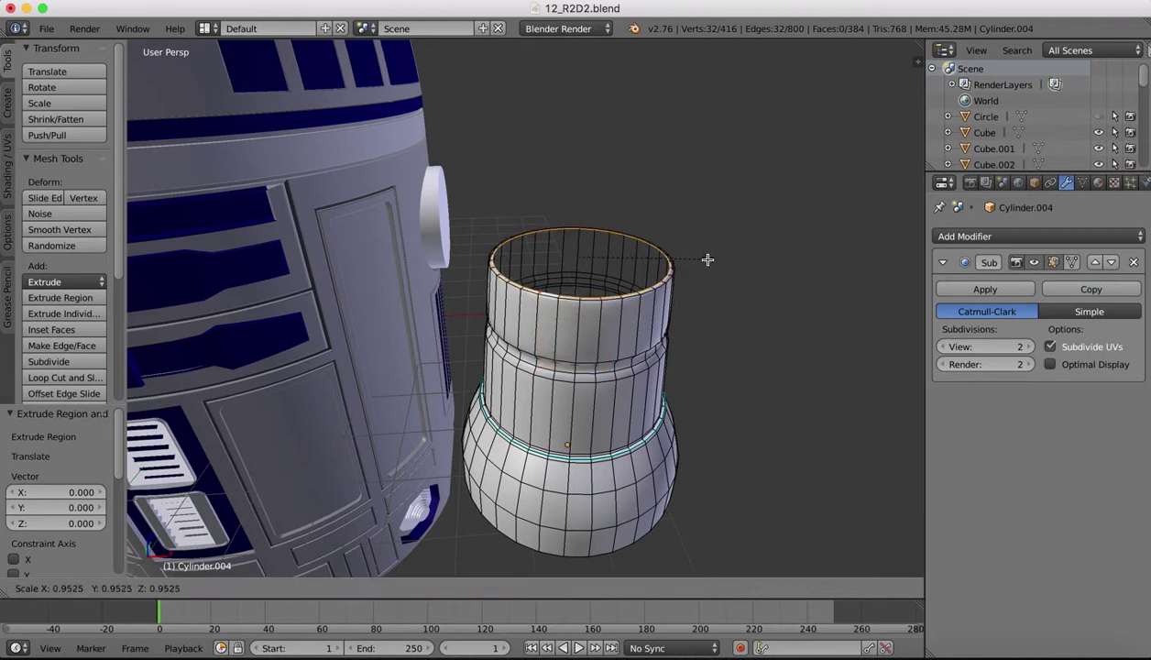
left_click(707, 260)
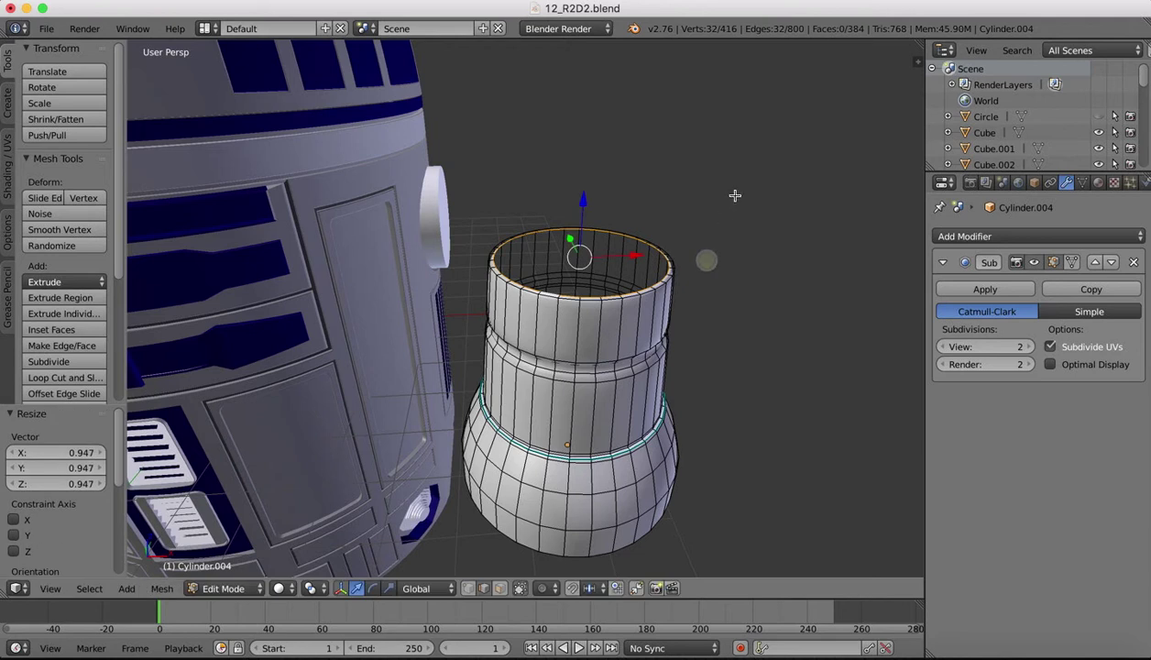
Extrude the inner rim loop and move it down along Z by -0.270 to form the inner wall
key("e")
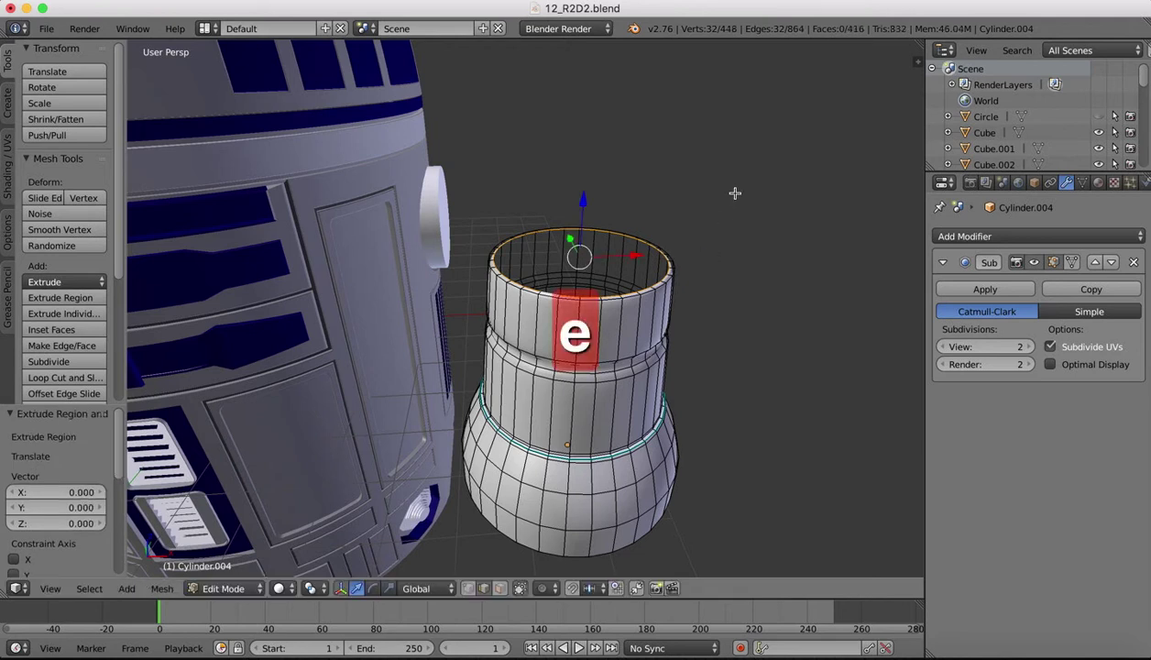
key("super+z")
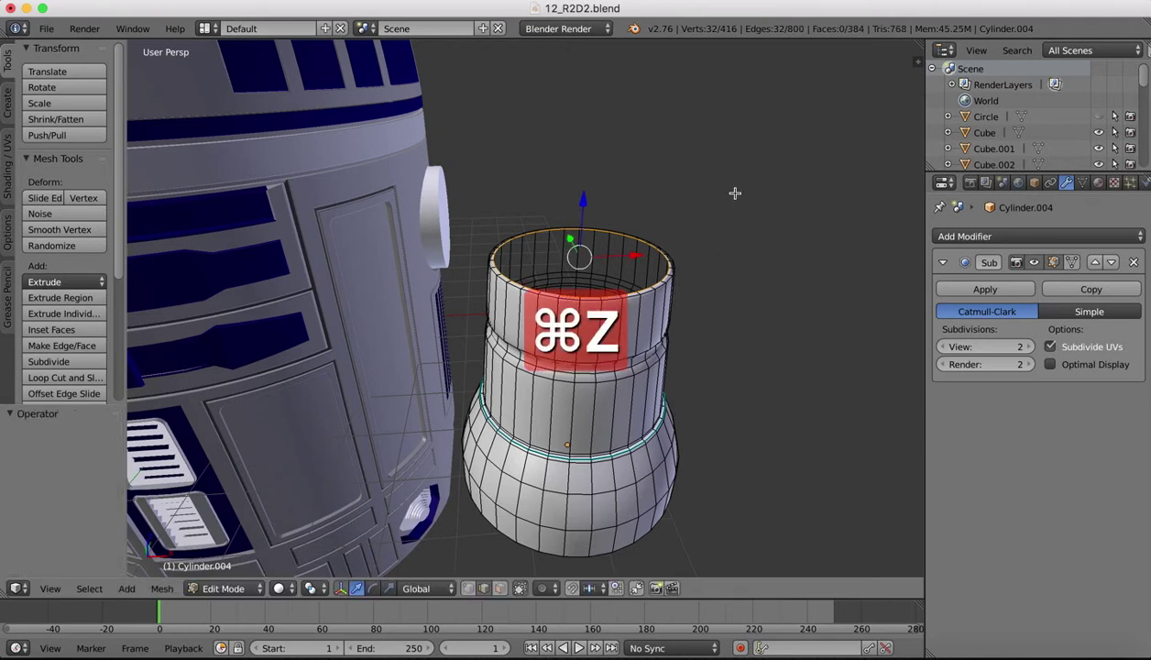
key("e")
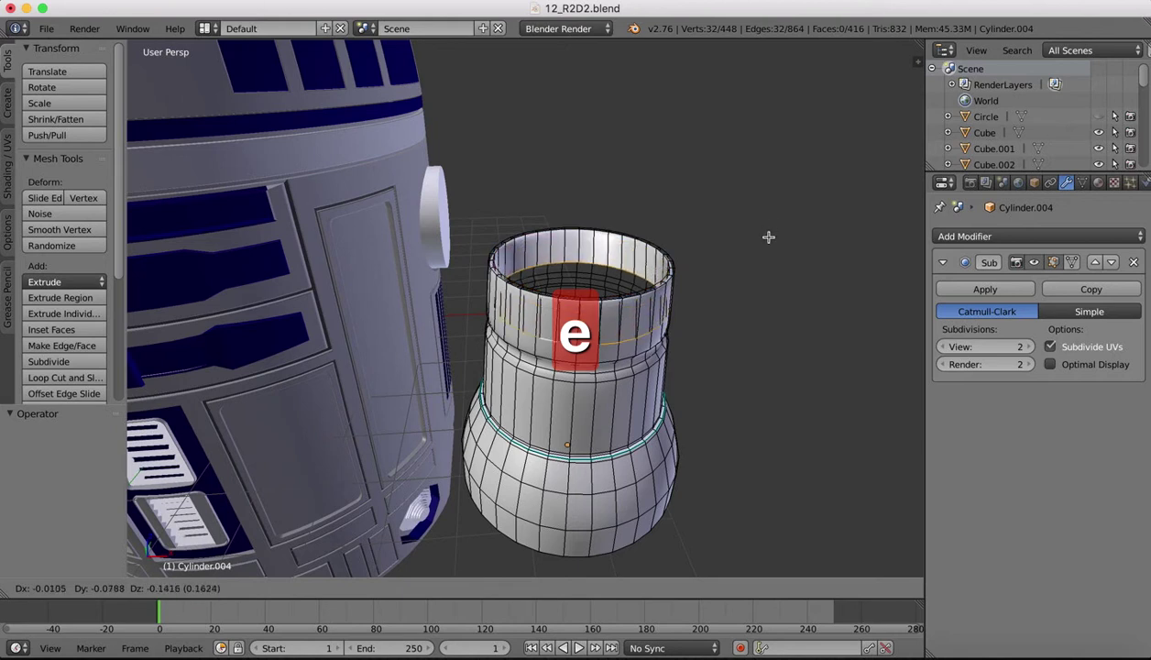
right_click(768, 236)
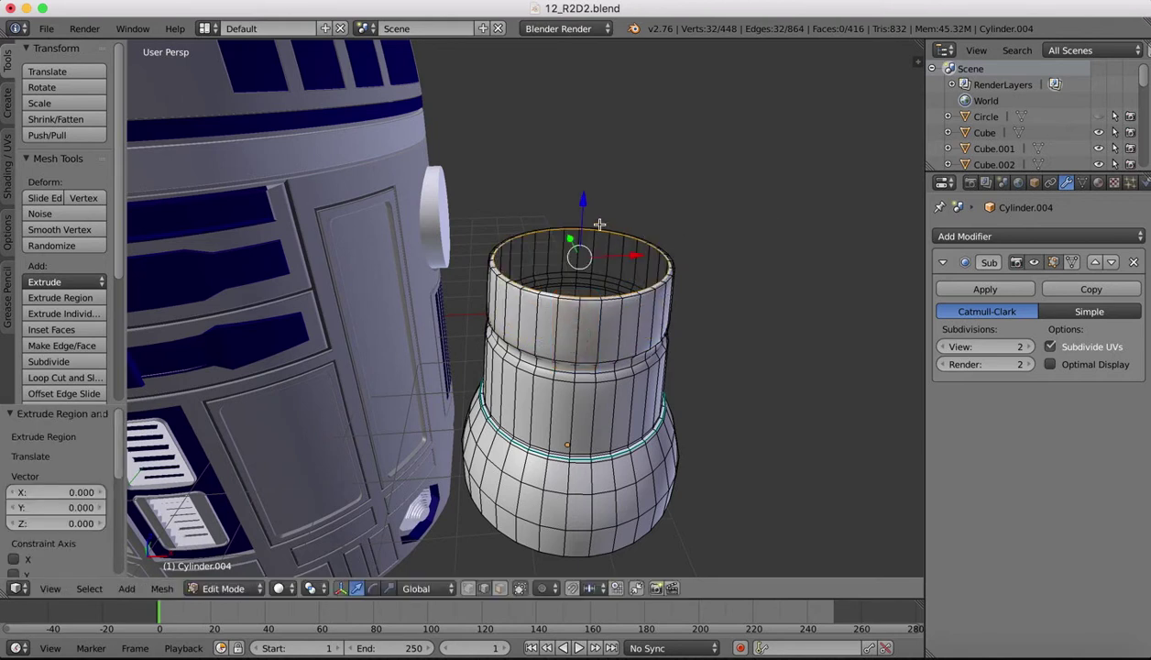
key("g")
key("z")
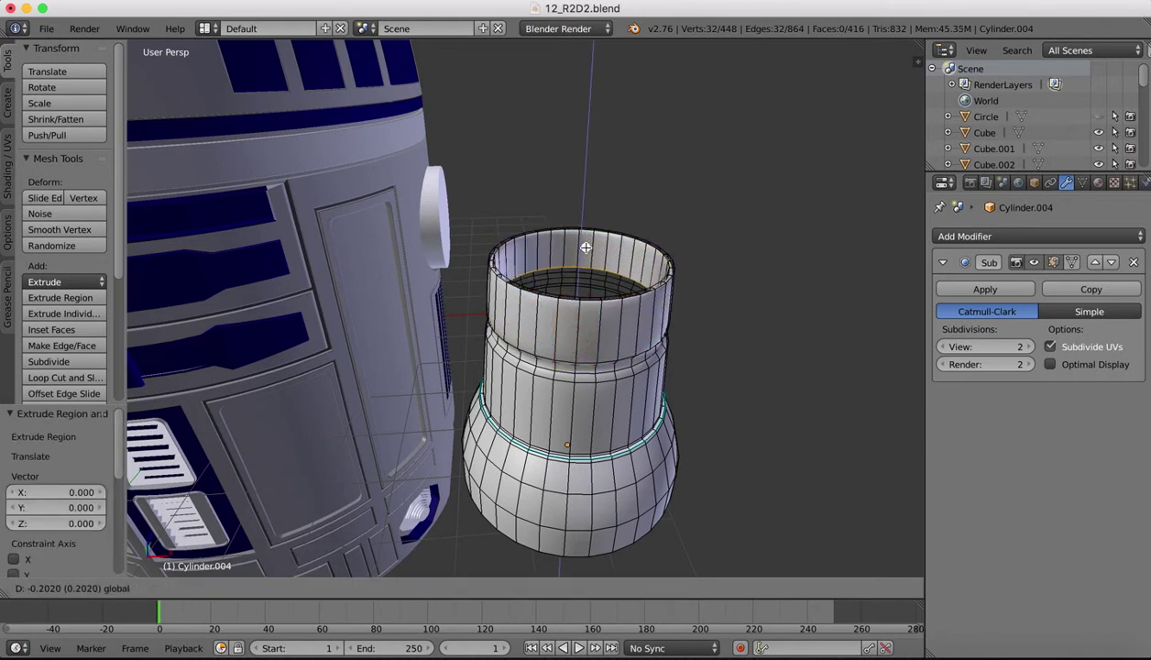
left_click(586, 261)
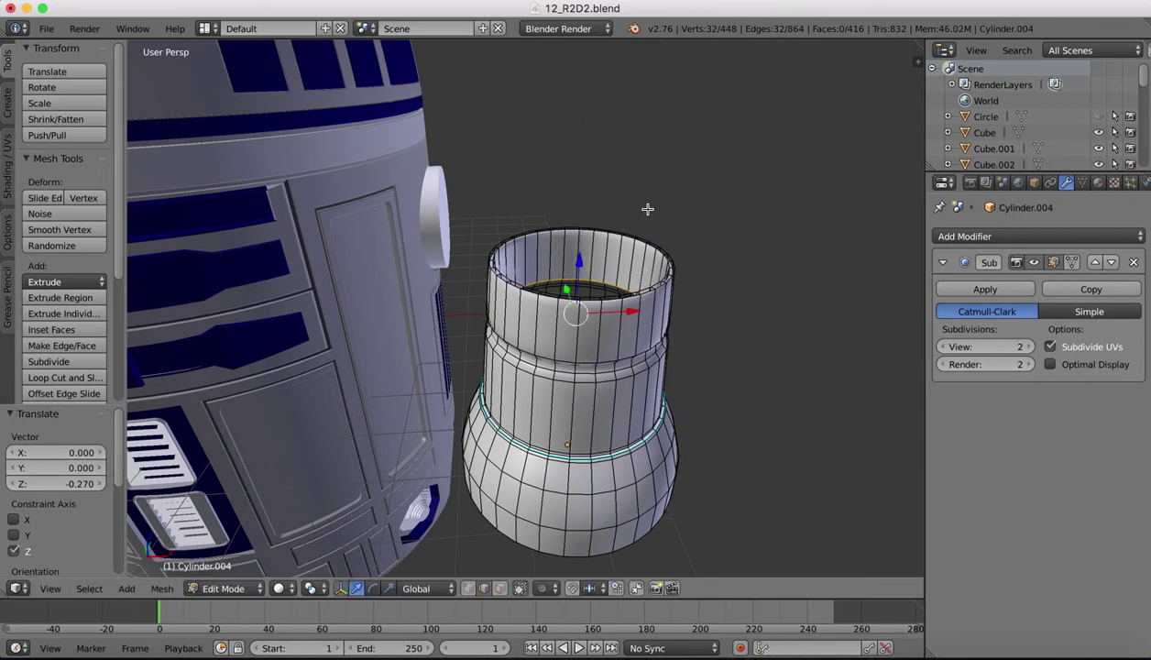
Turn off the Subdivision Surface modifier's display in Edit Mode
scroll(647, 209, "up", 5)
scroll(647, 209, "down", 5)
scroll(647, 209, "down", 3, "ctrl")
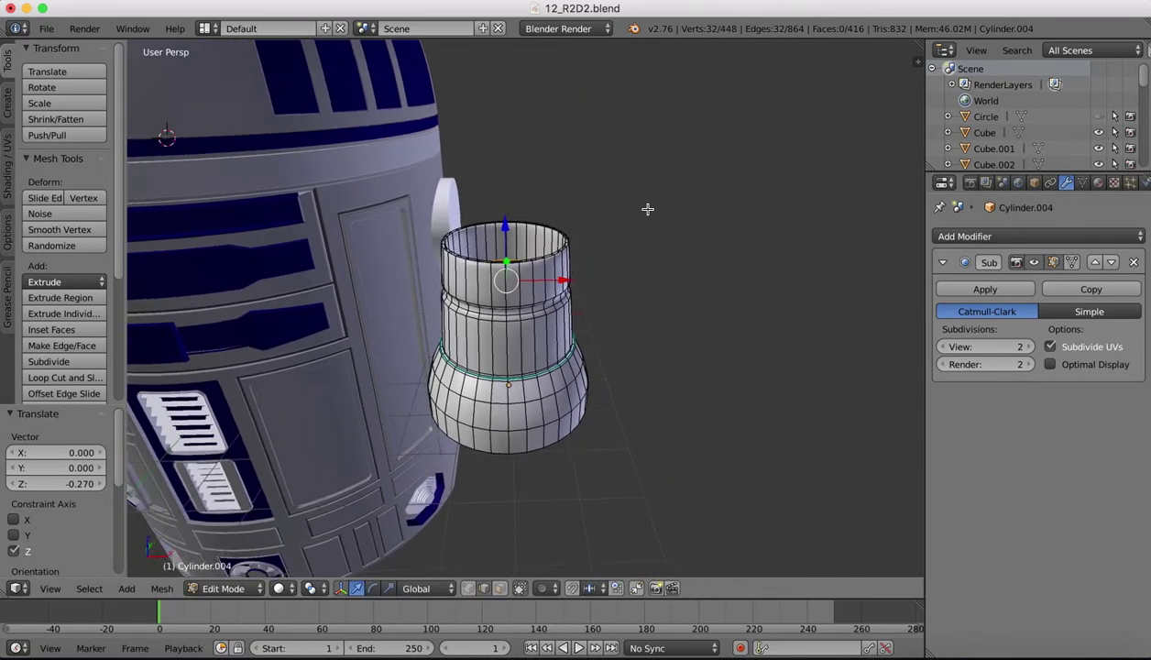
scroll(647, 209, "up", 2)
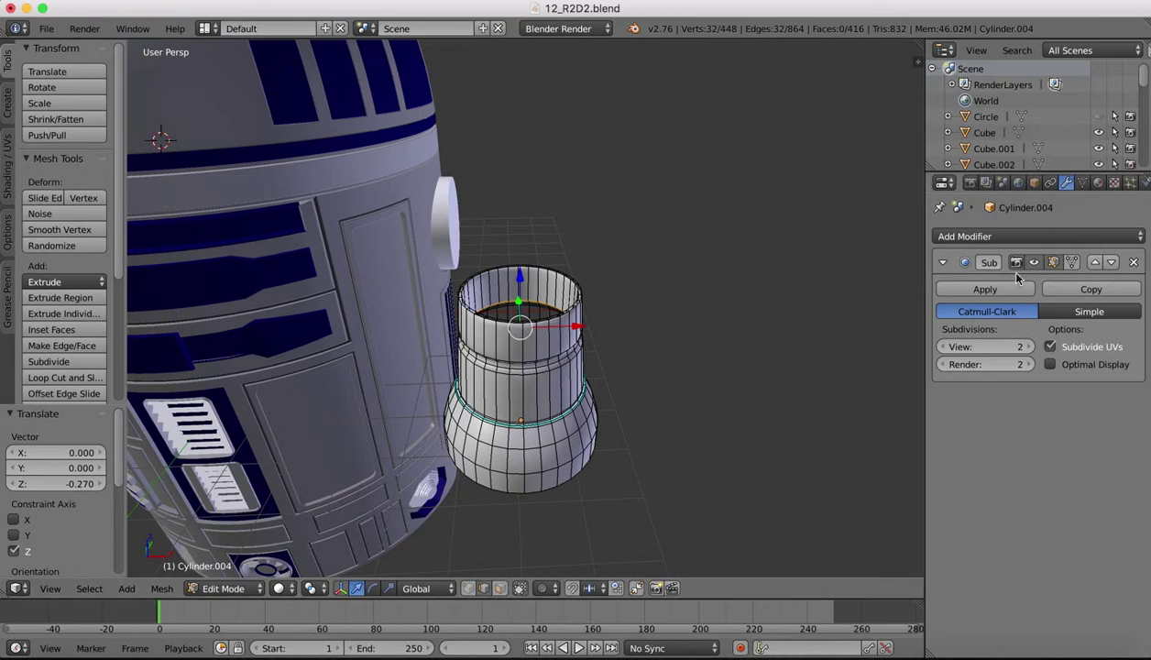
left_click(1052, 263)
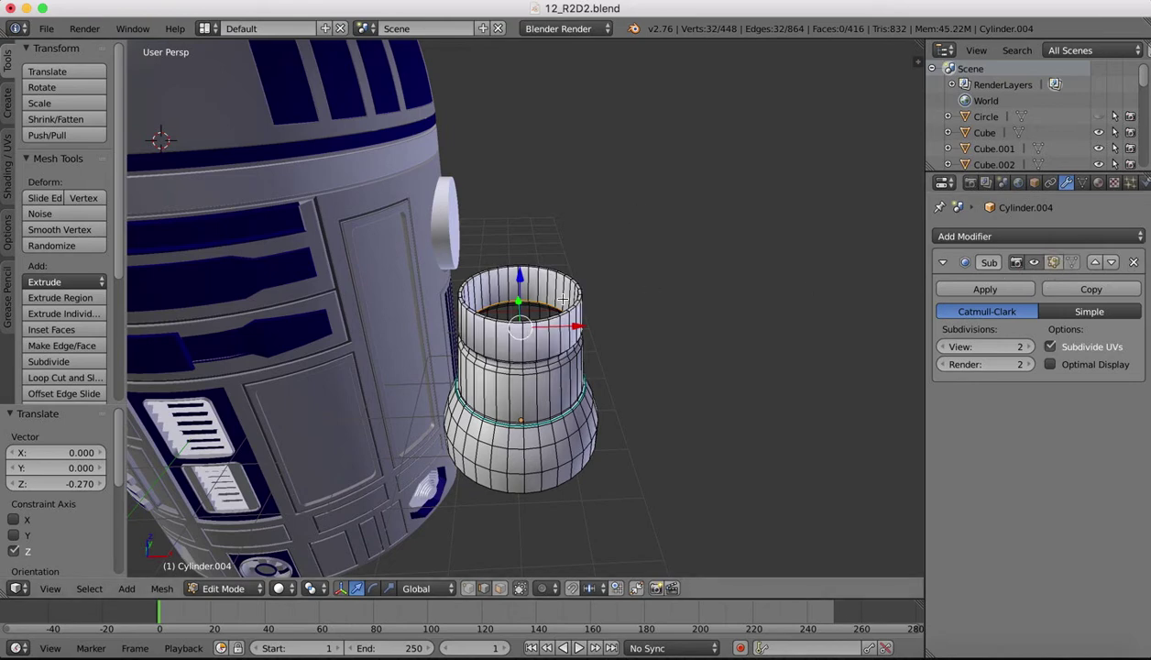
Extrude the inner wall's lower edge loop and scale it inward to about 0.71 to start a floor
scroll(513, 273, "up", 5, "ctrl")
scroll(513, 273, "up", 4)
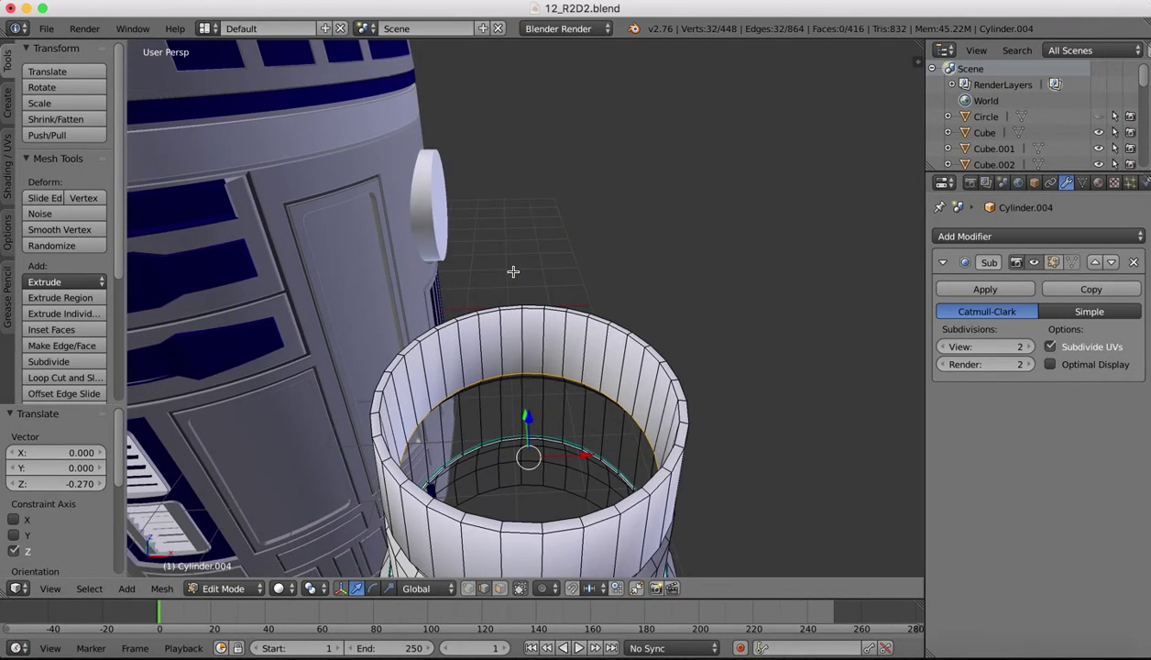
scroll(514, 273, "down", 4, "ctrl")
scroll(513, 273, "up", 3)
scroll(548, 394, "down", 2)
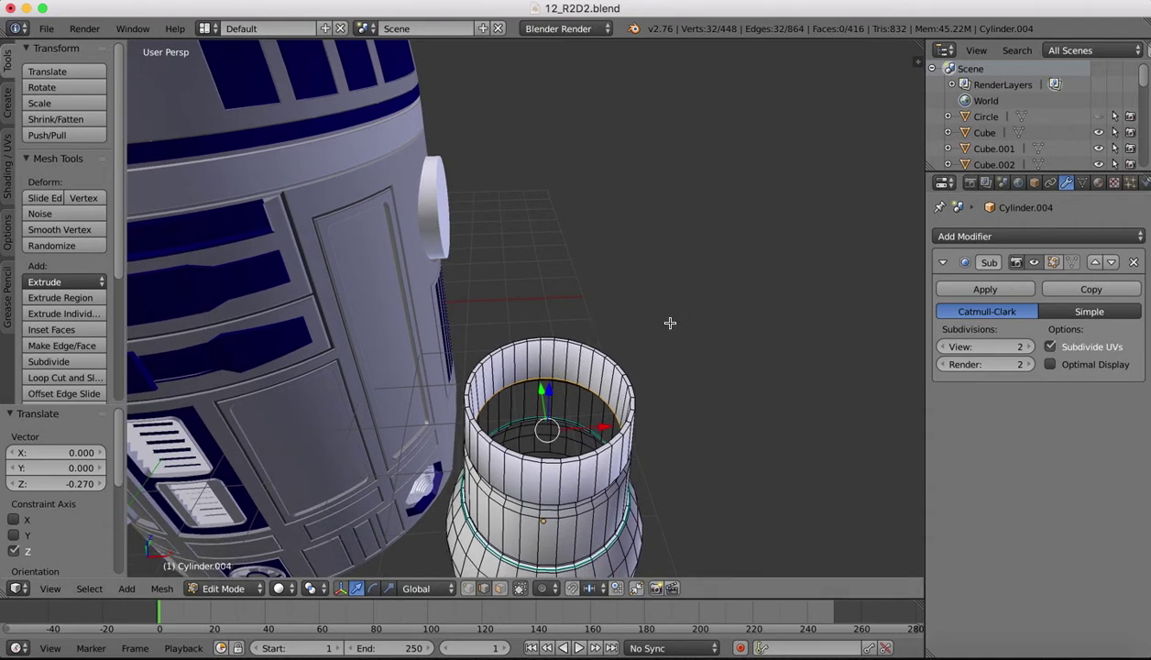
key("e")
key("s")
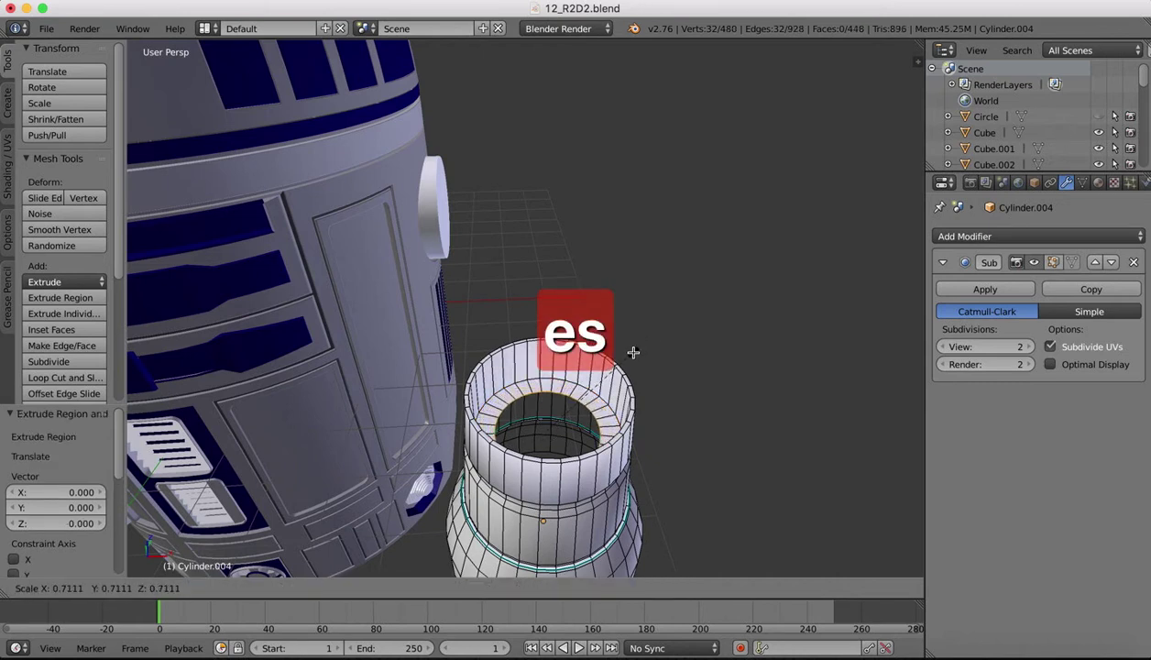
left_click(633, 352)
Extrude and scale the floor's inner loop inward three more times, the last to 0.513, and fill the remaining hole with a face
key("e")
key("s")
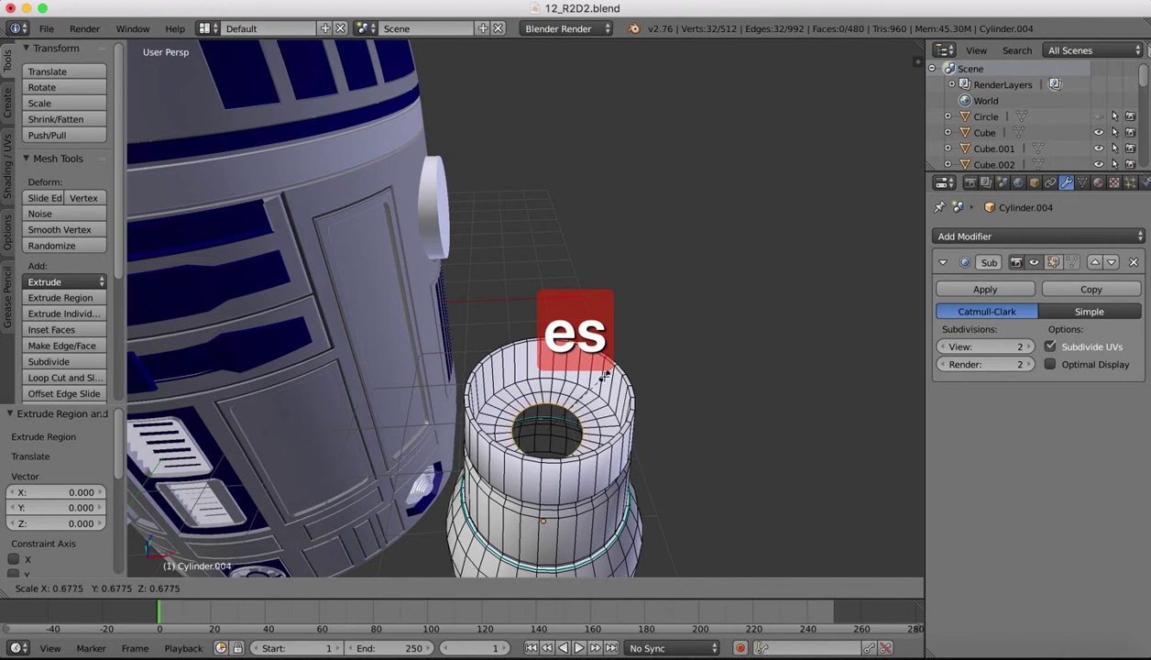
left_click(600, 378)
key("e")
key("s")
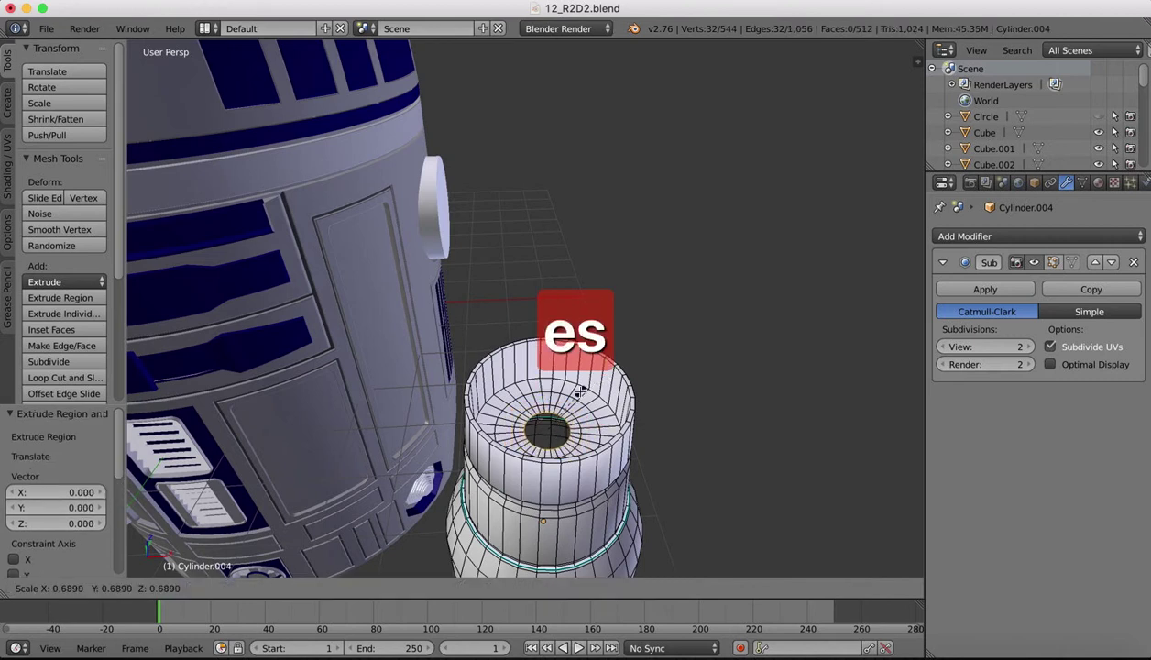
left_click(572, 400)
key("e")
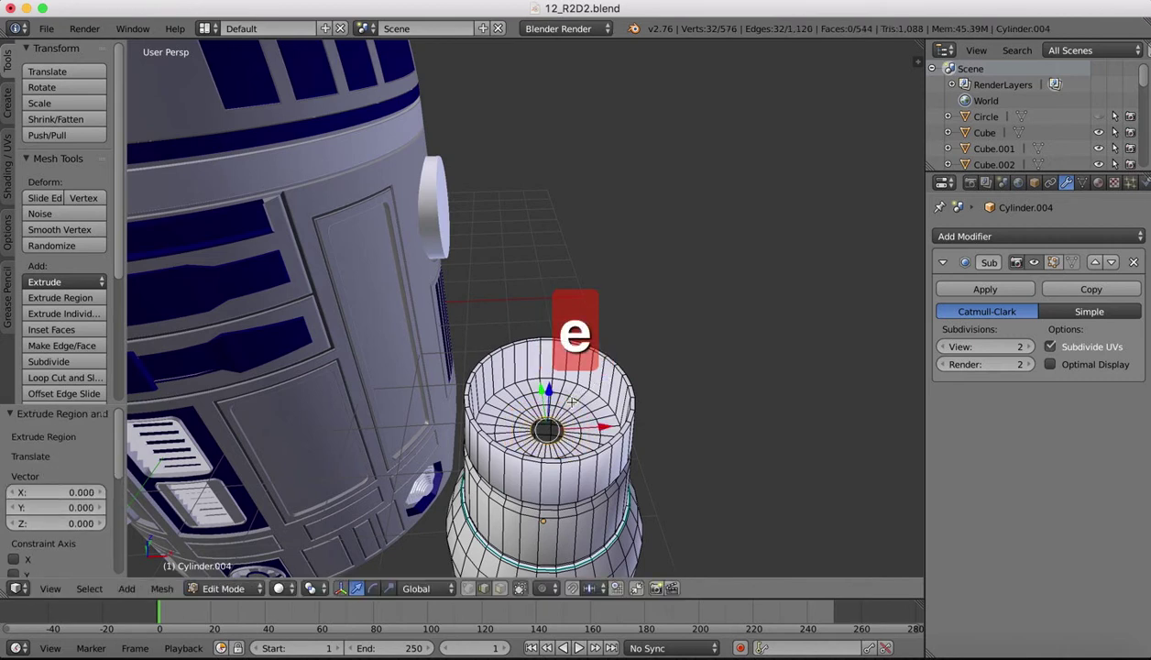
key("s")
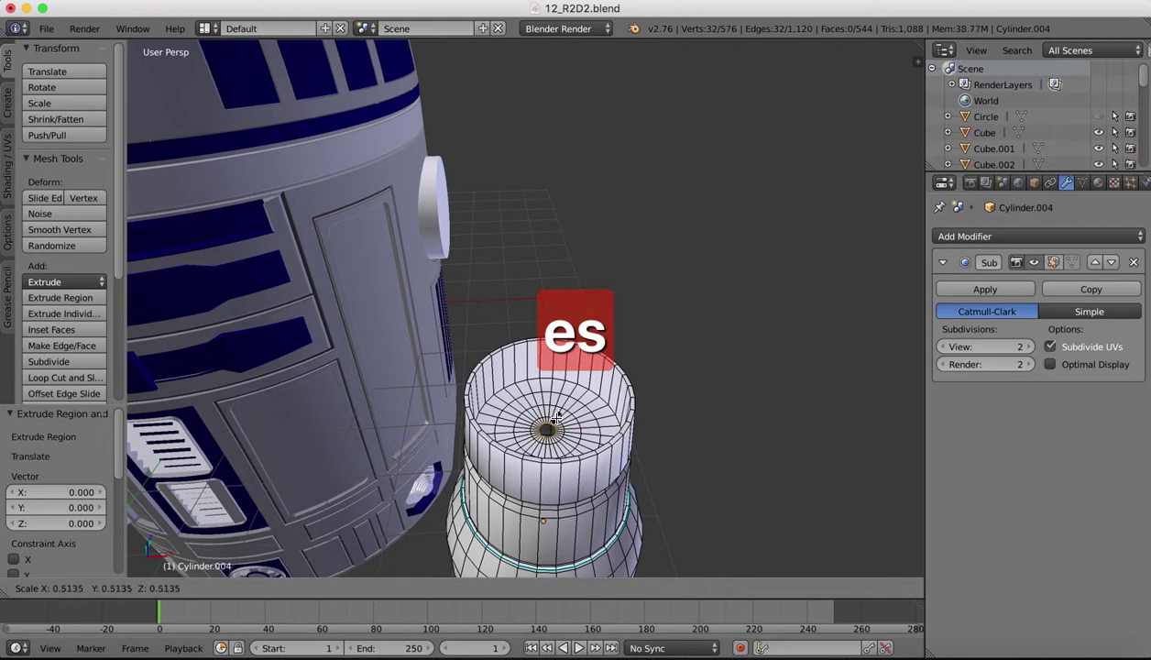
left_click(556, 418)
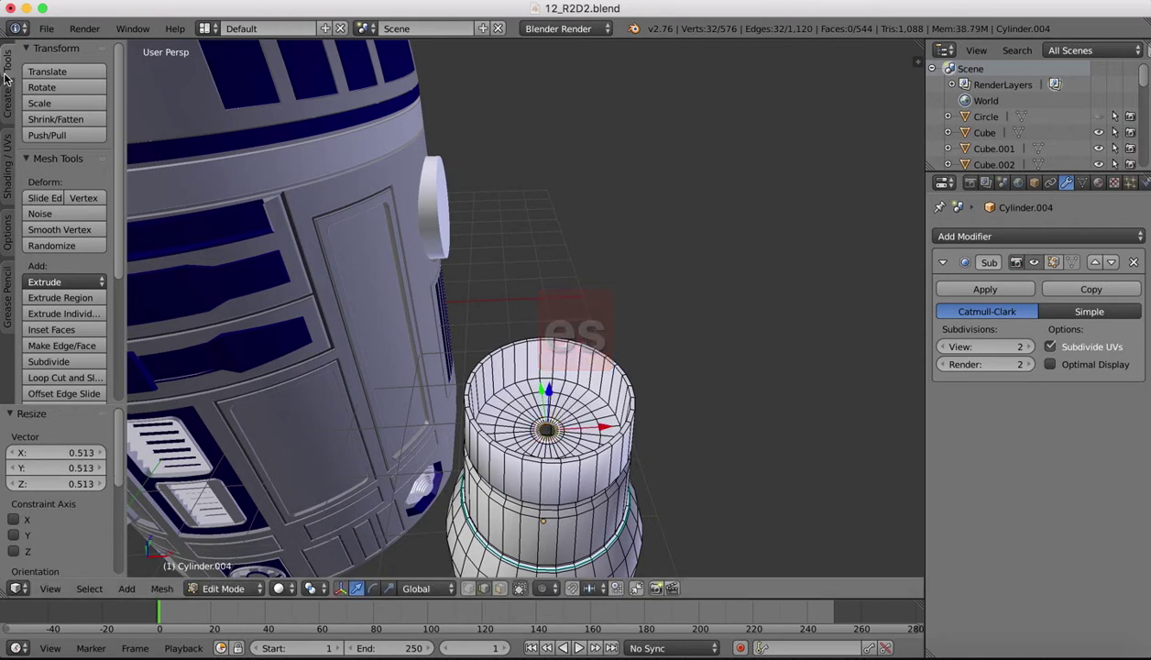
left_click(51, 347)
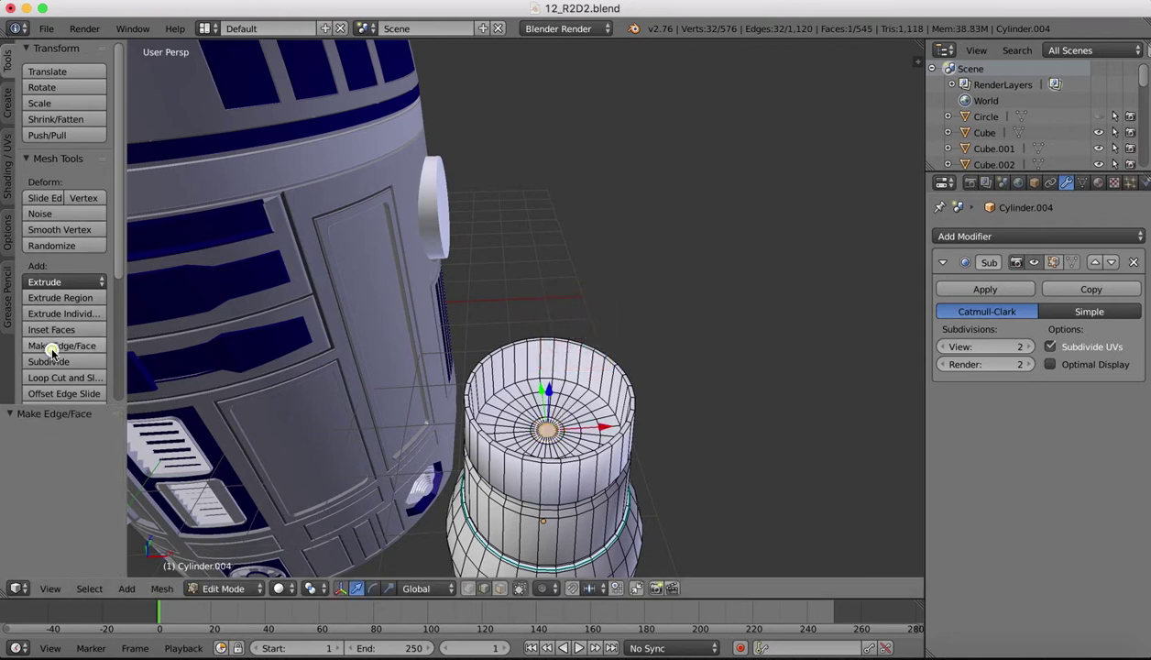
Check the floor with the subdivision preview, hide the preview again, and mark the loop where inner wall meets floor as sharp
left_click(1053, 263)
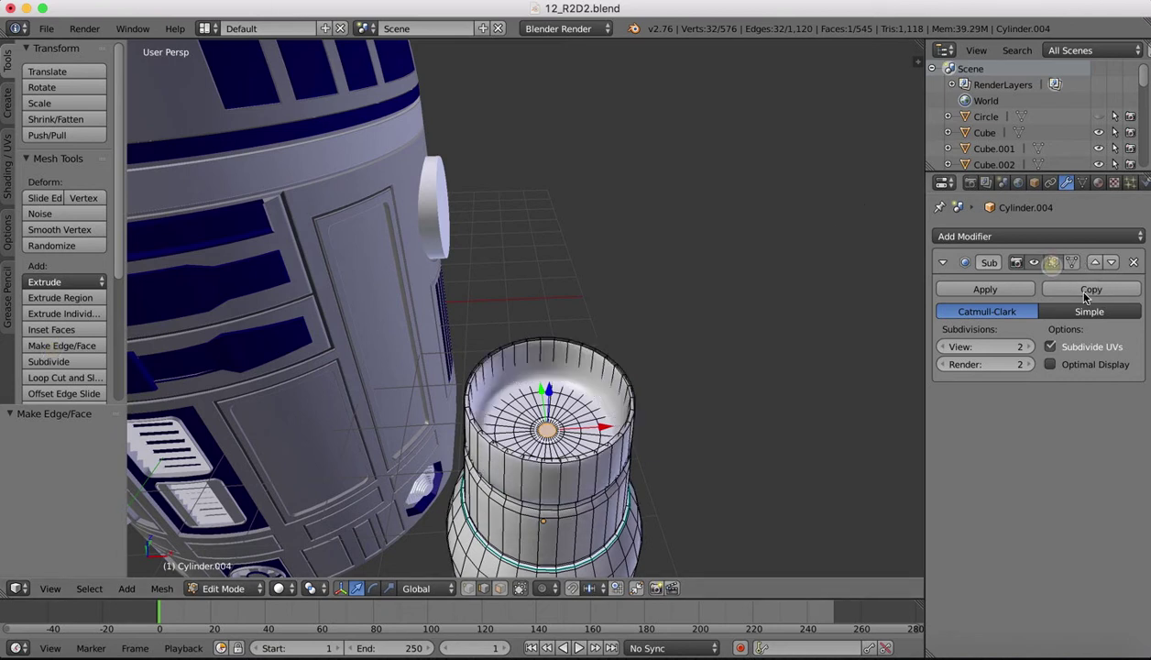
left_click(1053, 263)
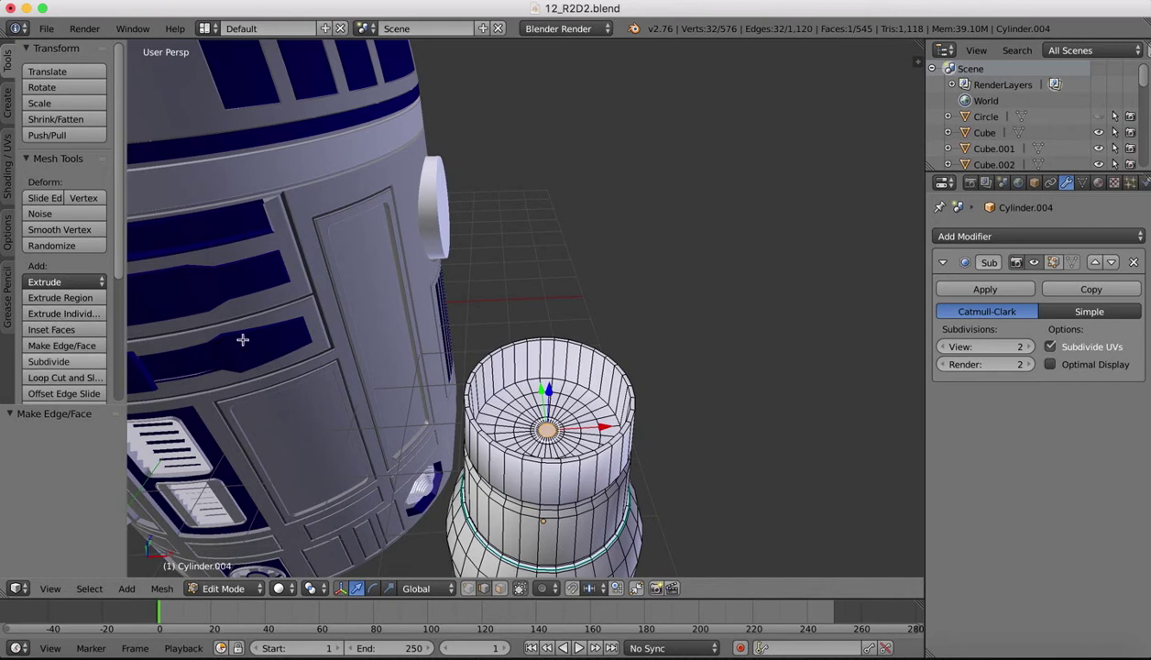
right_click(539, 379)
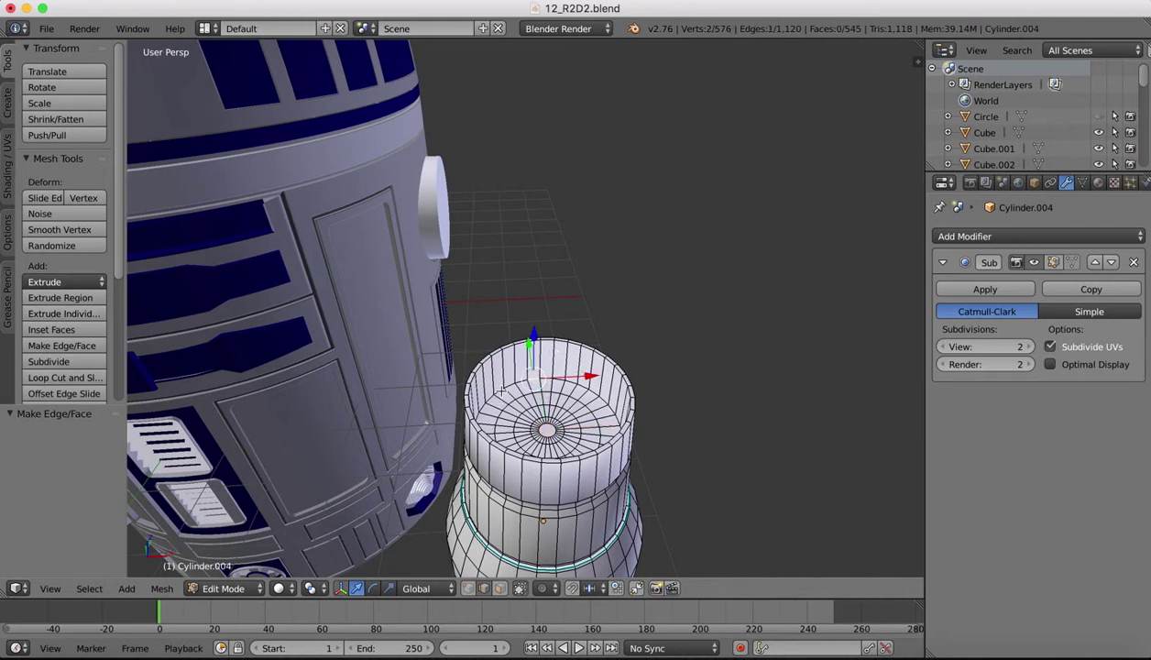
right_click(502, 392, "alt")
left_click(161, 588)
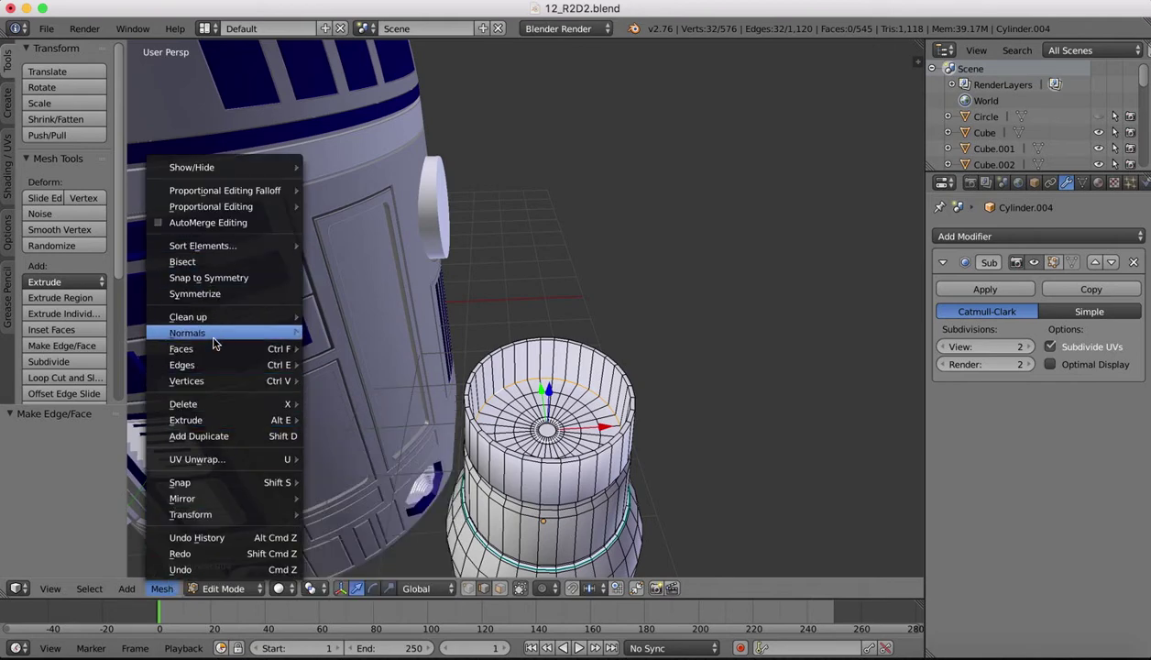
mouse_move(213, 365)
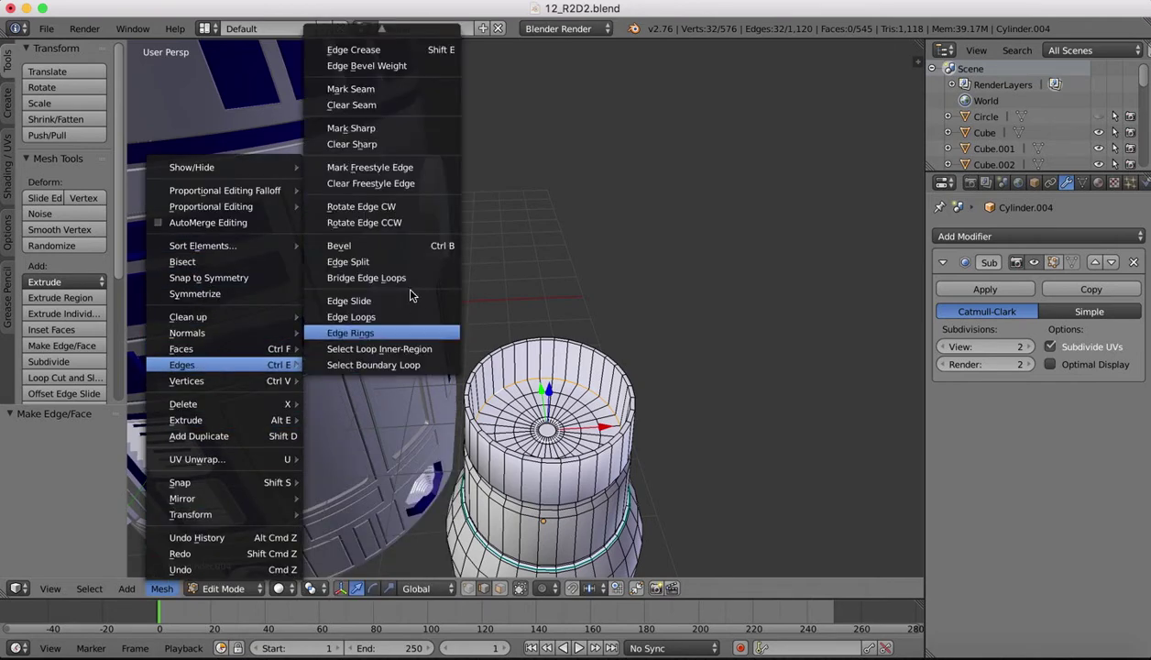
left_click(359, 134)
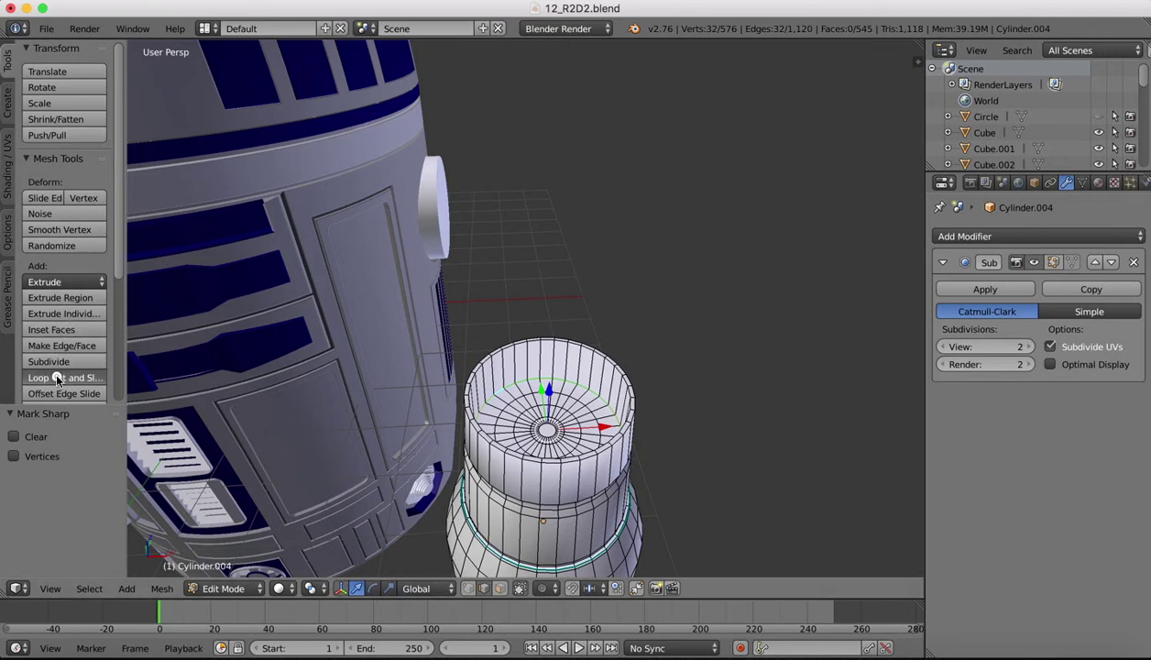
Add supporting edge loops on both sides of the sharp floor corner: inner wall slid to about -0.78, floor to about 0.58
left_click(57, 378)
left_click(521, 350)
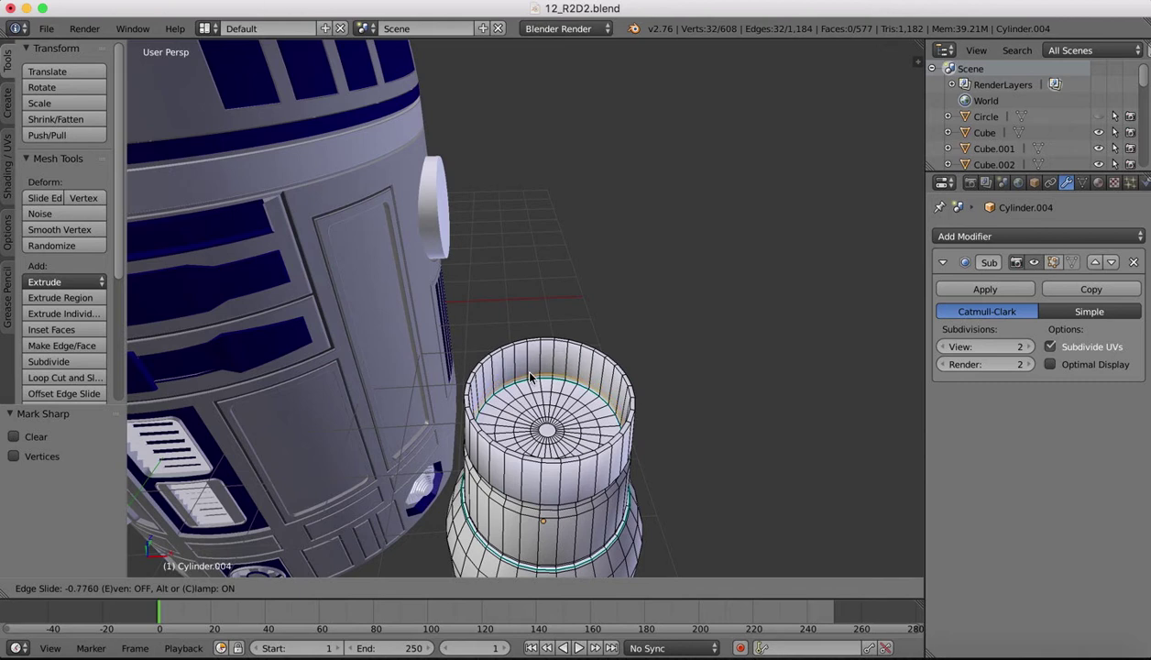
left_click(527, 374)
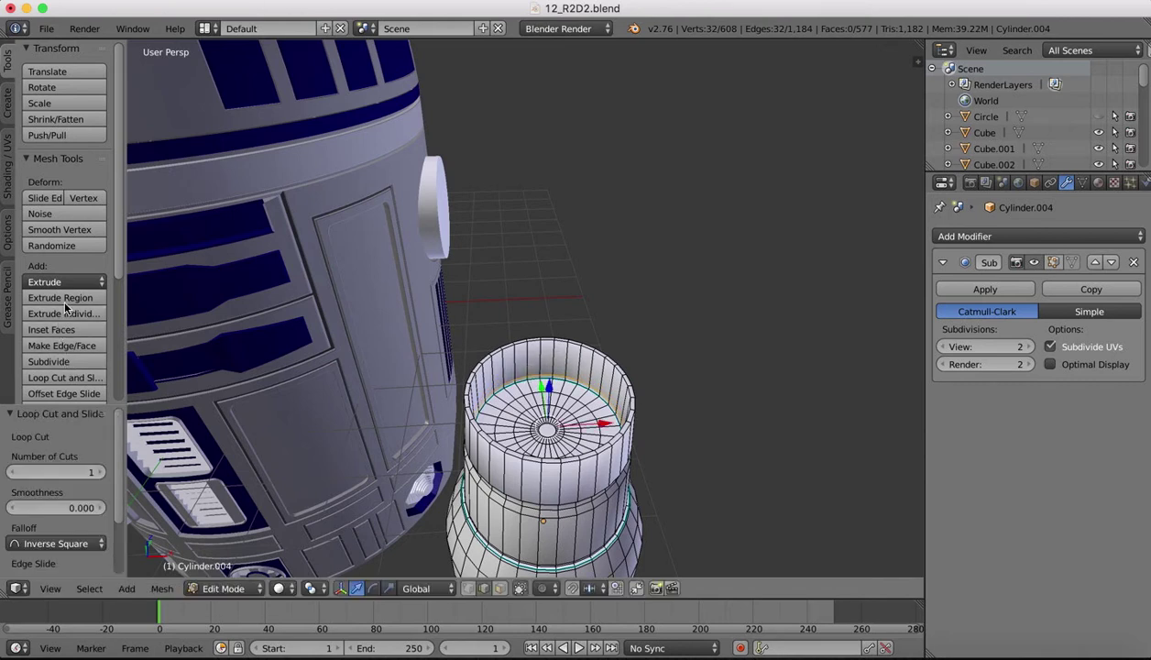
left_click(56, 378)
left_click(516, 395)
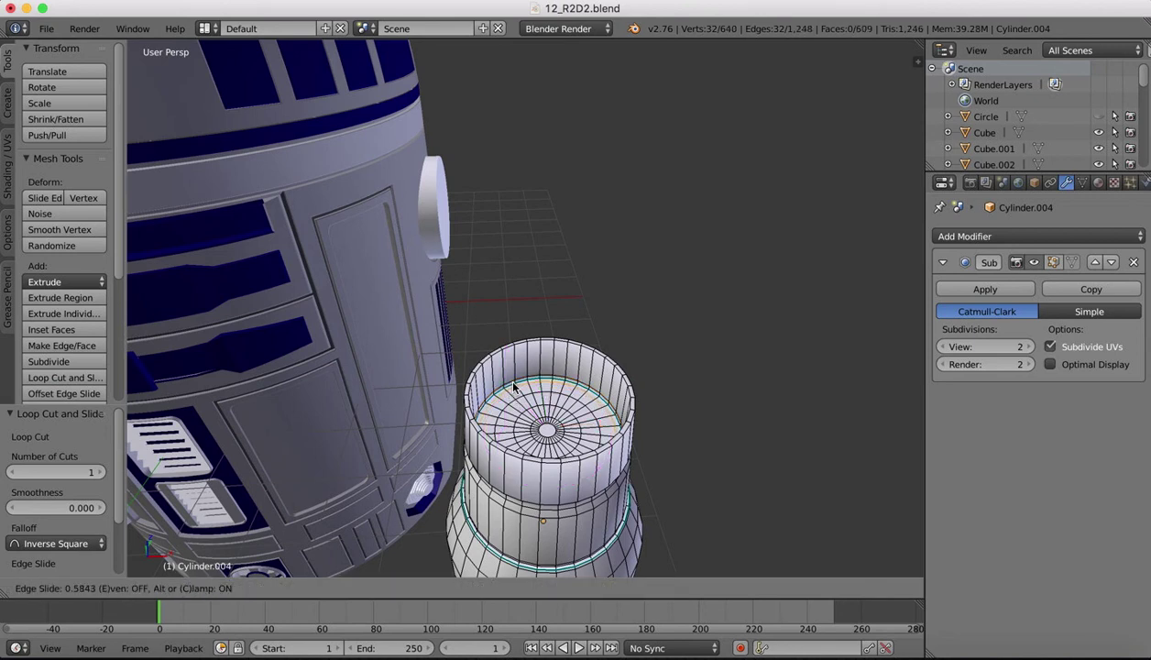
left_click(514, 386)
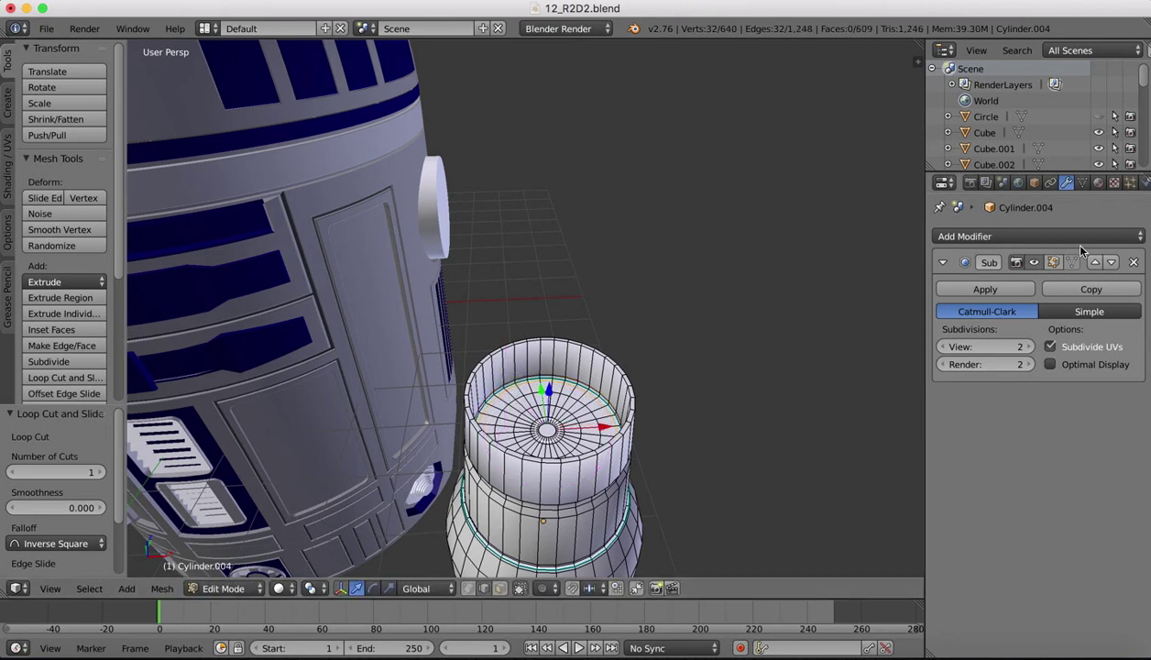
Turn the Subdivision Surface display back on for Edit Mode, then return to Object Mode and inspect the smoothed recess
left_click(1054, 263)
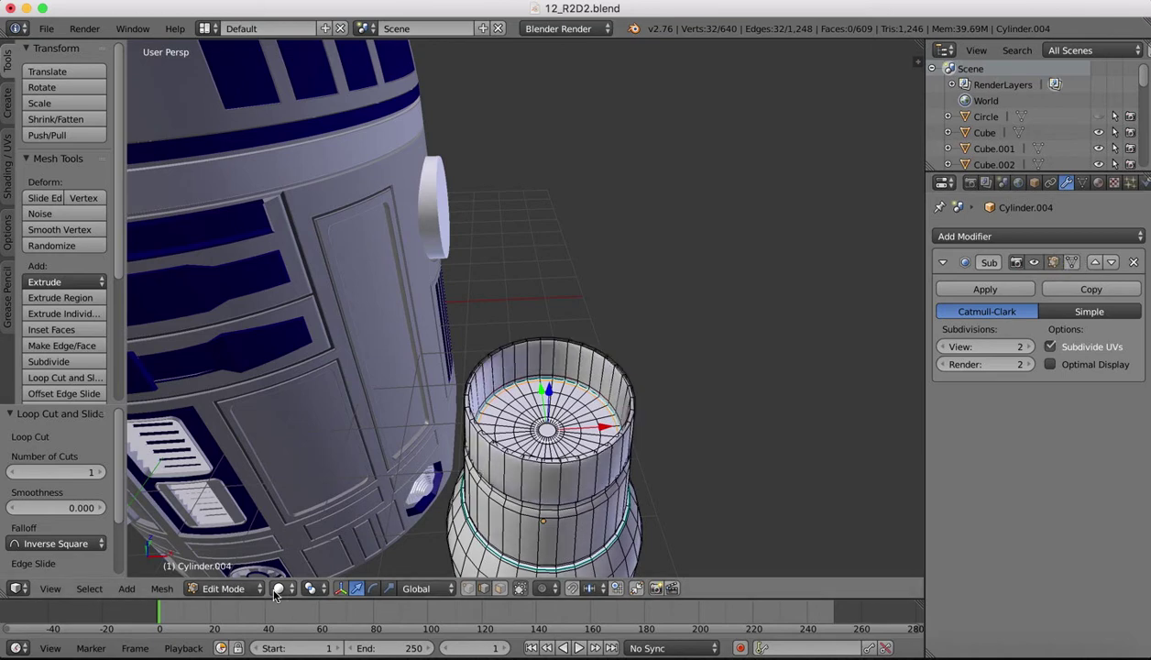
left_click(222, 588)
left_click(220, 579)
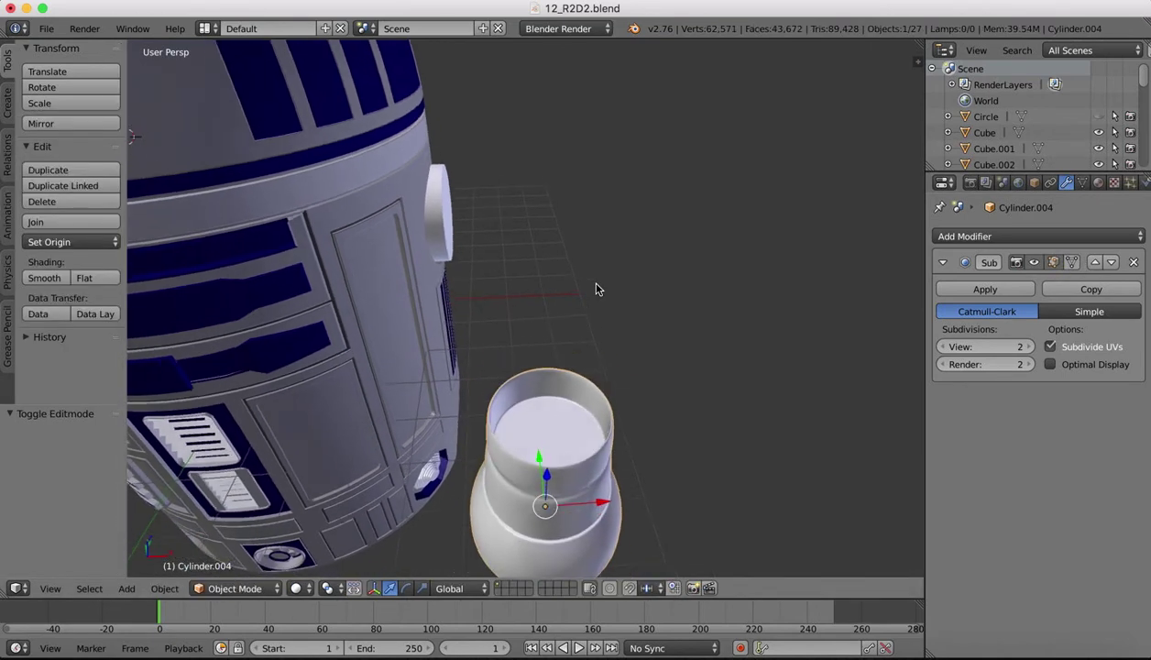
middle_click_drag(596, 288, 594, 373)
scroll(594, 372, "down", 3)
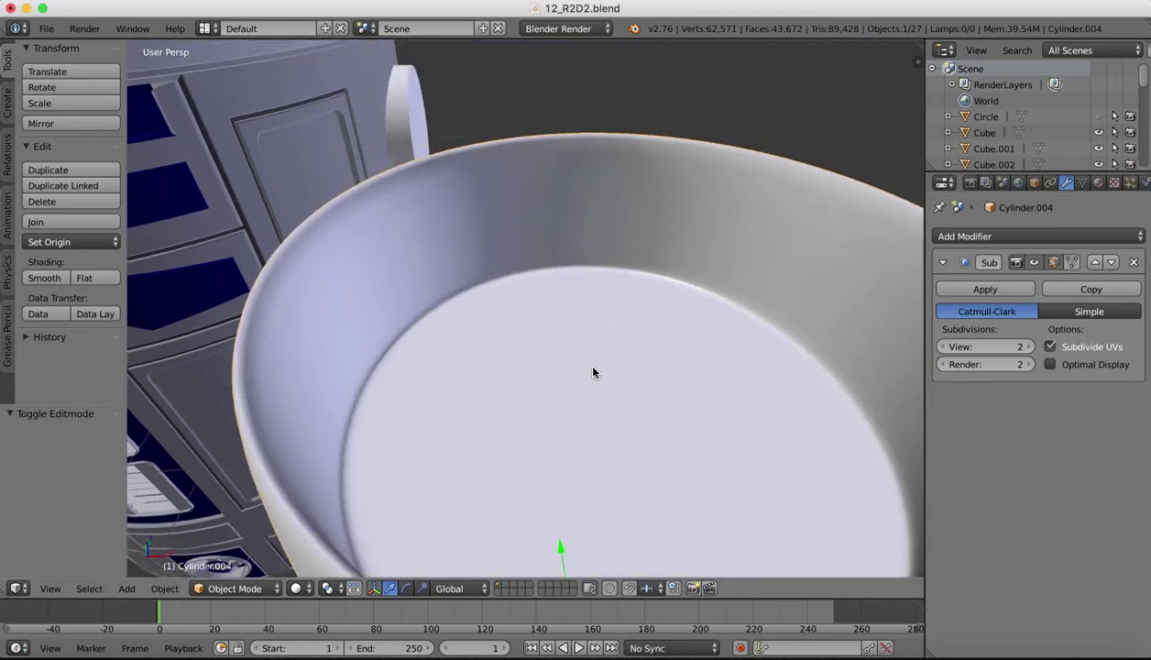
scroll(585, 356, "down", 3)
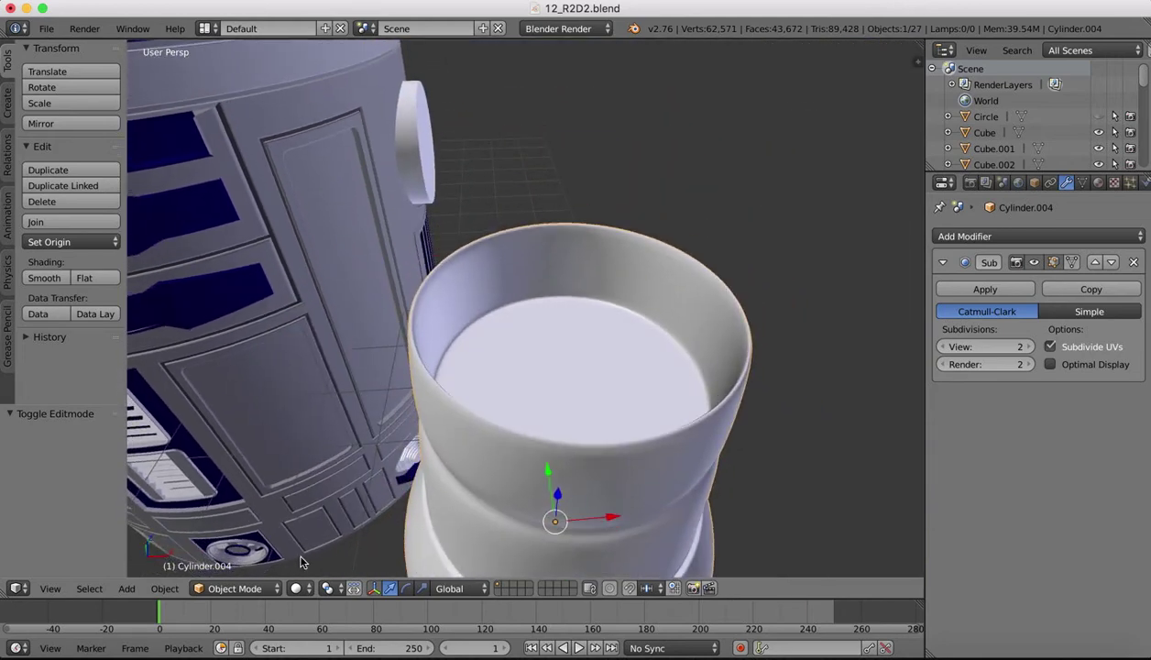
In Edit Mode, add edge loops just below the rim, sliding the outer one to about -0.95 and the inner one to about 0.89
left_click(235, 588)
left_click(237, 540)
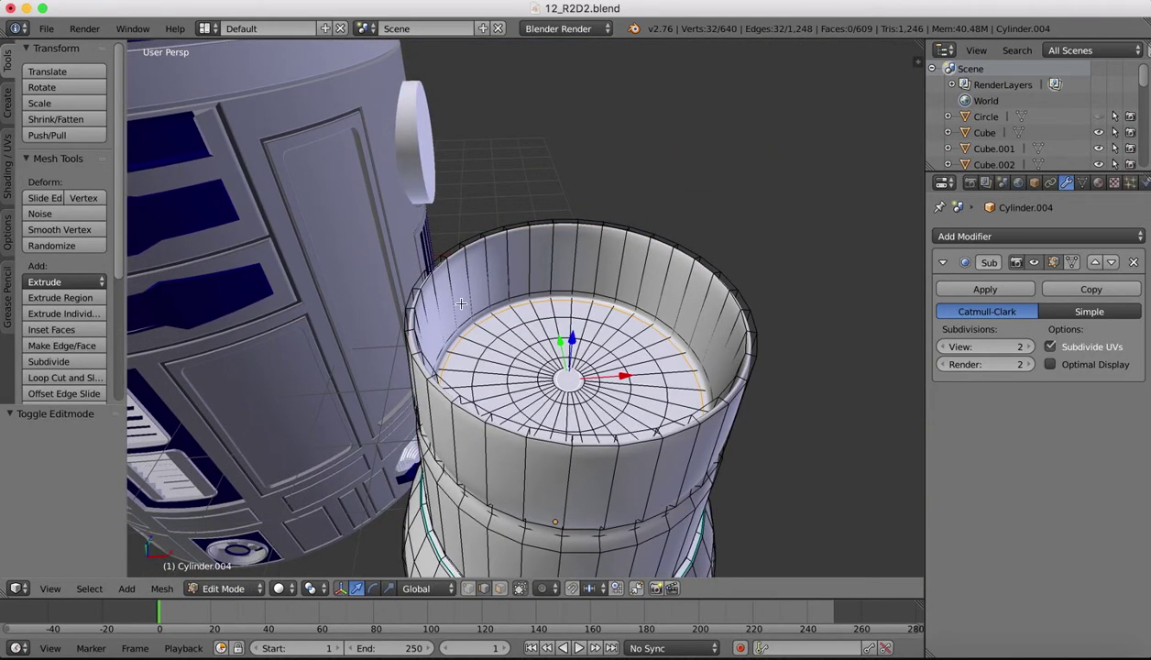
left_click(49, 378)
left_click(469, 431)
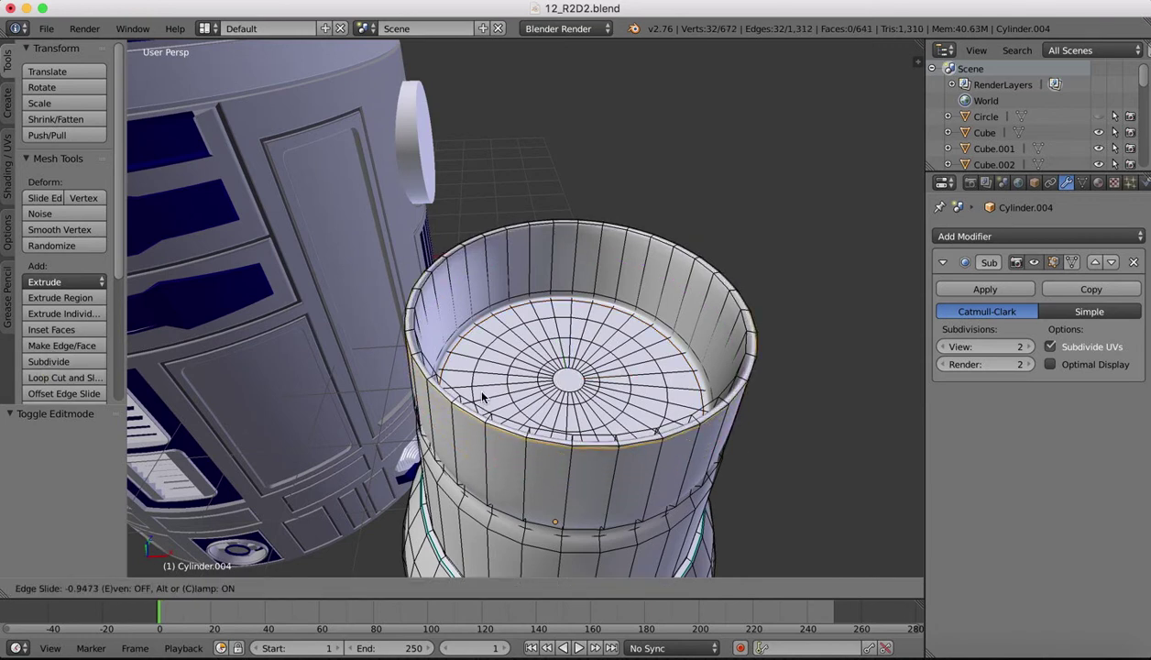
left_click(483, 396)
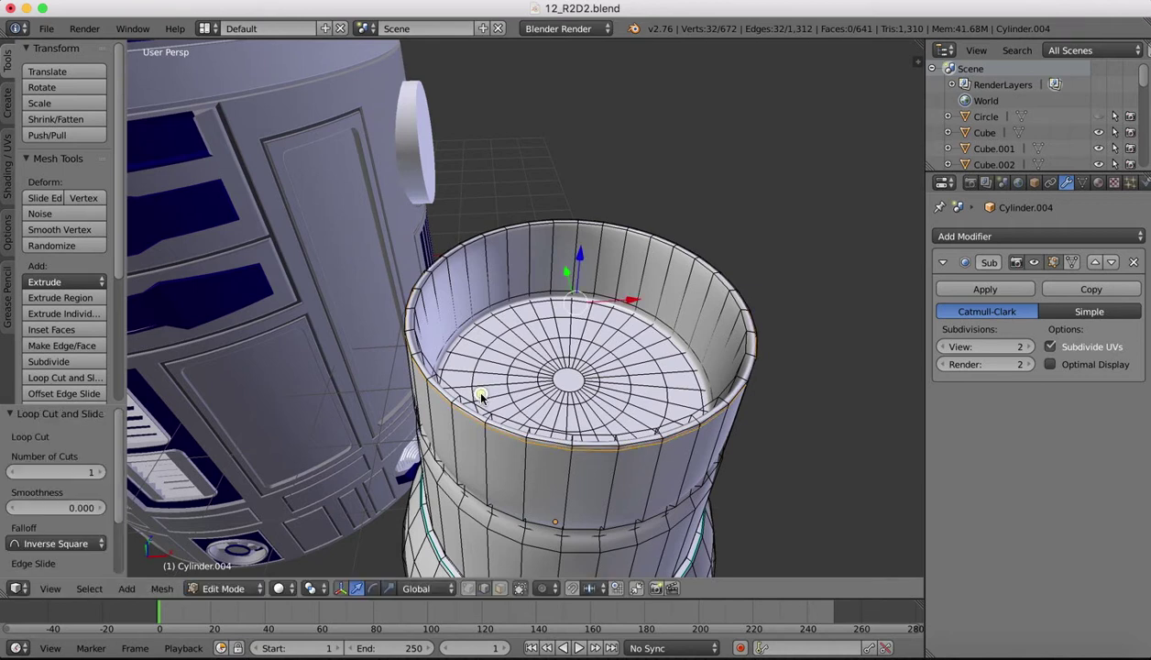
left_click(64, 378)
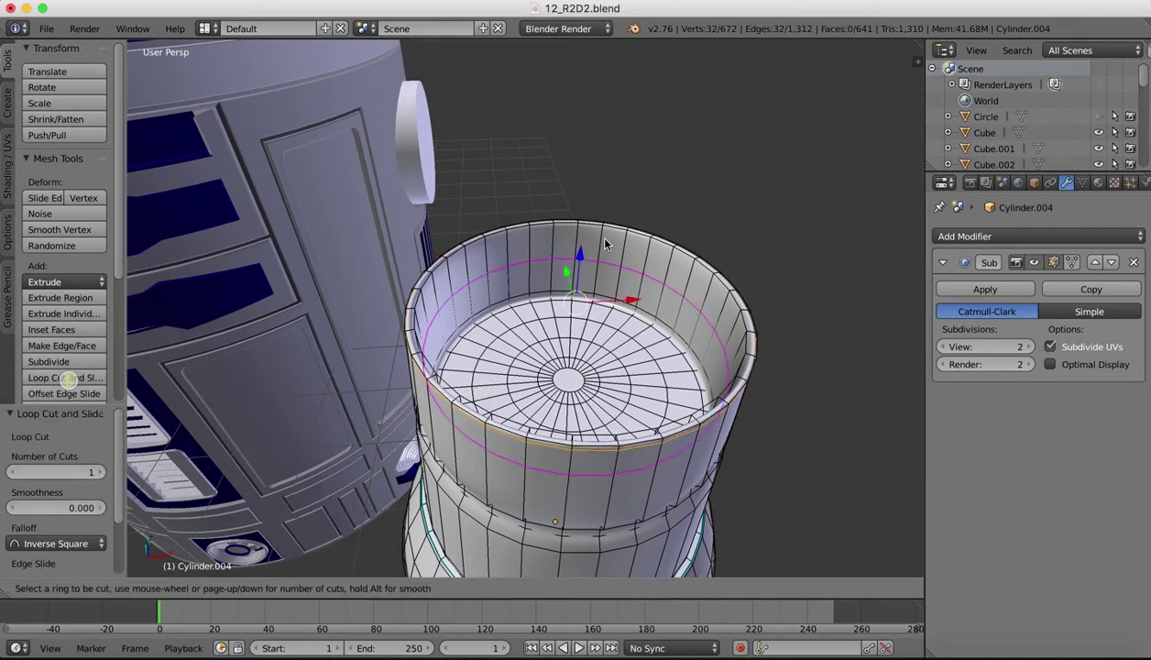
left_click(548, 242)
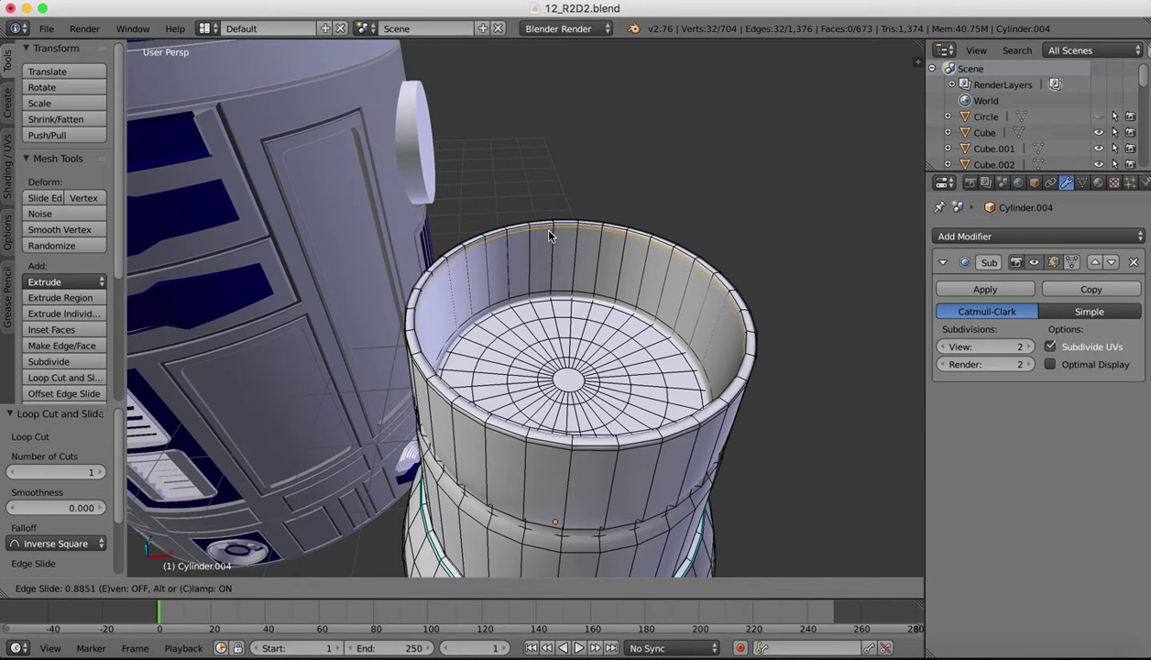
left_click(548, 230)
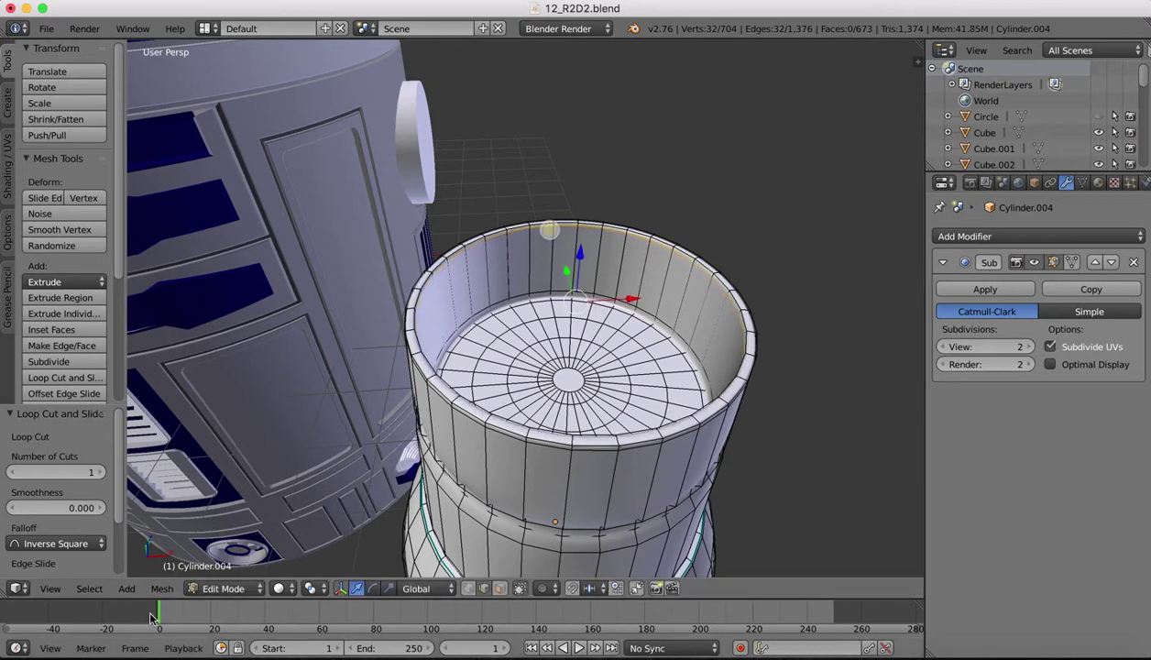
Return to Object Mode and inspect the finished cylinder part beside the R2-D2 body
left_click(225, 588)
left_click(233, 570)
scroll(603, 248, "down", 5)
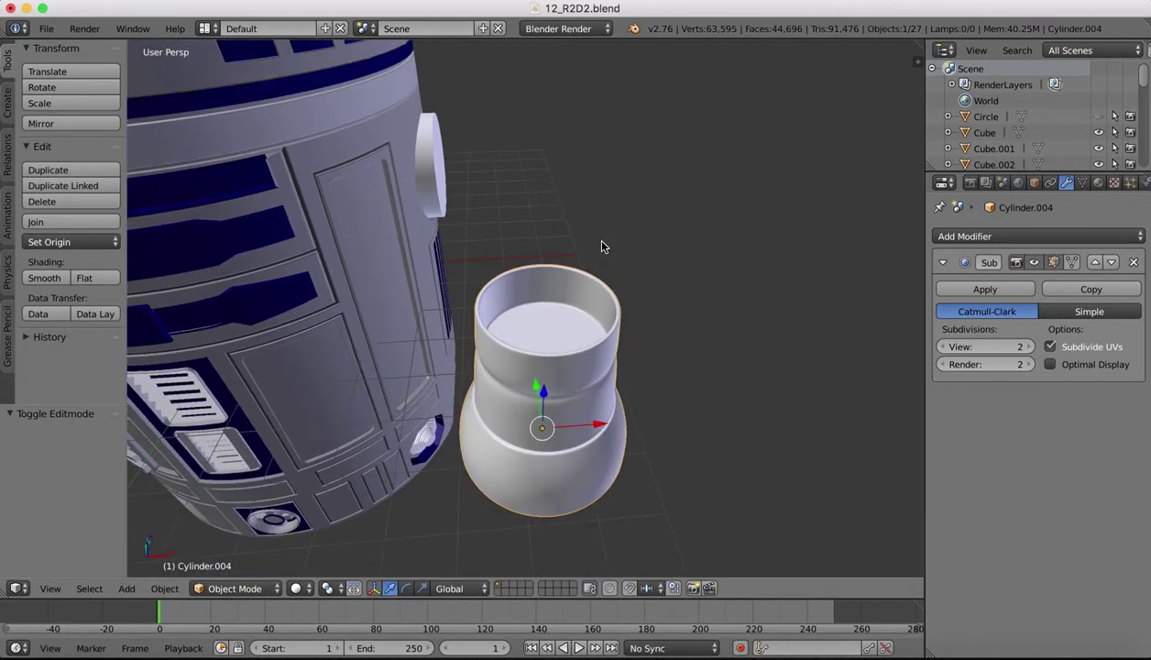
scroll(603, 248, "down", 8)
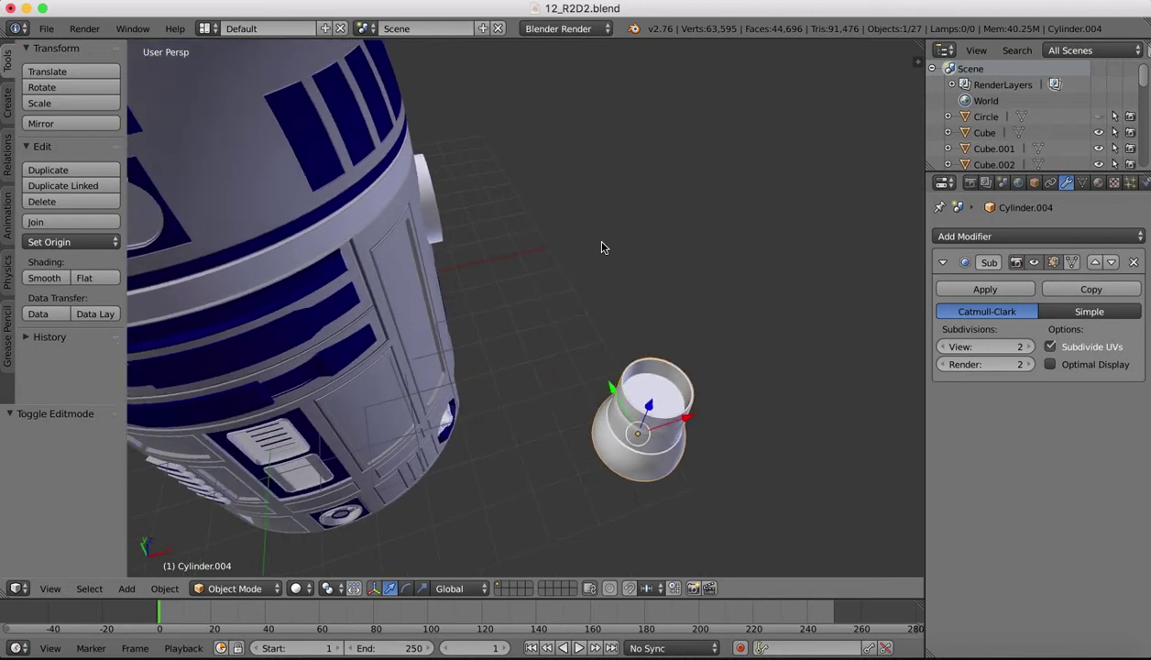
scroll(601, 253, "down", 2)
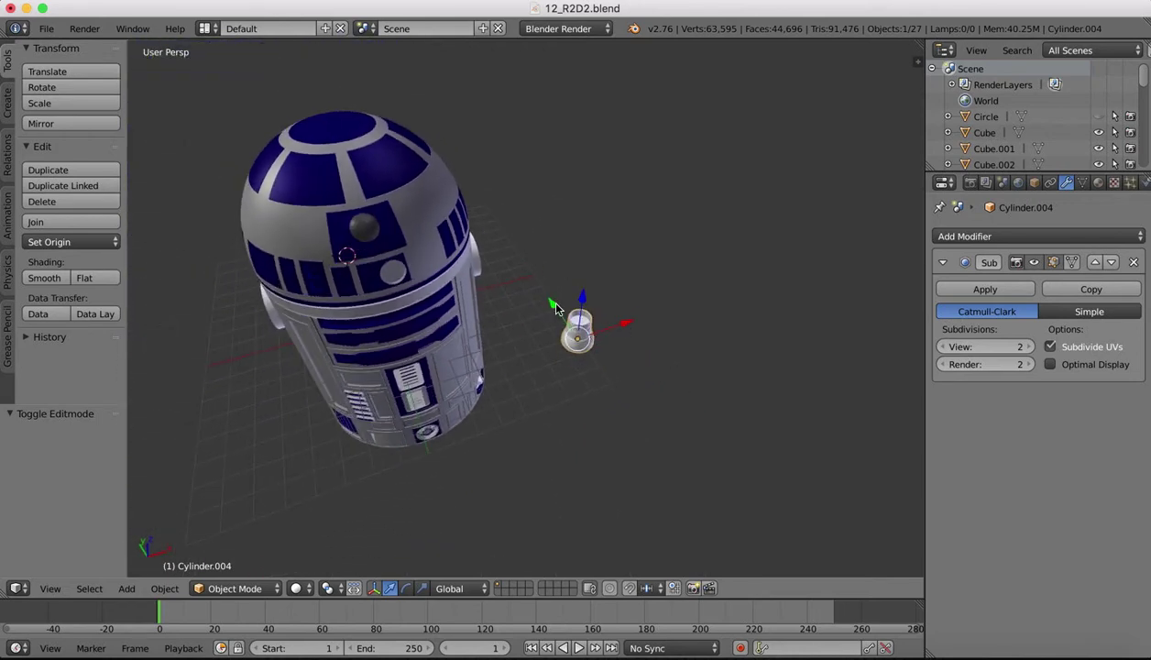
scroll(555, 304, "up", 2)
Duplicate the tapered cylinder, nudge the copy about 0.15 along X, and duplicate that copy about 1.85 further along X to form a row
key("shift+d")
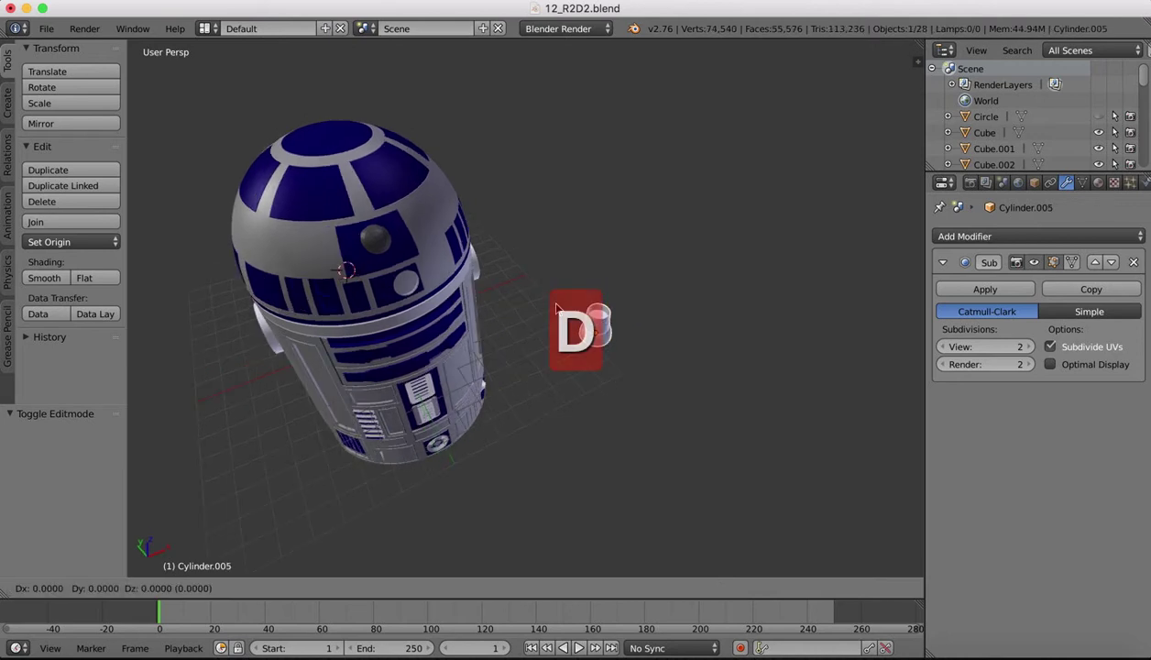
left_click(611, 287)
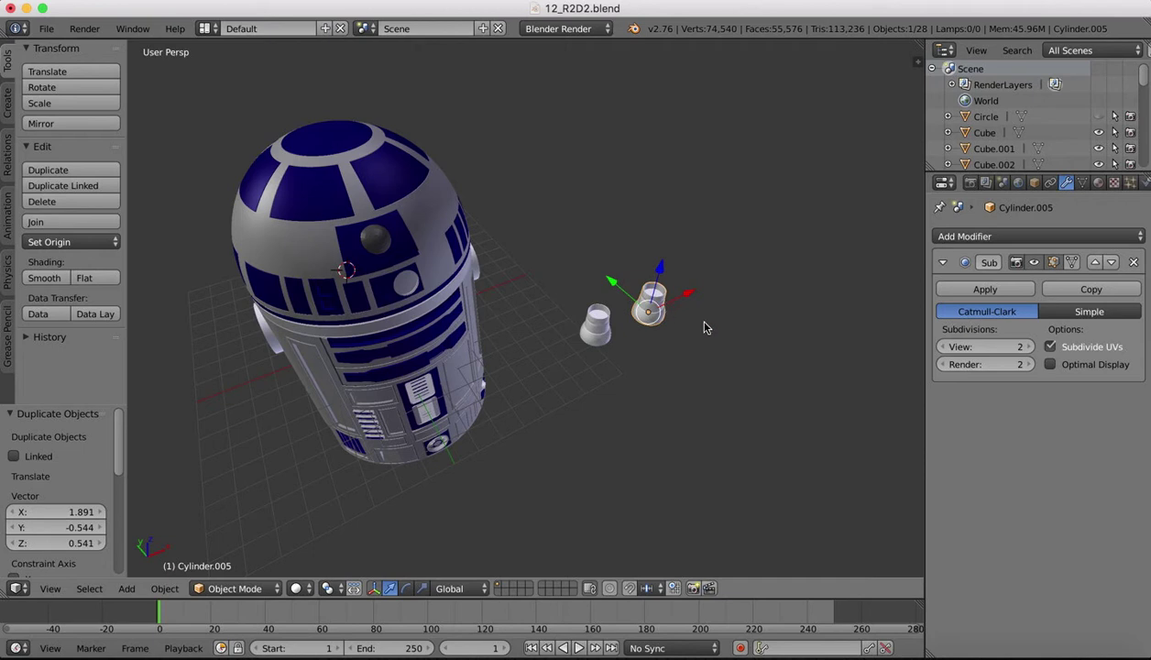
left_click_drag(689, 296, 694, 301)
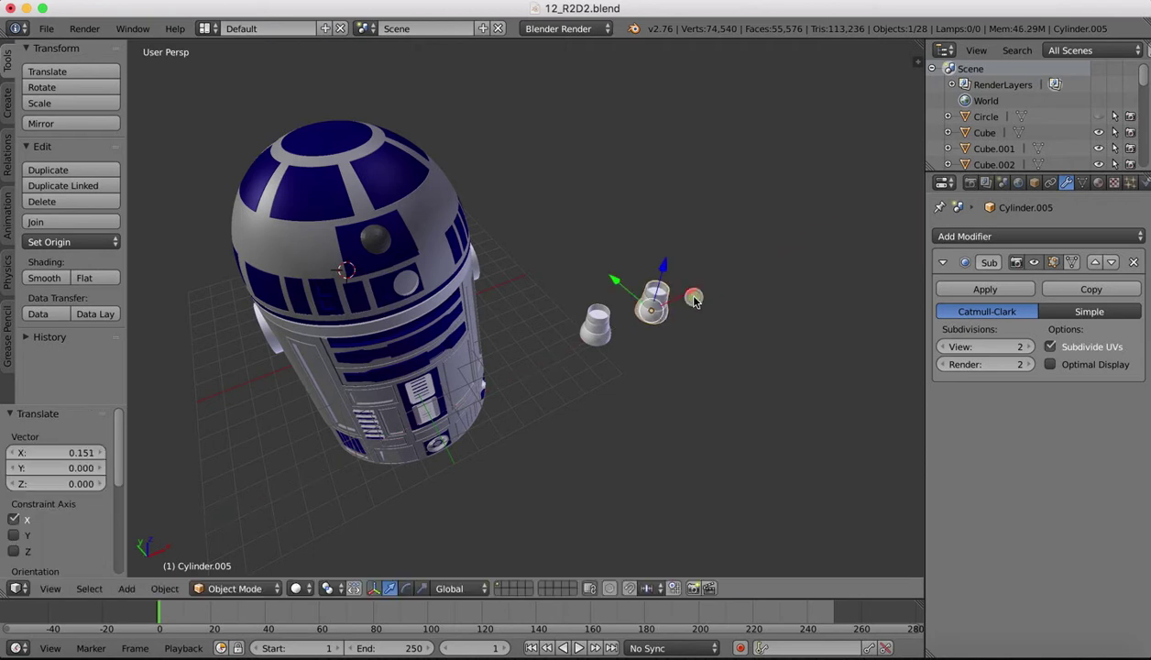
key("Tab")
key("Tab")
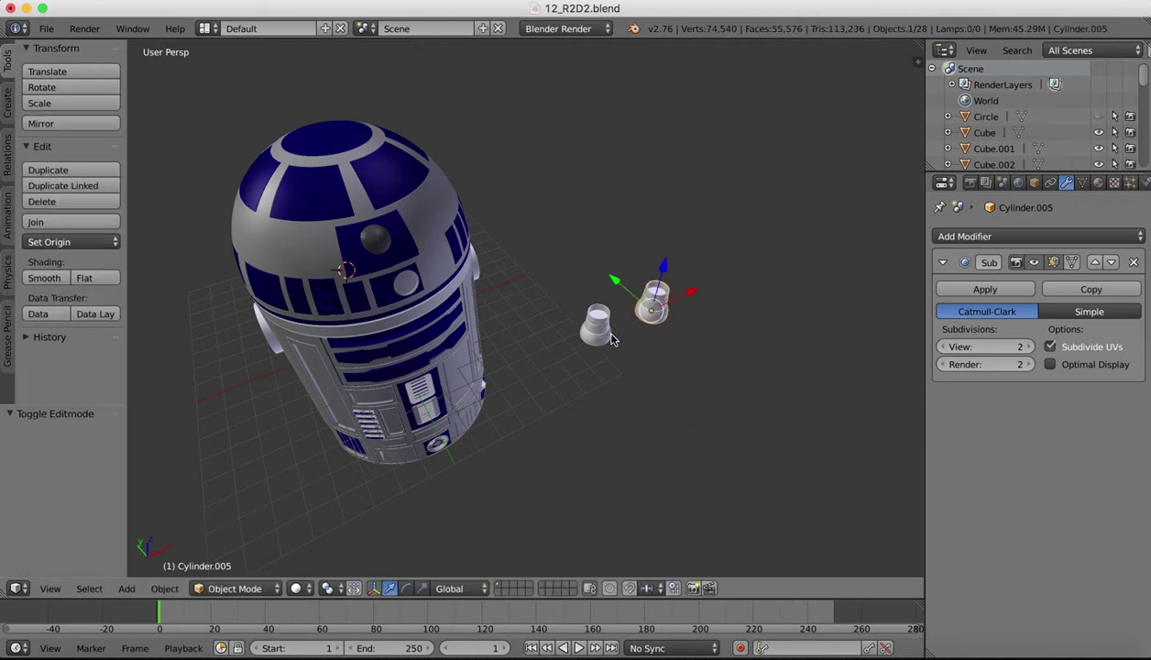
key("shift+d")
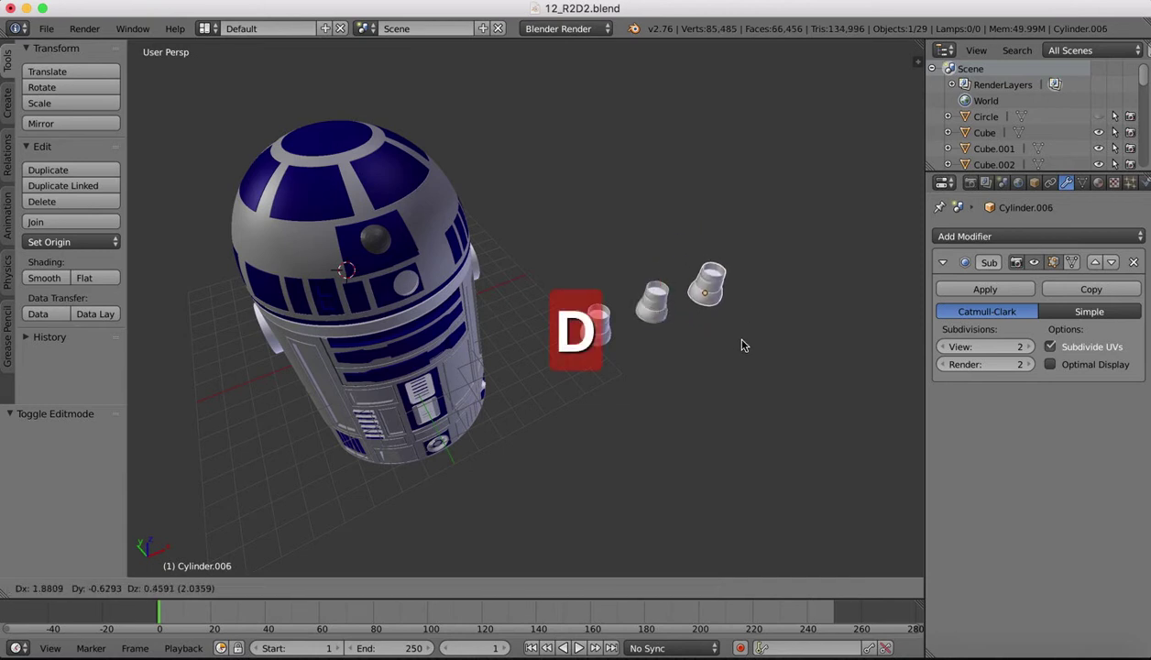
left_click(740, 340)
middle_click_drag(696, 352, 706, 359)
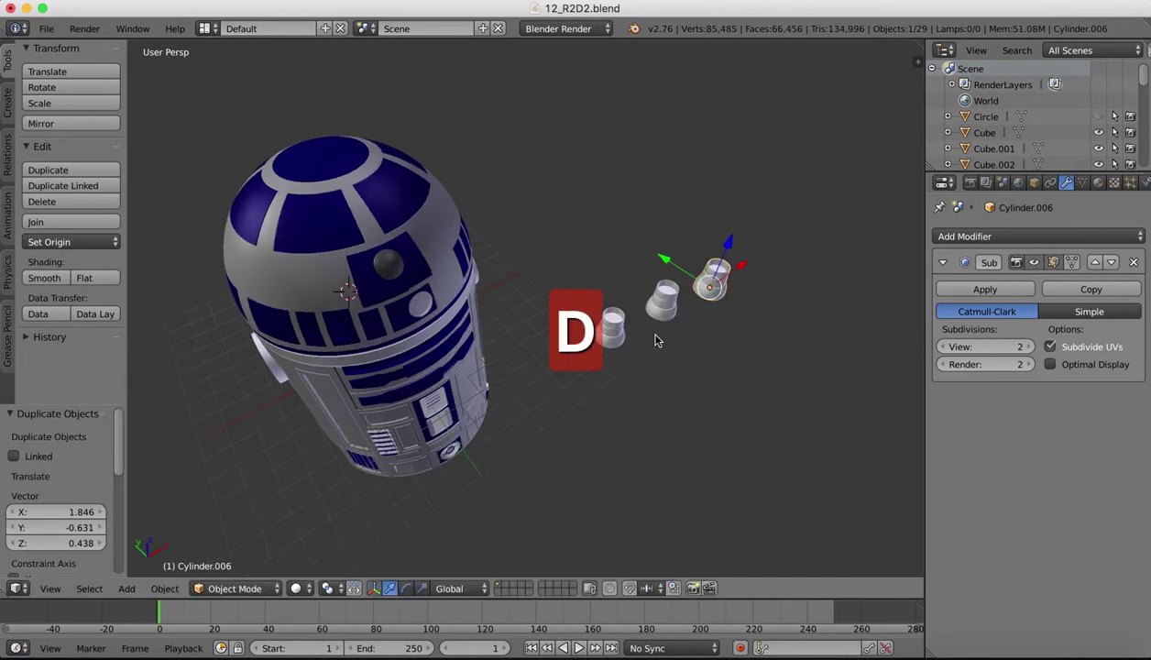
Select the original cylinder part and, in Top view, move it along X and Y to the dome's lower-right edge
right_click(614, 338)
left_click(50, 588)
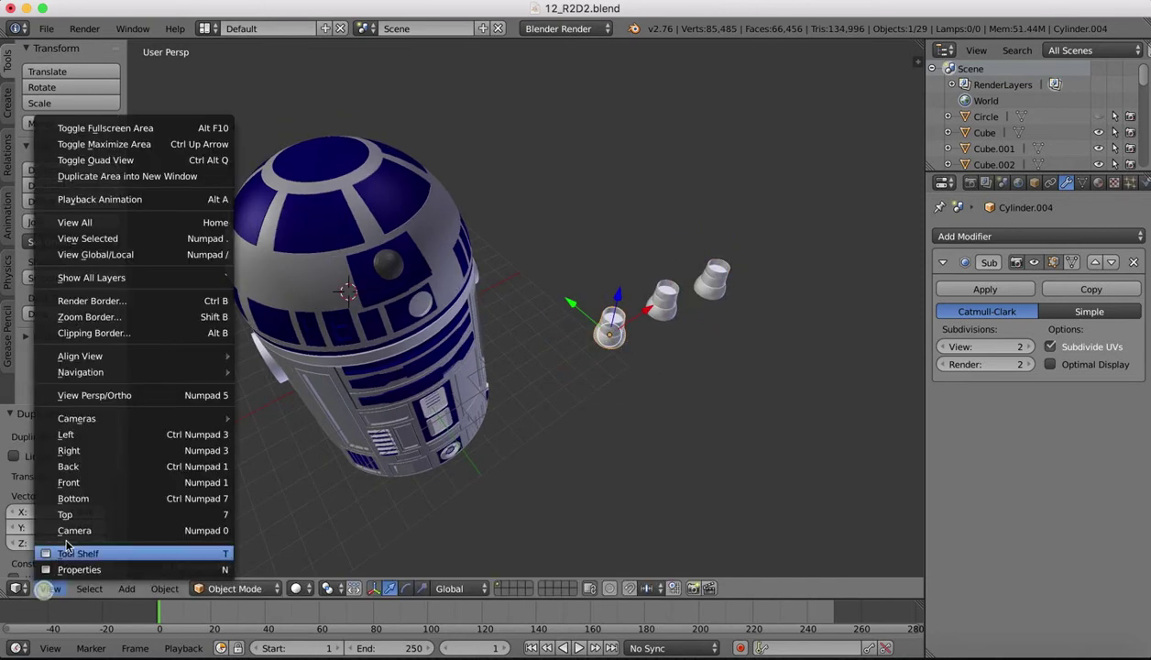
left_click(66, 511)
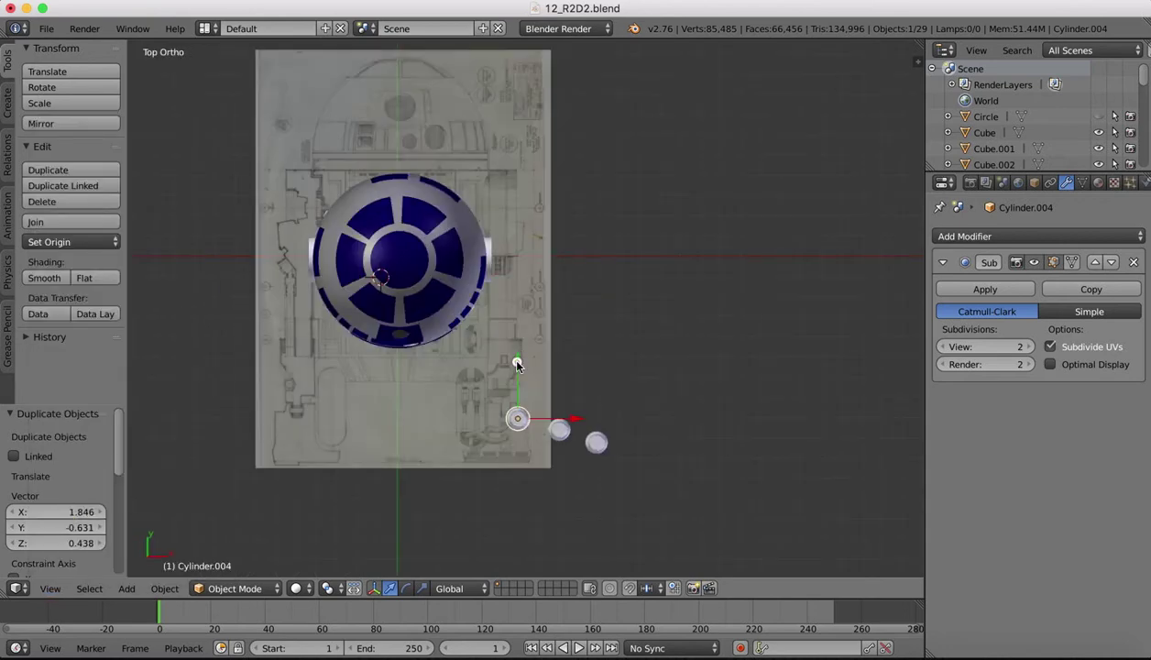
left_click_drag(518, 365, 505, 297)
left_click_drag(574, 357, 495, 354)
left_click_drag(436, 306, 441, 302)
Rotate the part 90° about the X axis, then about 21° about the Z axis so it points outward from the dome
key("r")
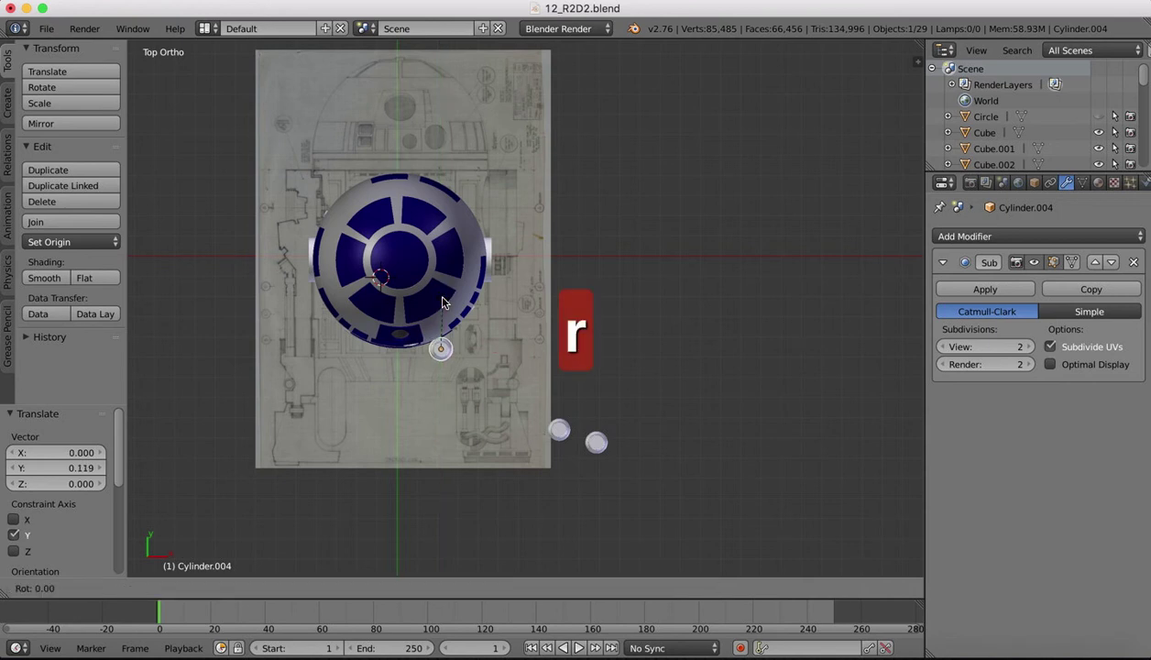
key("z")
key("x")
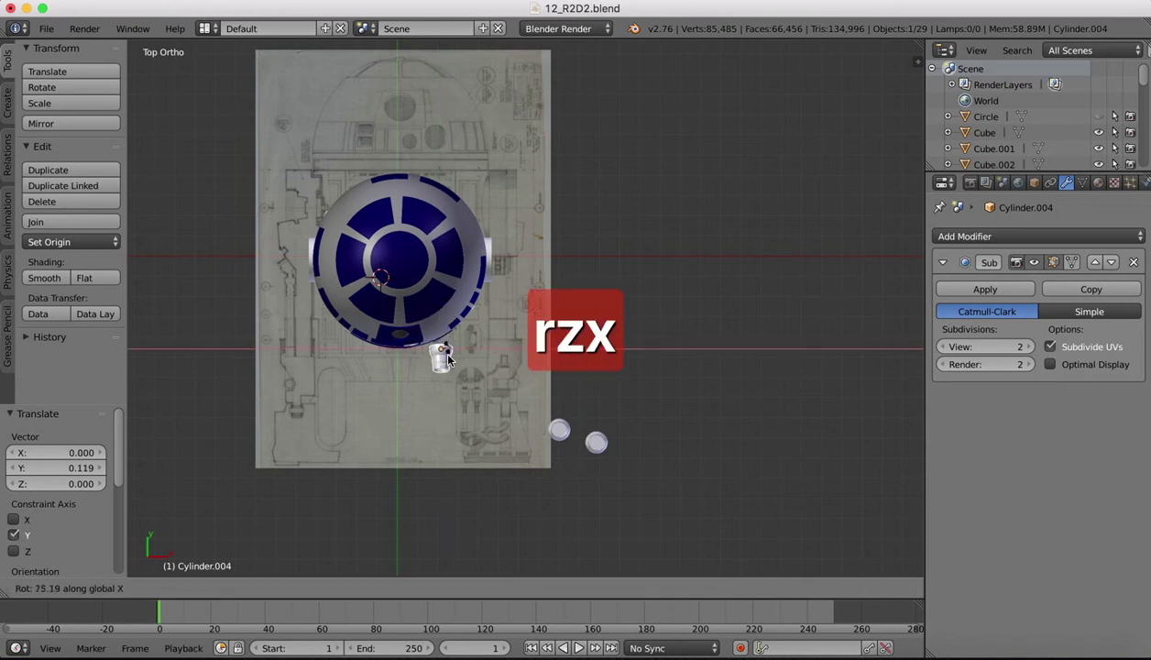
type("90")
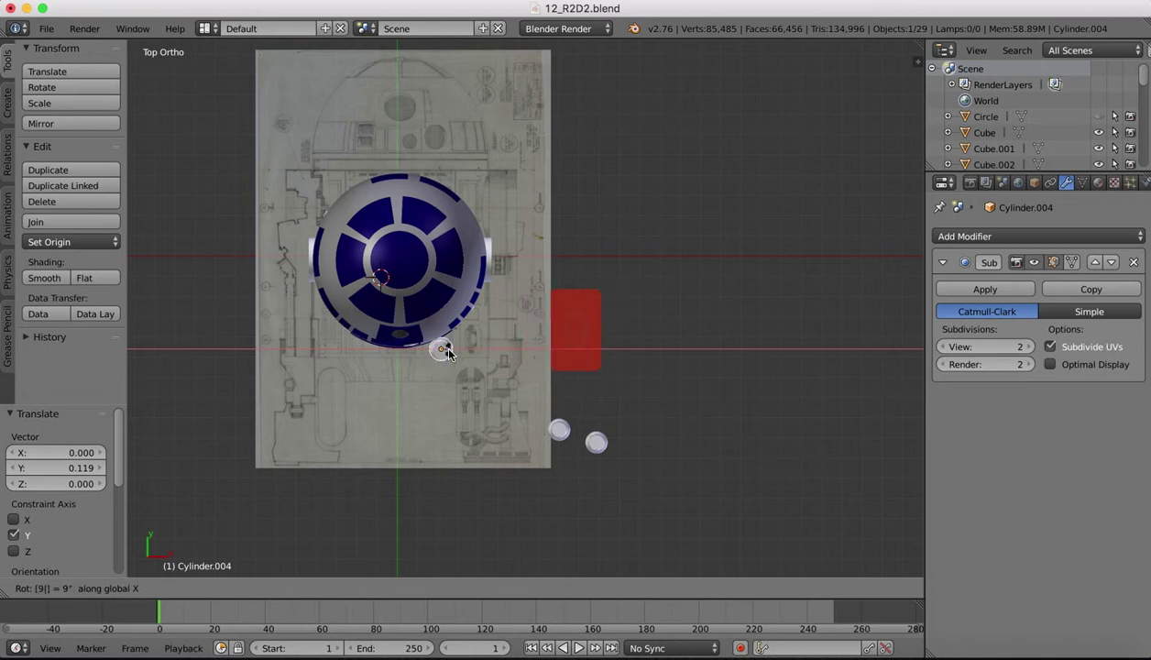
key("Return")
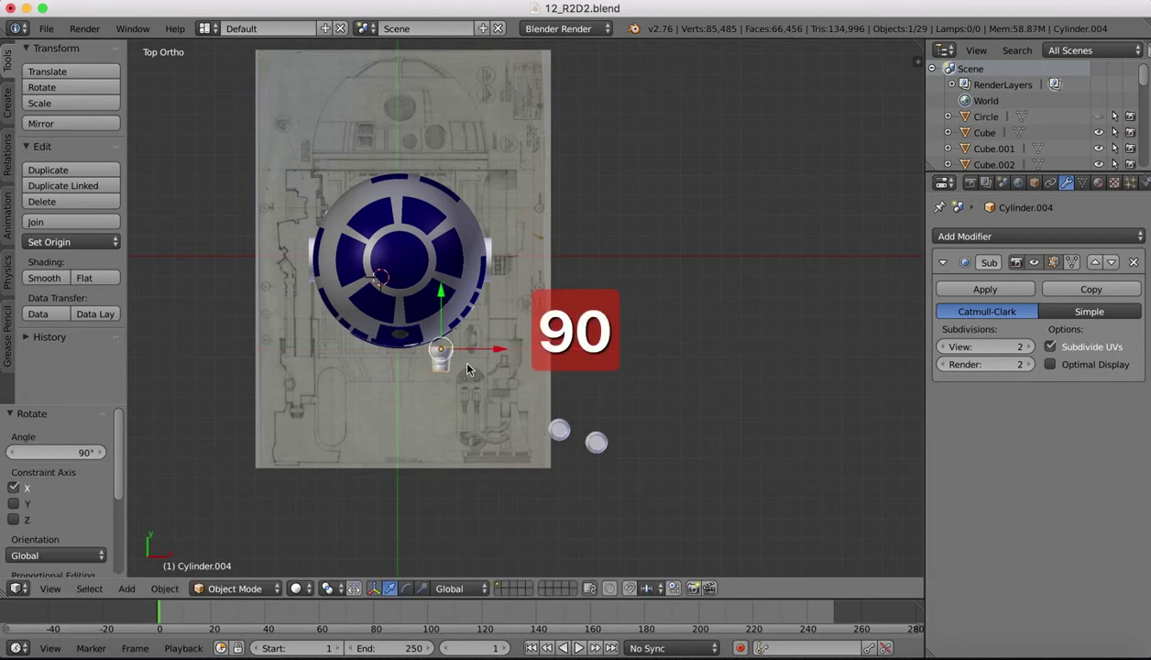
key("r")
key("z")
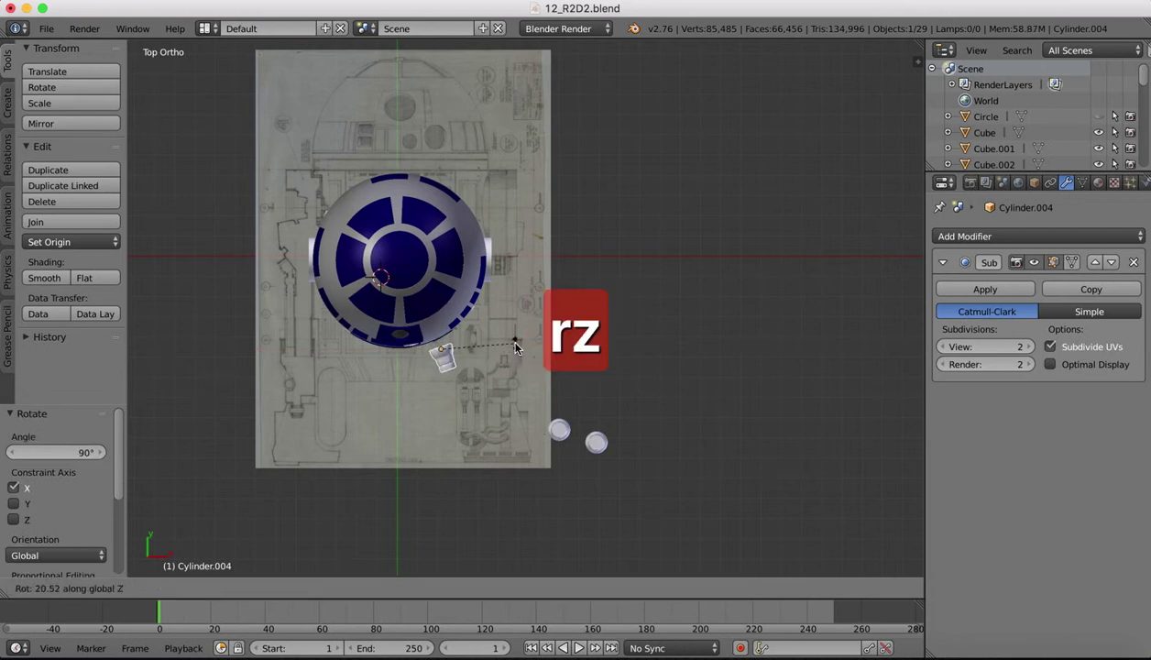
left_click(515, 345)
Raise the part along the Z axis by about 2.04 to the height of the dome's lower band
mouse_move(515, 345)
middle_mouse_down()
mouse_move(513, 303)
mouse_move(550, 266)
mouse_move(515, 328)
middle_mouse_up()
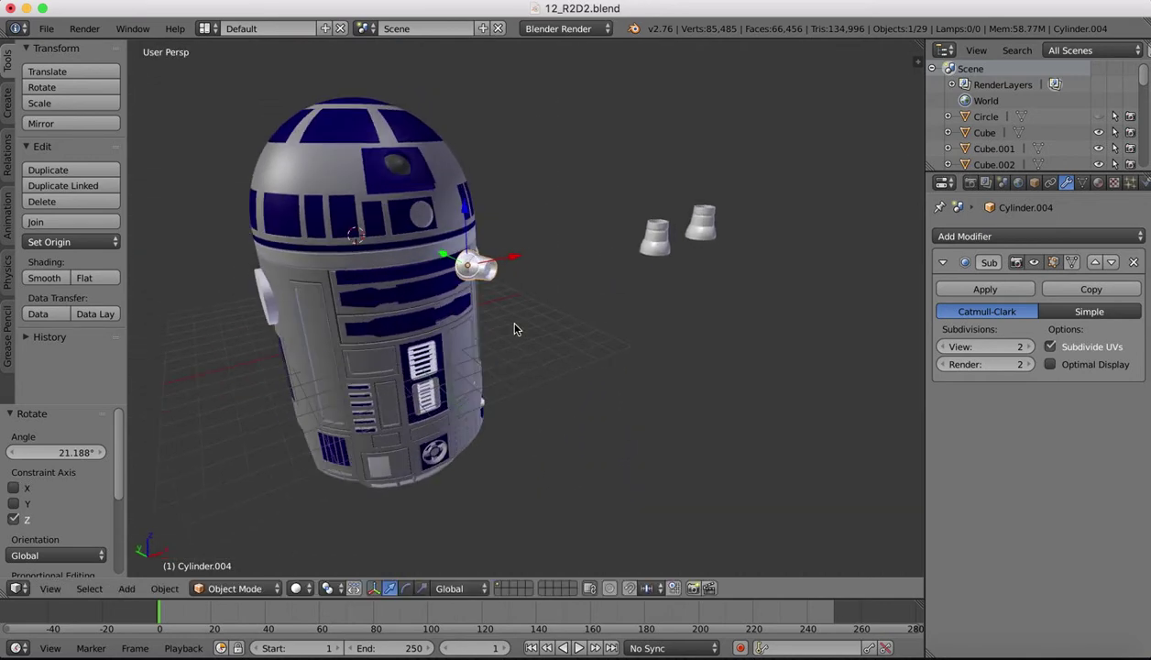
key("g")
key("z")
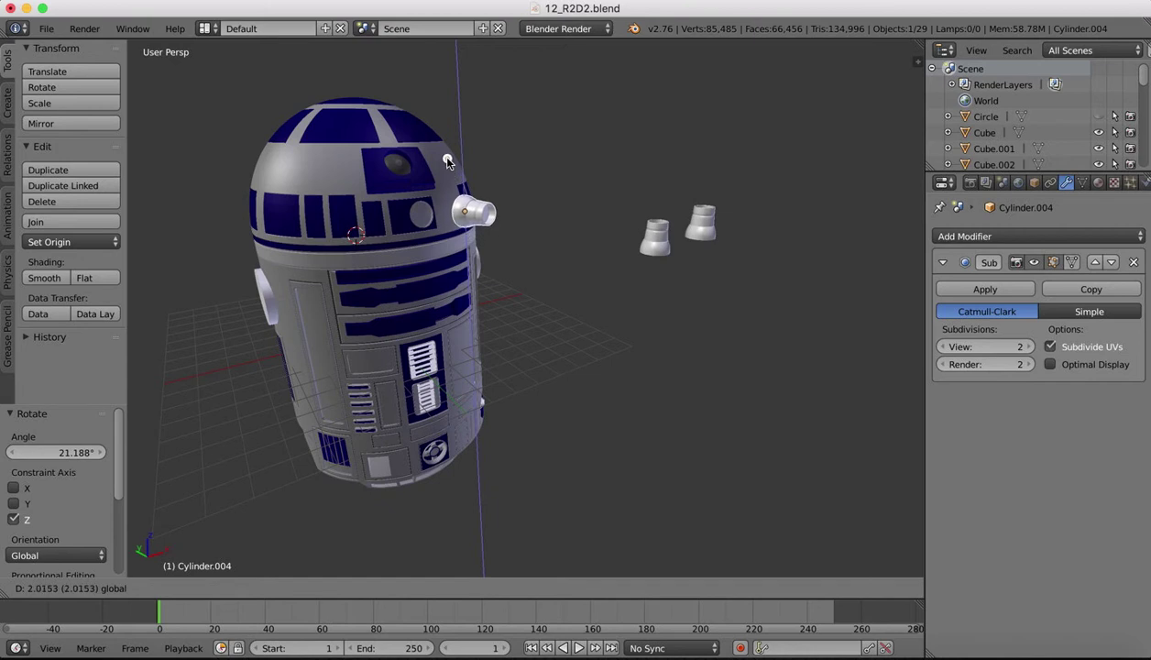
left_click(437, 154)
middle_click_drag(437, 154, 447, 164)
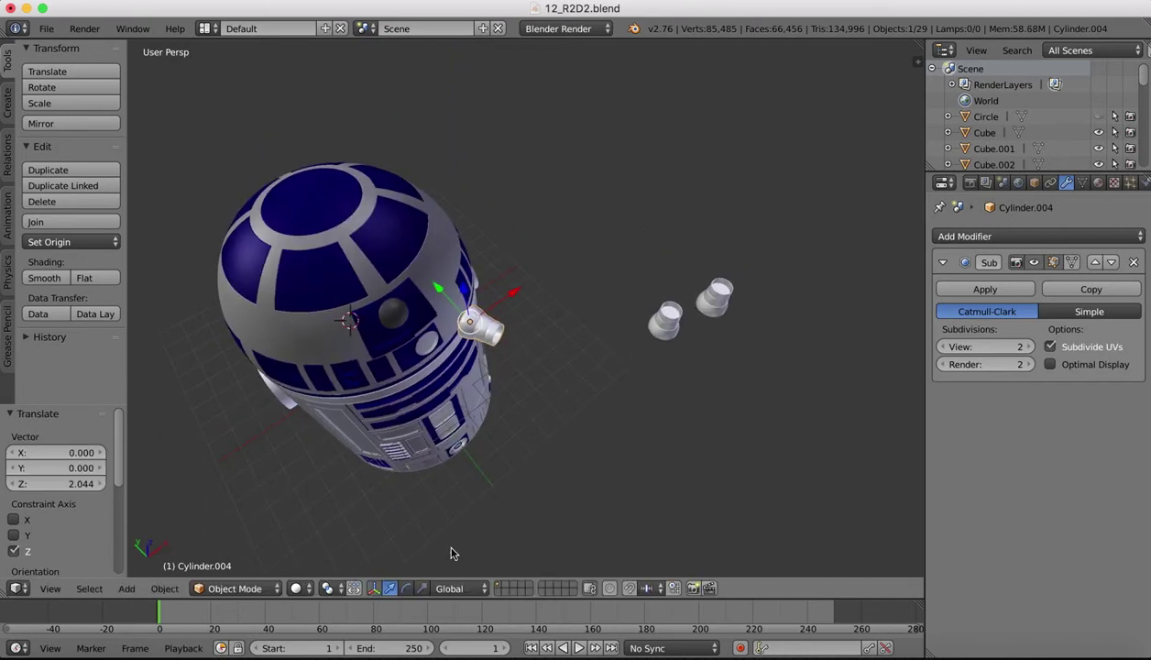
Set the transform orientation to Normal and push the part along its own Z axis into the dome's surface
left_click(449, 587)
left_click(458, 532)
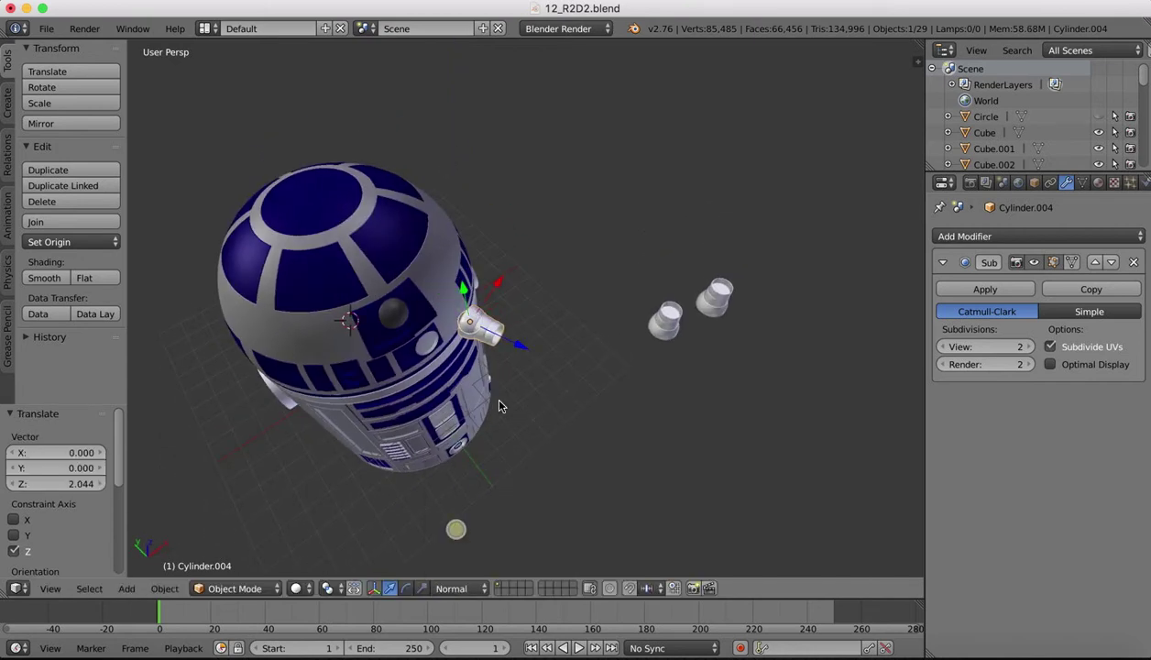
left_click_drag(518, 347, 485, 328)
middle_click_drag(486, 328, 390, 186)
scroll(390, 186, "up", 3)
scroll(390, 186, "up", 5)
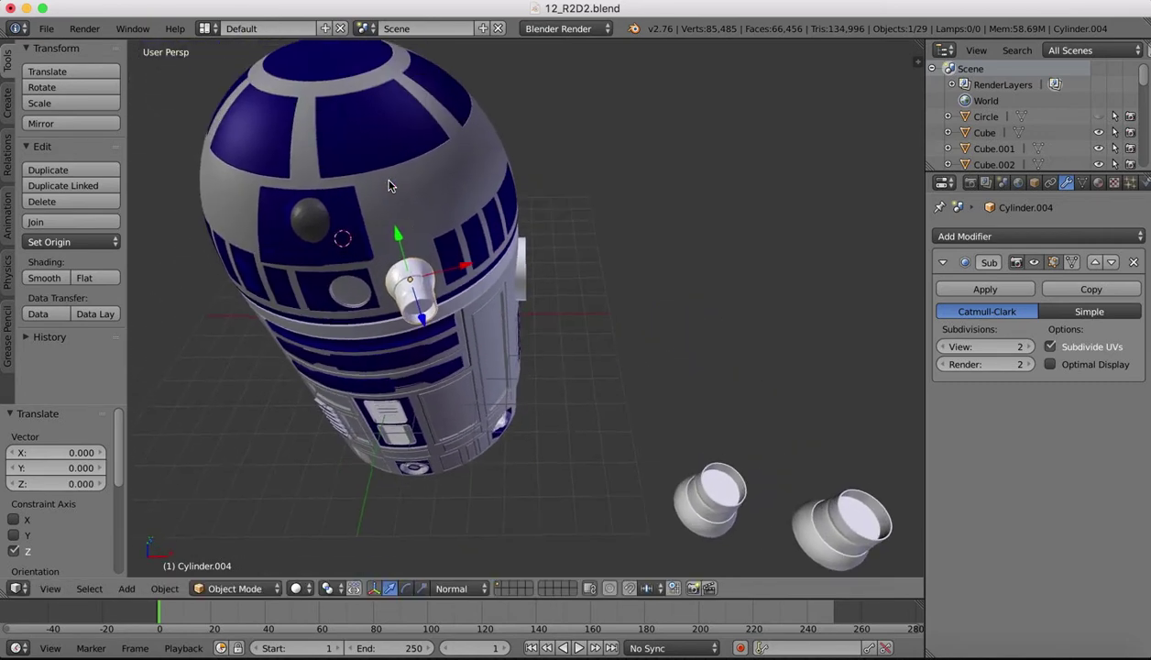
In Top view, fine-tune the placed projector's rotation about the Z axis by about 3°, 2.1° and -0.5° so it points outward from the dome
scroll(382, 258, "up", 2)
scroll(383, 259, "down", 5)
scroll(382, 258, "down", 2)
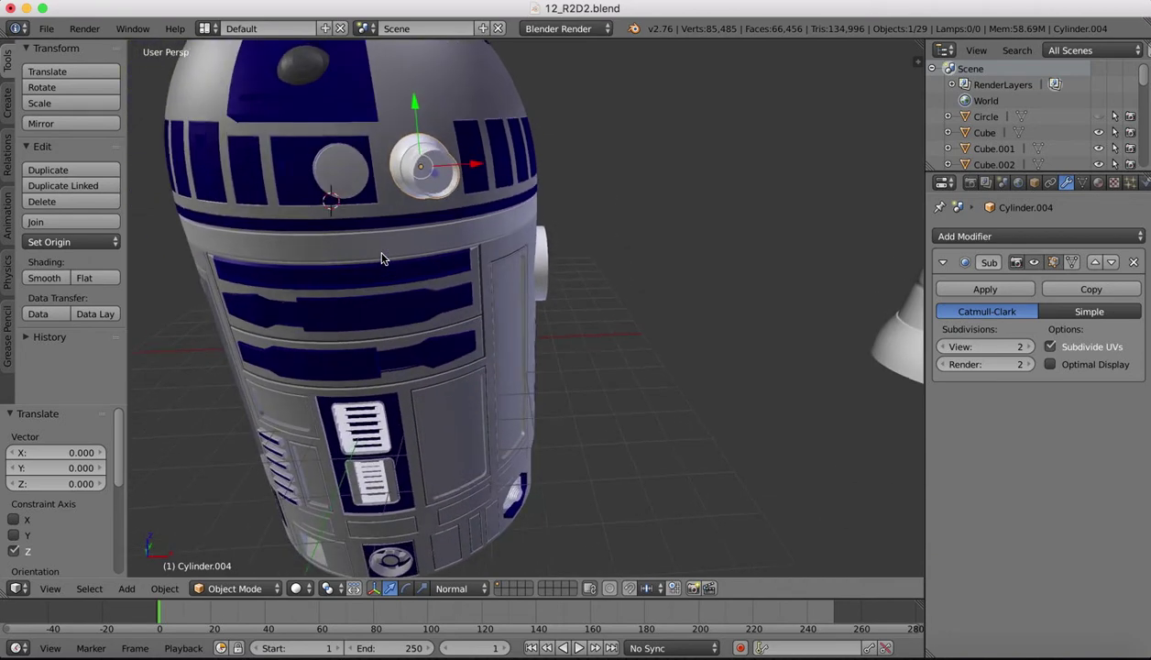
scroll(382, 257, "up", 5)
scroll(401, 191, "up", 3)
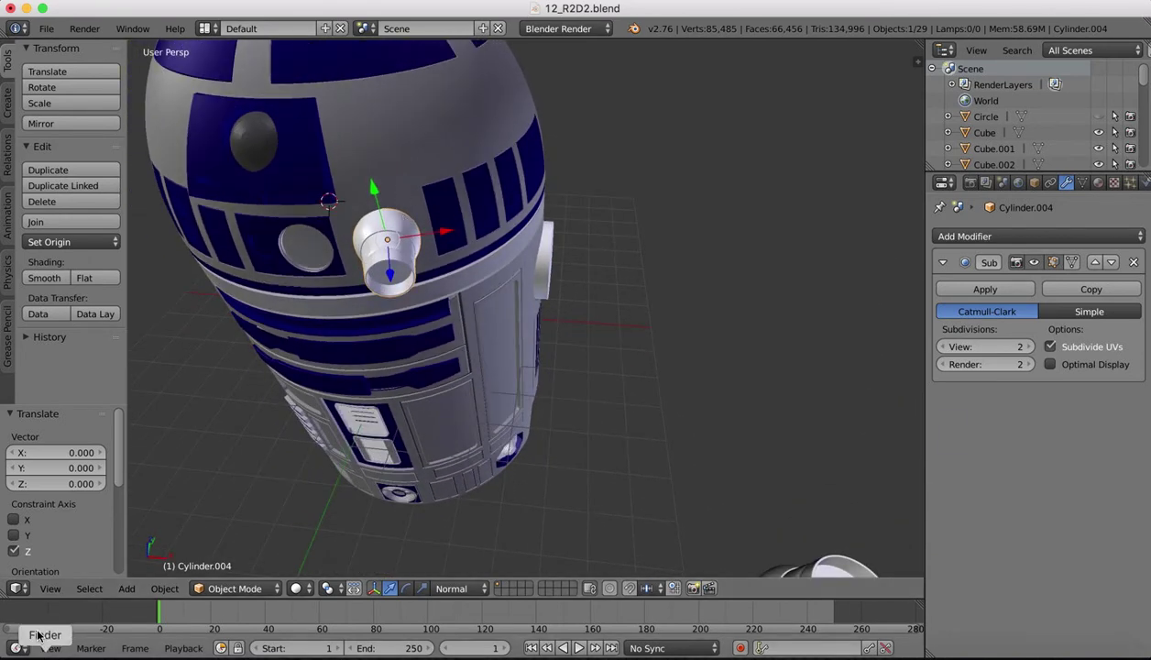
left_click(47, 588)
left_click(73, 514)
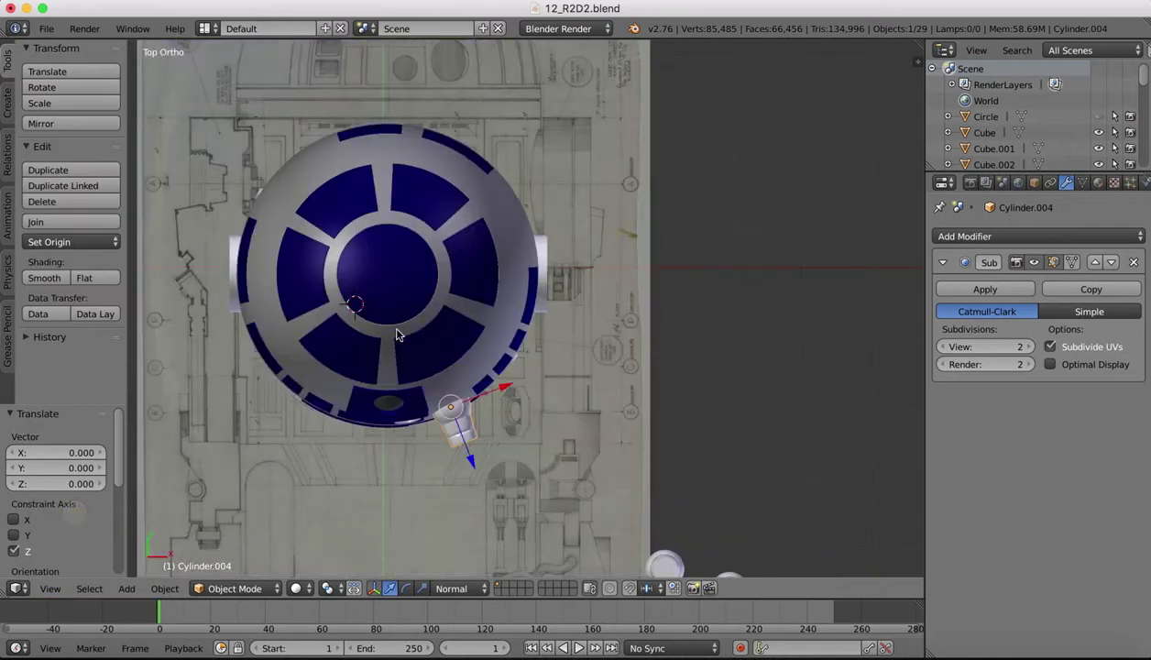
scroll(434, 447, "up", 2)
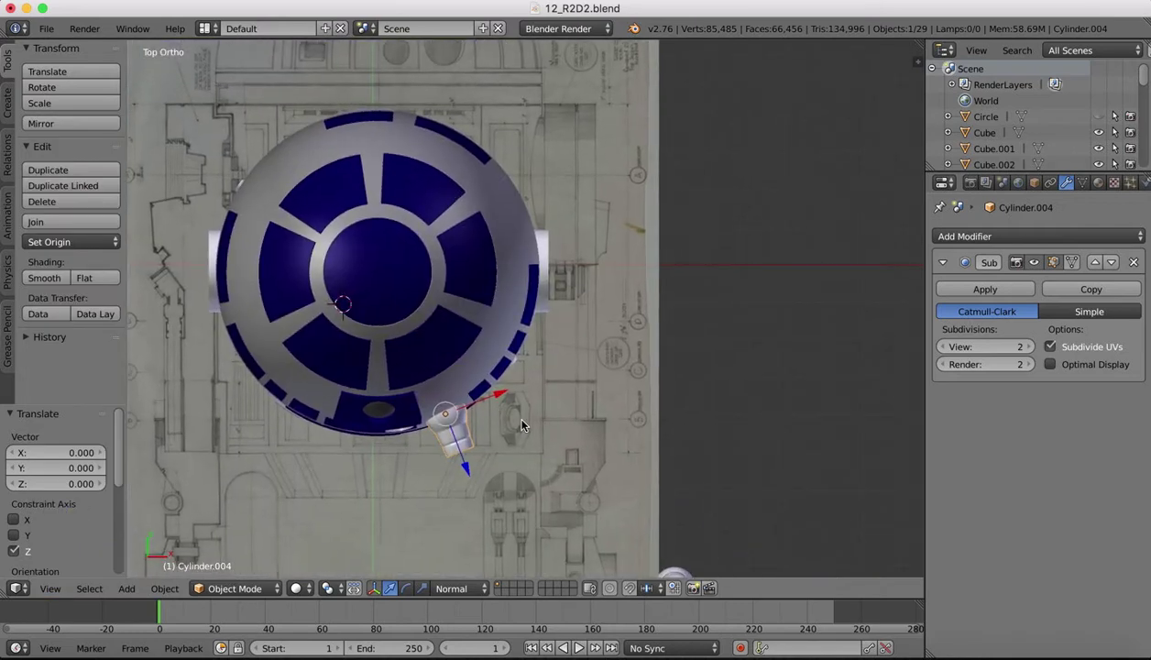
key("r")
key("z")
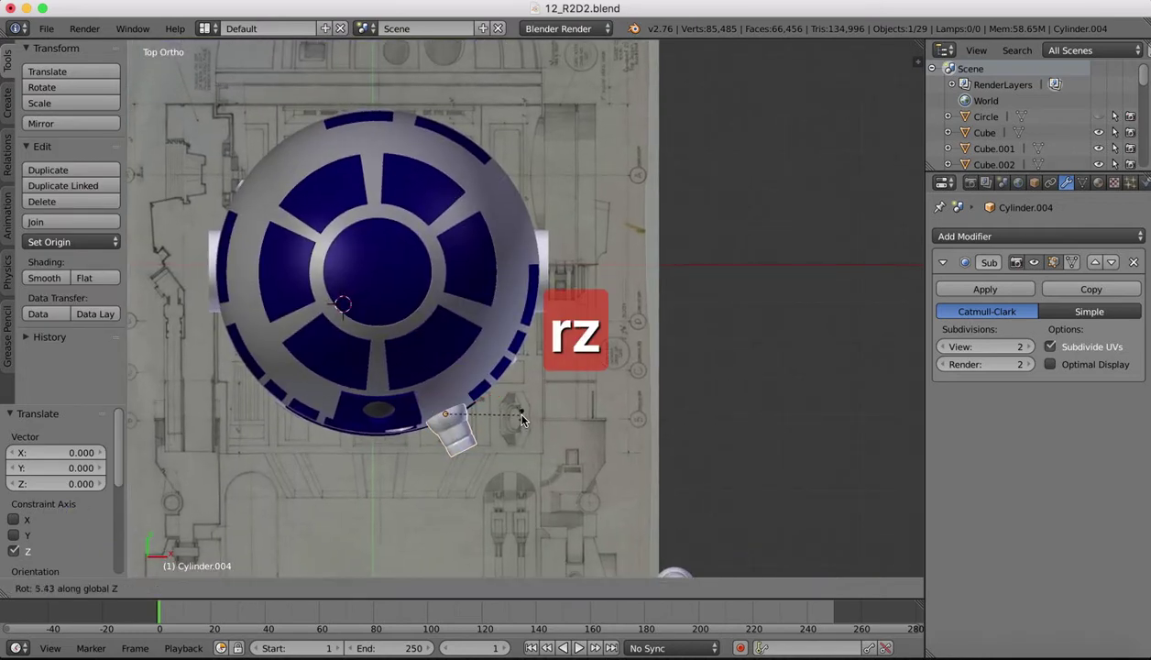
left_click(519, 421)
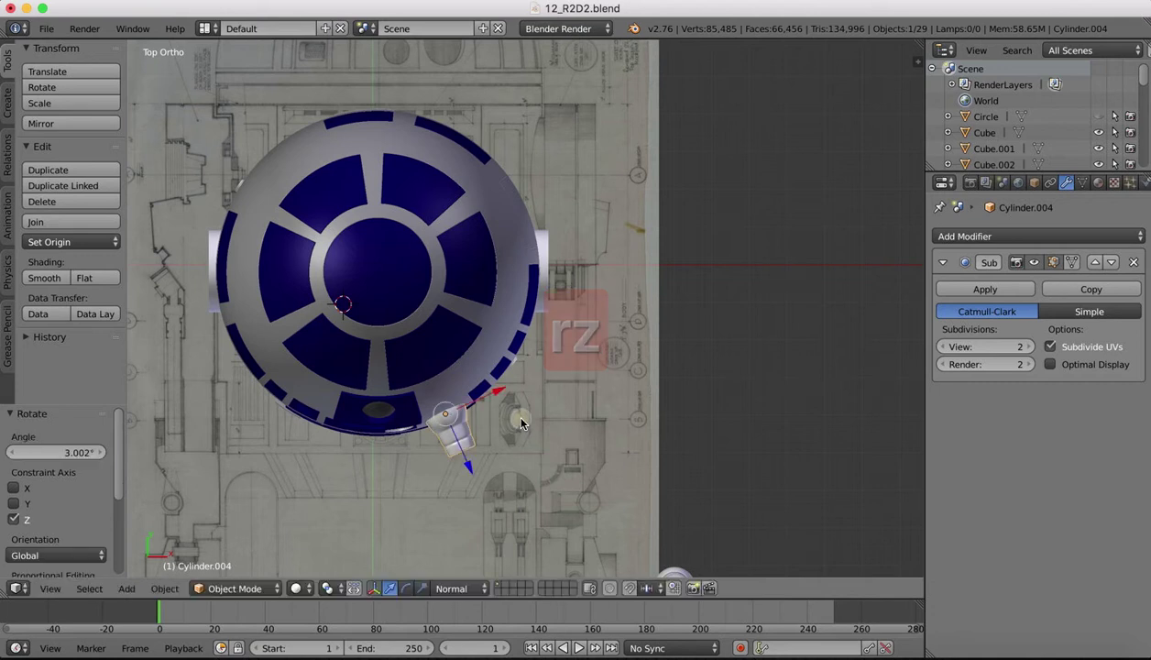
key("r")
key("z")
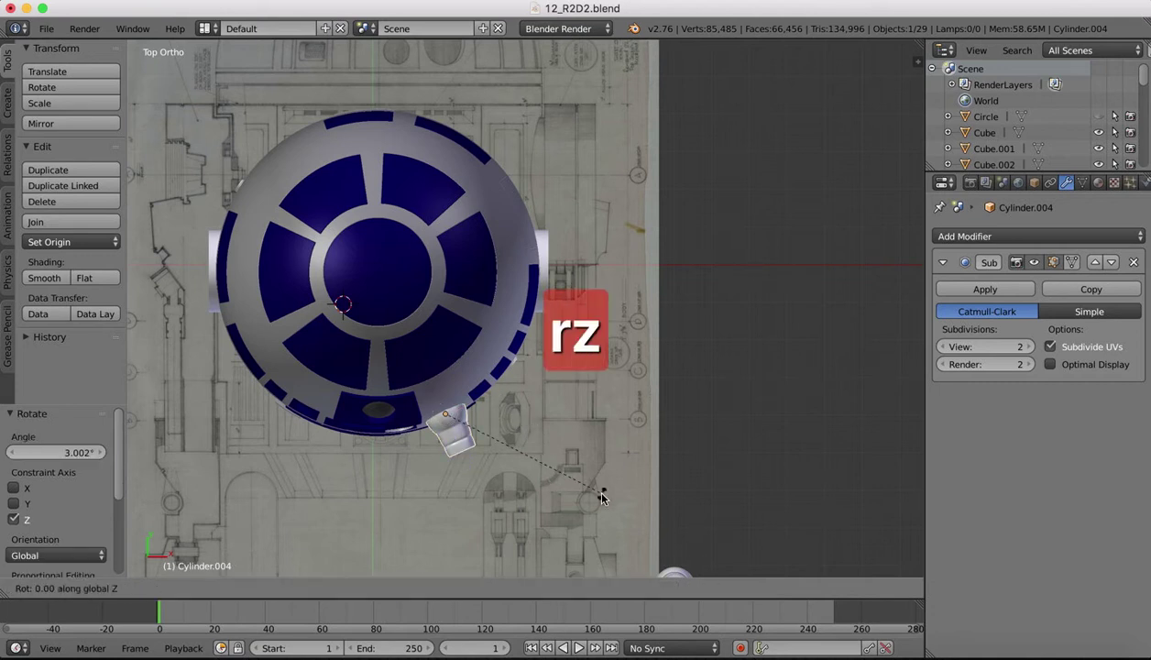
left_click(605, 491)
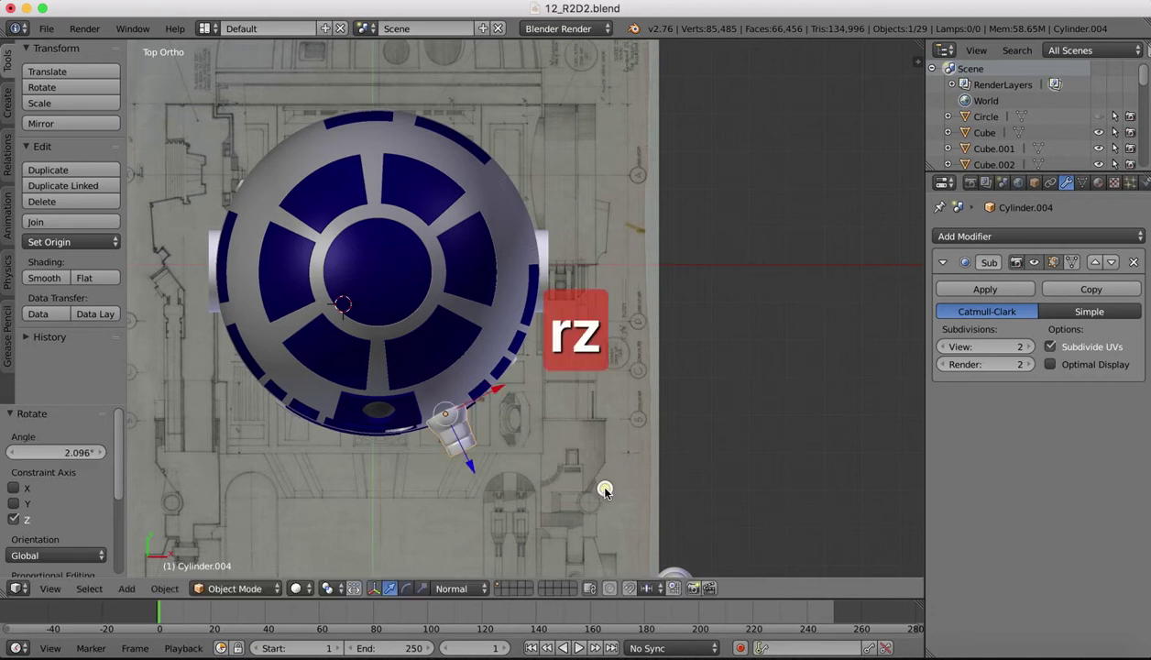
key("r")
key("z")
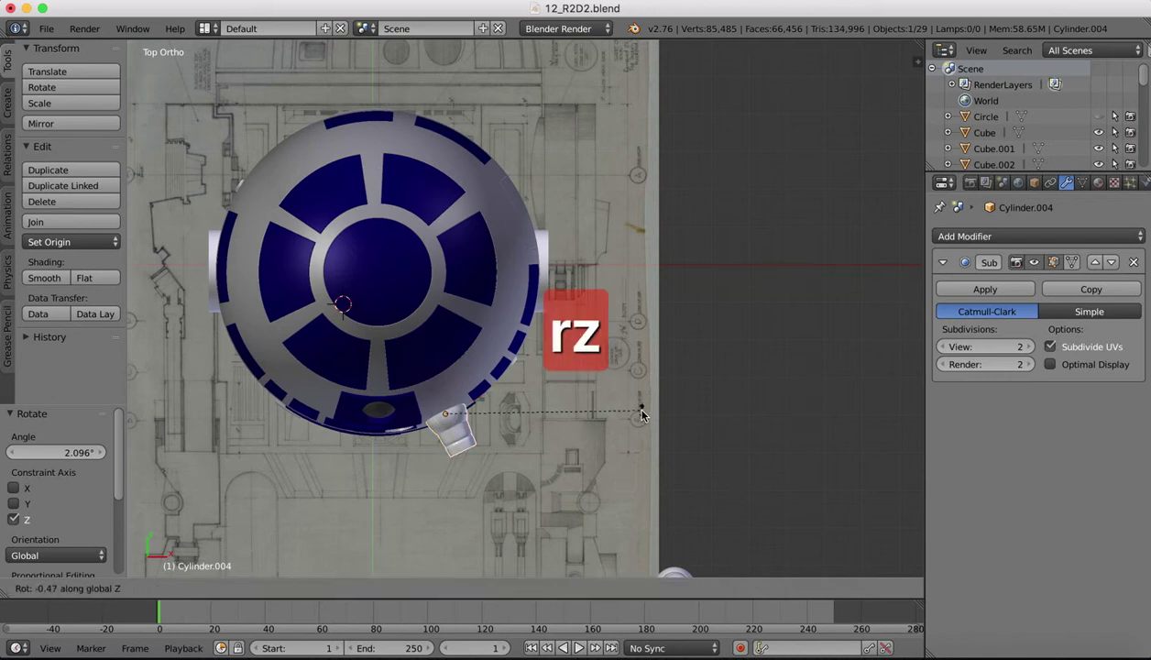
left_click(641, 411)
Compare the projector's length and placement on the dome with the R2-D2 reference images in Preview, then return to Blender
scroll(560, 324, "down", 10)
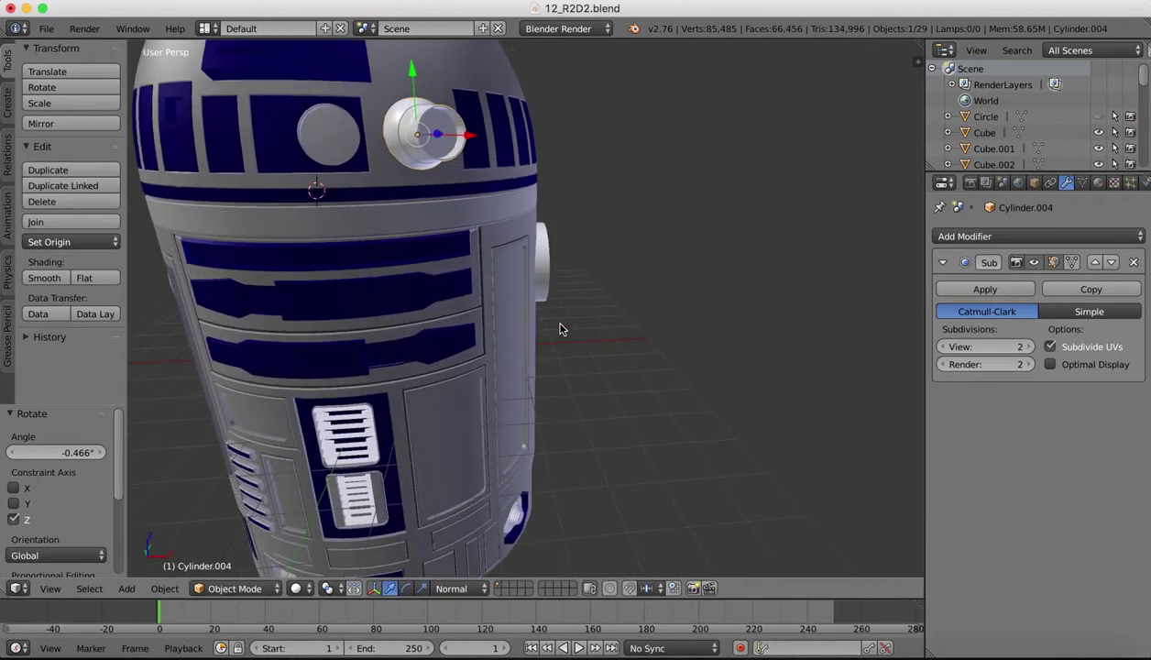
scroll(562, 329, "down", 5)
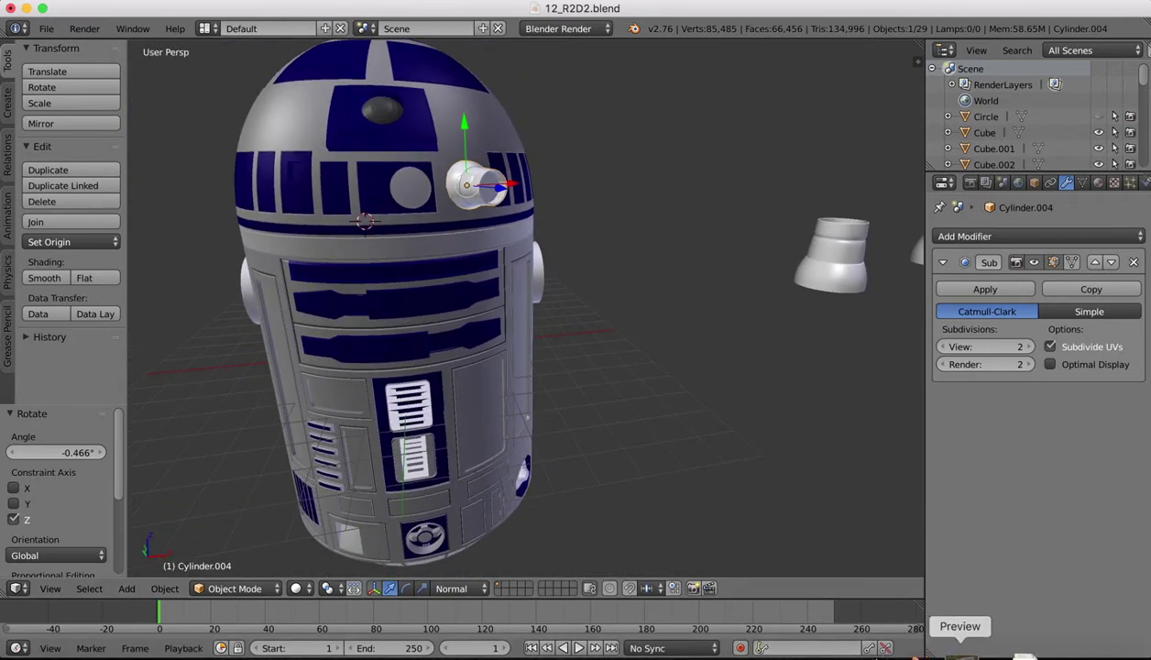
left_click(959, 655)
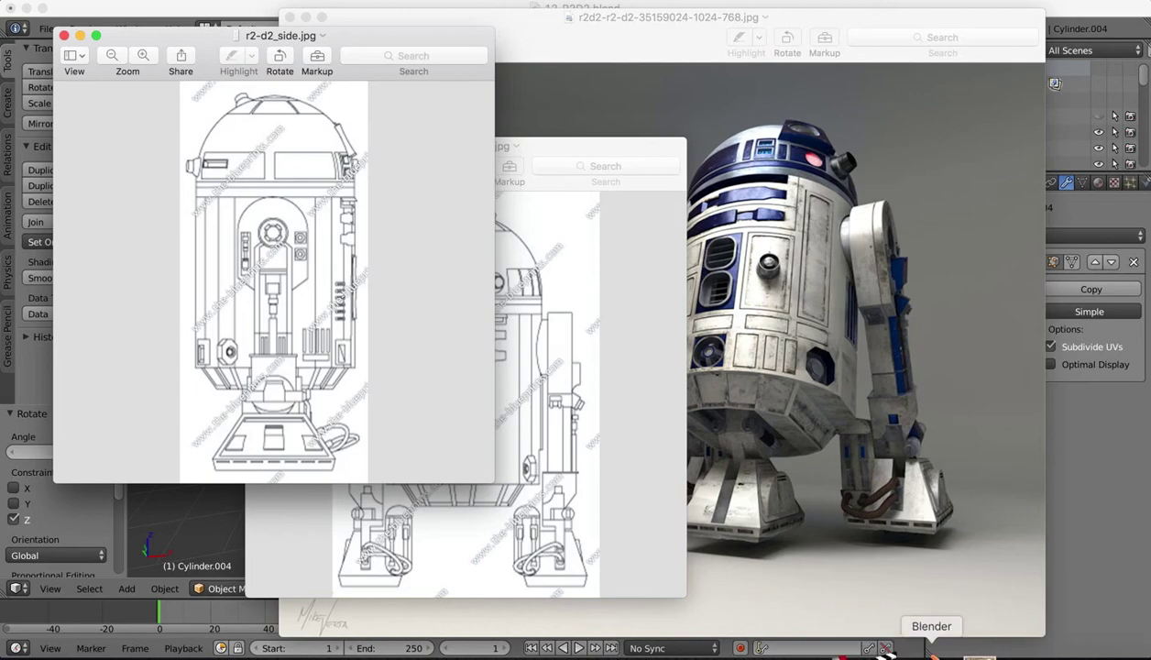
left_click(930, 653)
scroll(506, 212, "left", 10)
scroll(506, 216, "right", 10)
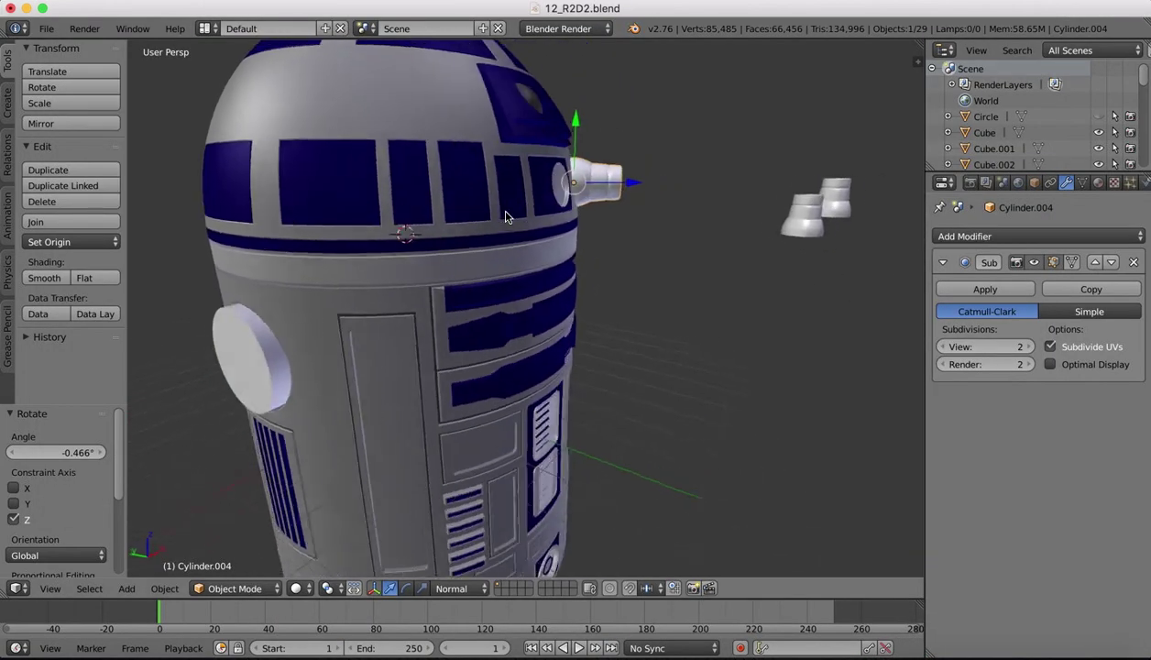
scroll(506, 216, "left", 10)
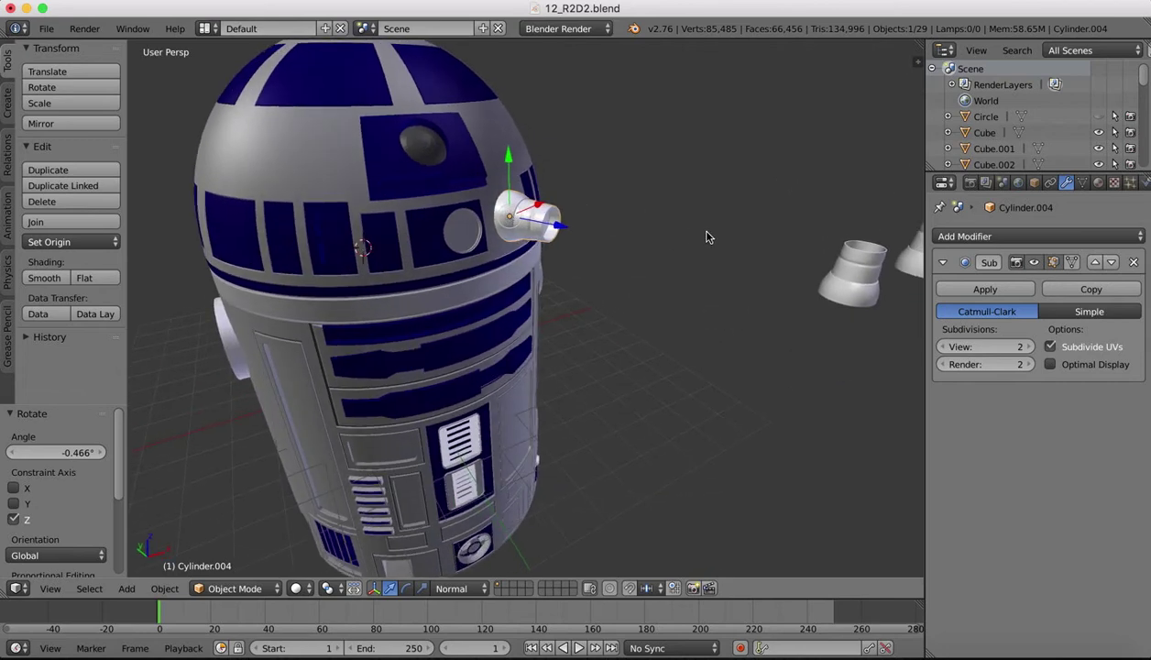
key("s")
key("x")
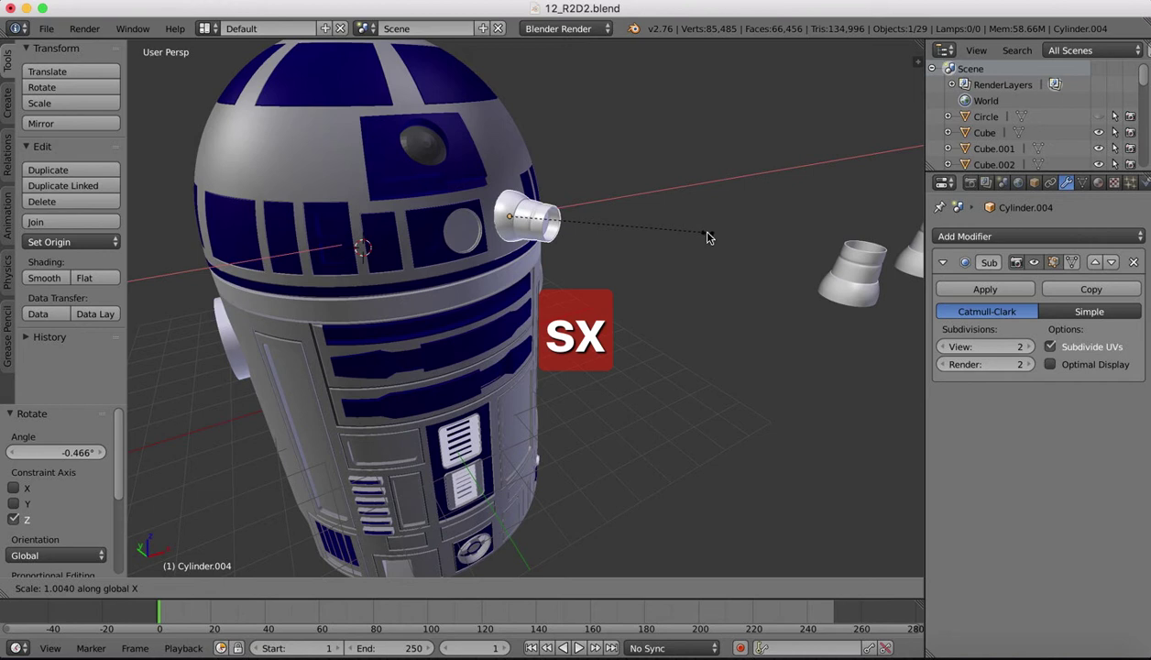
right_click(707, 236)
Shorten the placed projector by scaling it along its own Z axis to about 0.75
left_click(421, 591)
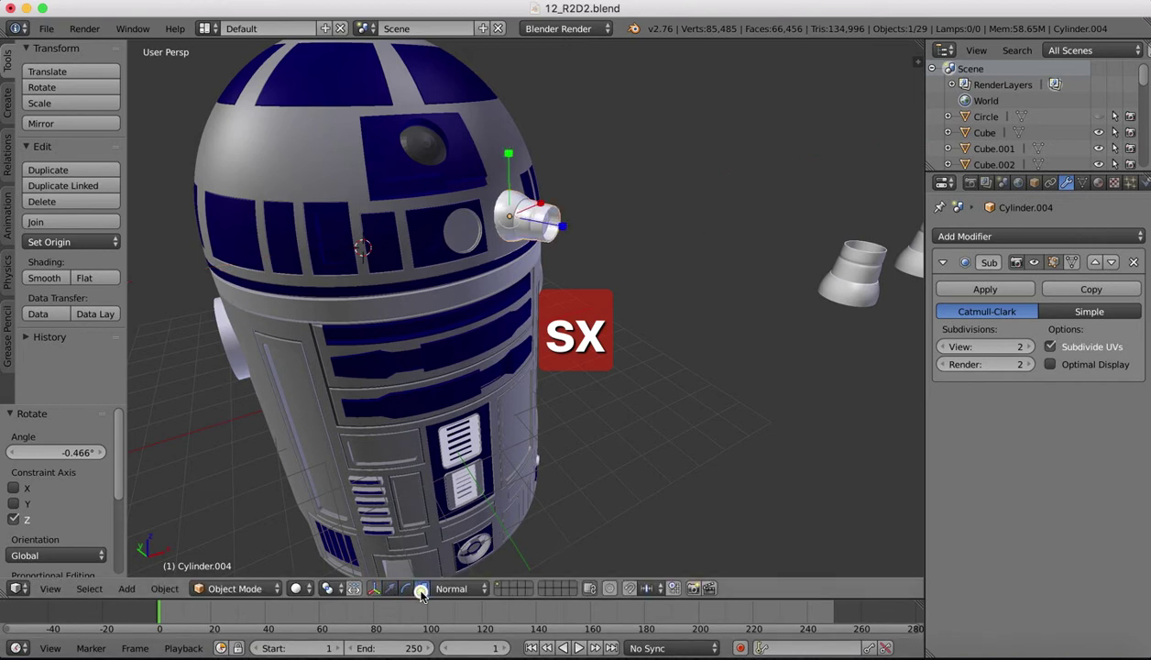
left_click(420, 590)
left_click_drag(565, 231, 550, 229)
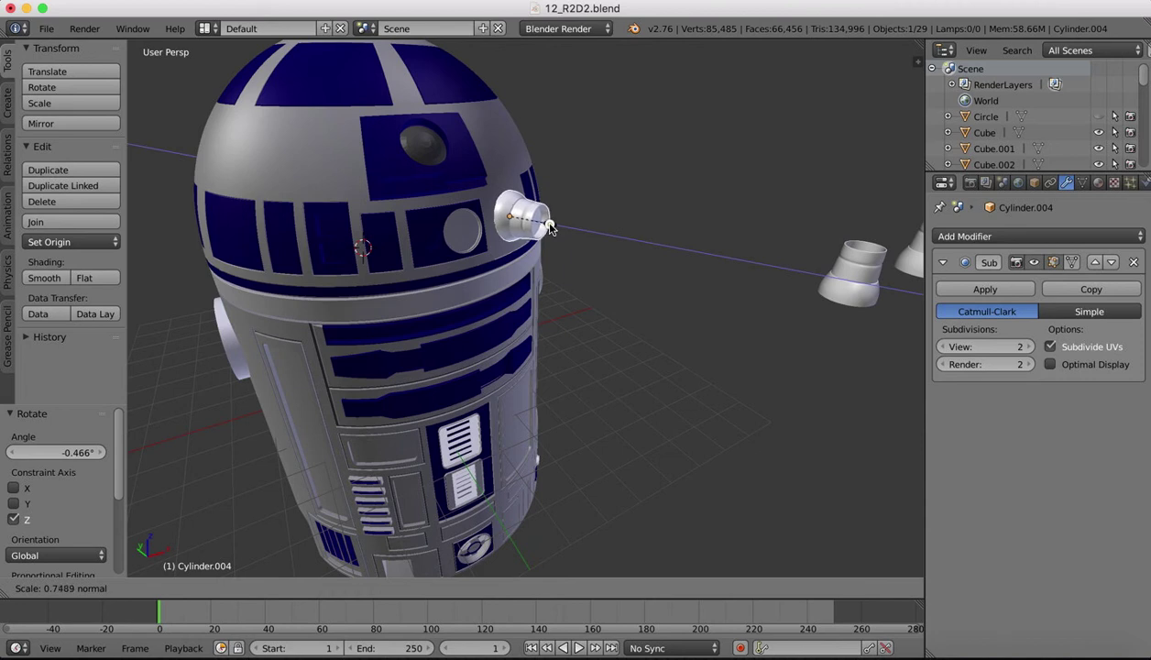
left_click_drag(550, 227, 551, 227)
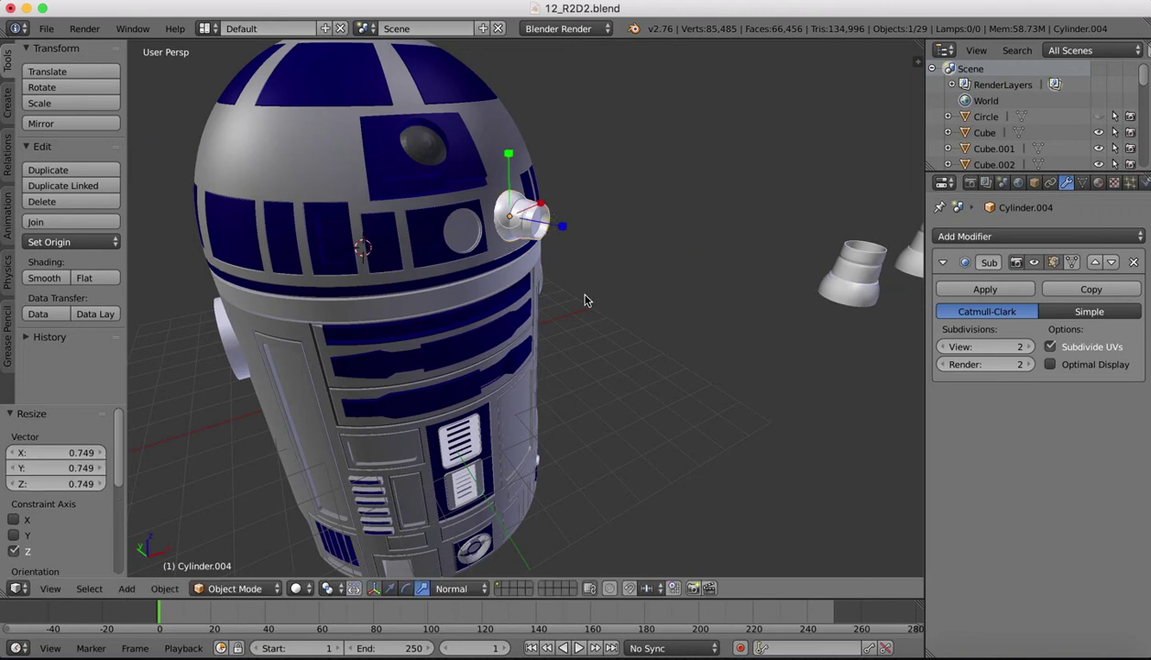
Shorten the two loose projector copies along their own Z axes, the nearer one to about 0.76 and the other to about 0.78
scroll(570, 285, "right", 5)
scroll(570, 285, "down", 3)
scroll(570, 285, "up", 2)
scroll(570, 285, "down", 2, "ctrl")
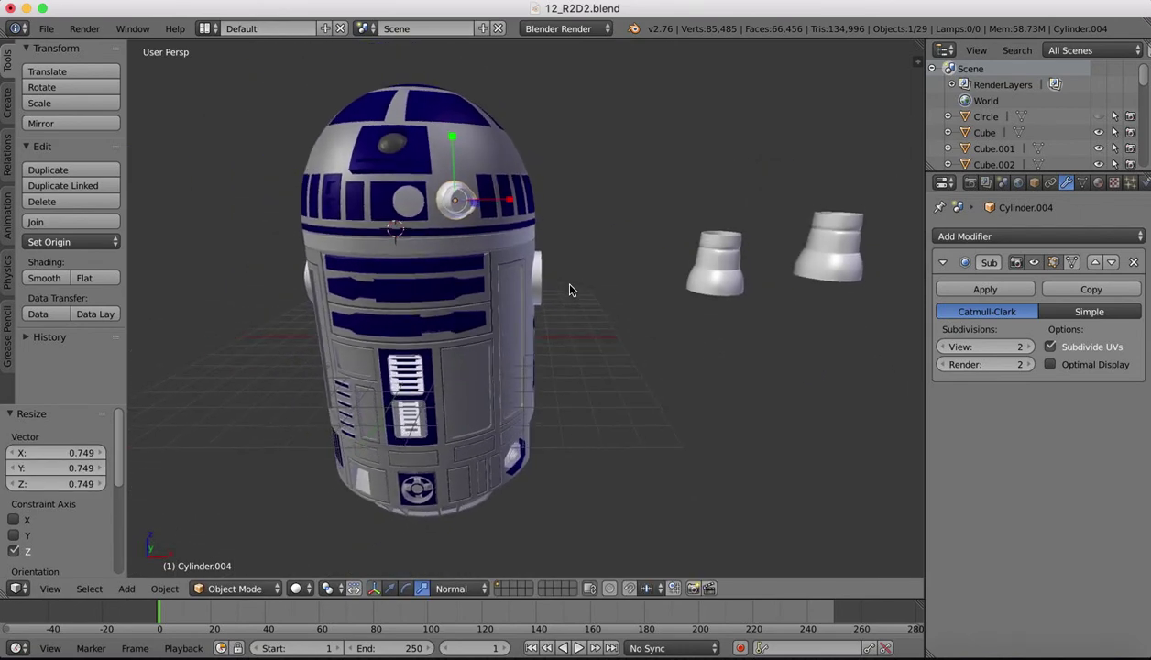
scroll(570, 290, "up", 3)
right_click(734, 287)
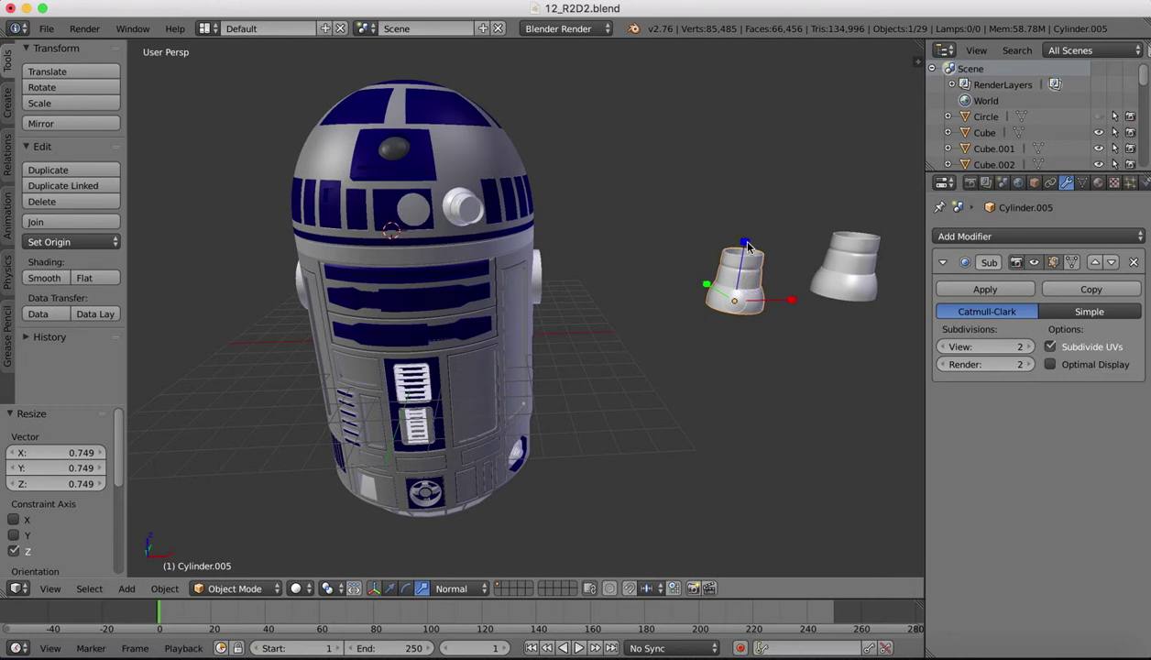
left_click_drag(746, 250, 747, 259)
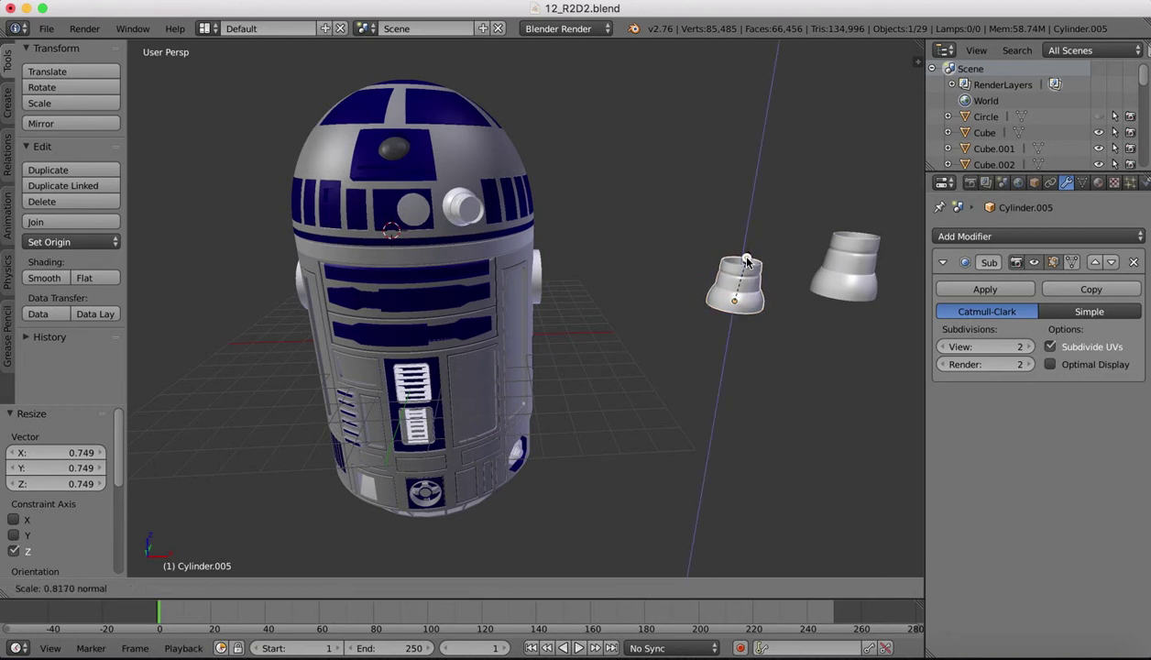
left_click_drag(746, 257, 746, 259)
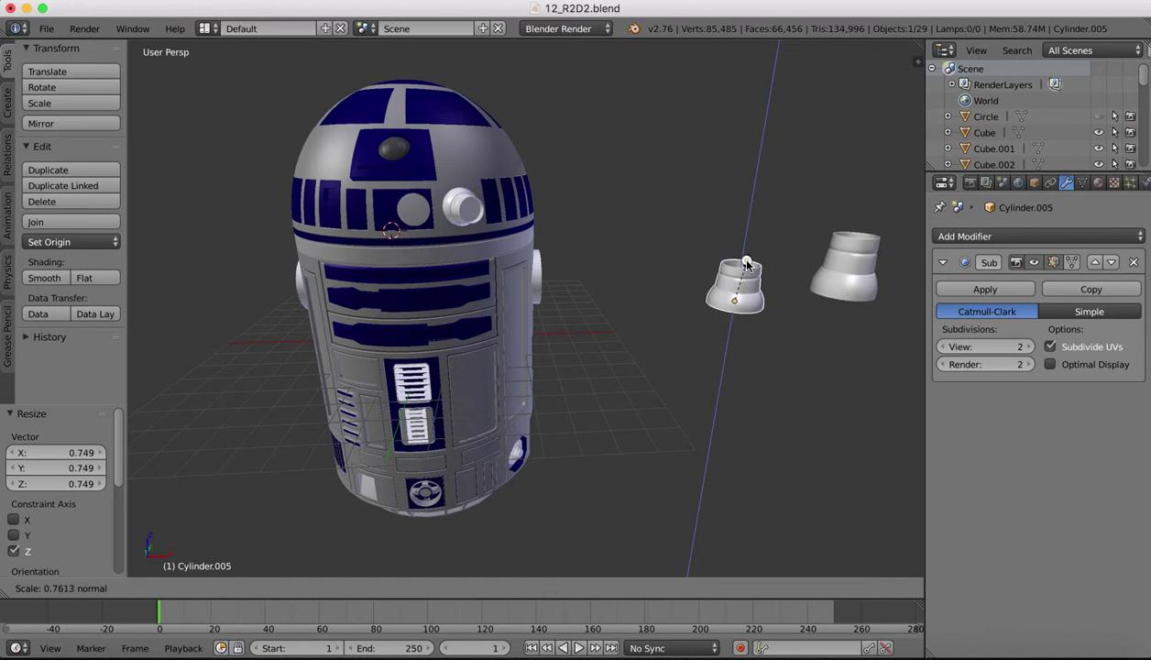
left_click_drag(747, 264, 747, 265)
right_click(834, 241)
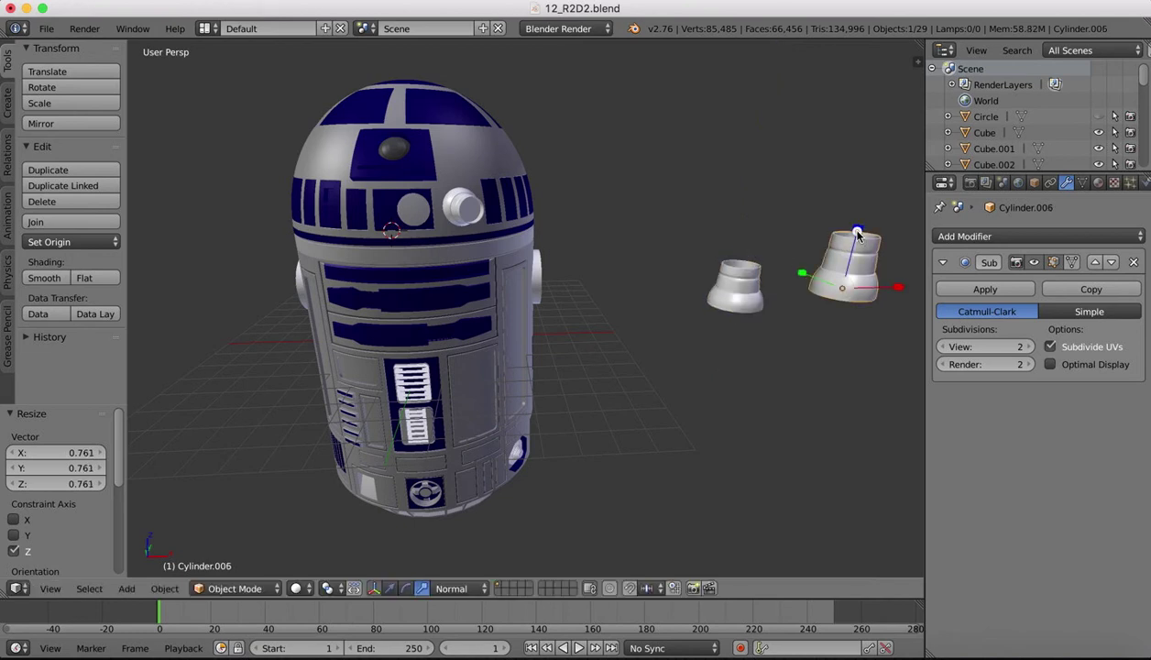
mouse_move(857, 235)
left_mouse_down()
mouse_move(857, 260)
mouse_move(861, 249)
left_mouse_up()
In Top view, move the loose copy nearest the dome about 12.95 along Y and -10.24 along X to the dome's upper-left edge
scroll(569, 164, "down", 4)
scroll(569, 164, "left", 5)
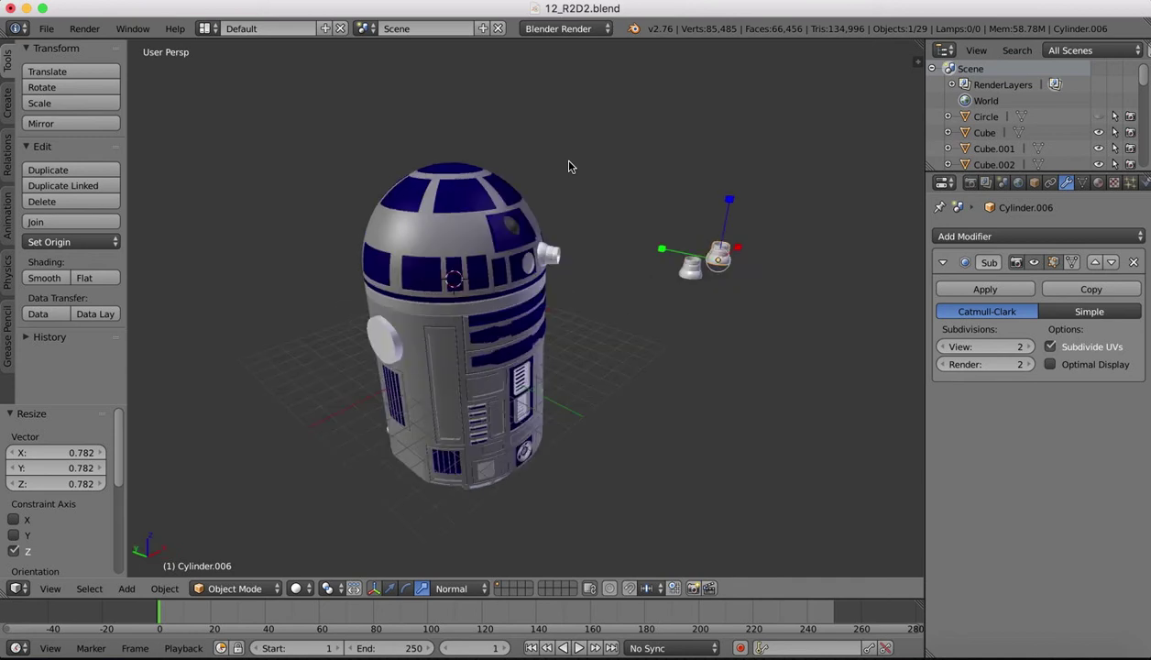
left_click(51, 589)
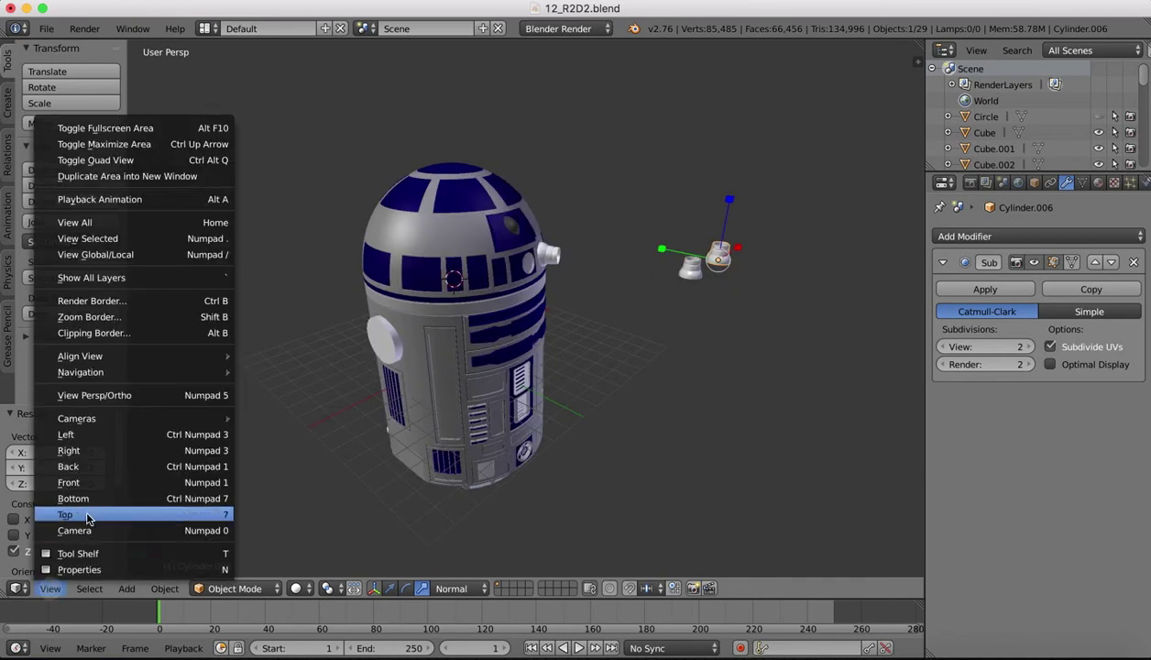
left_click(85, 514)
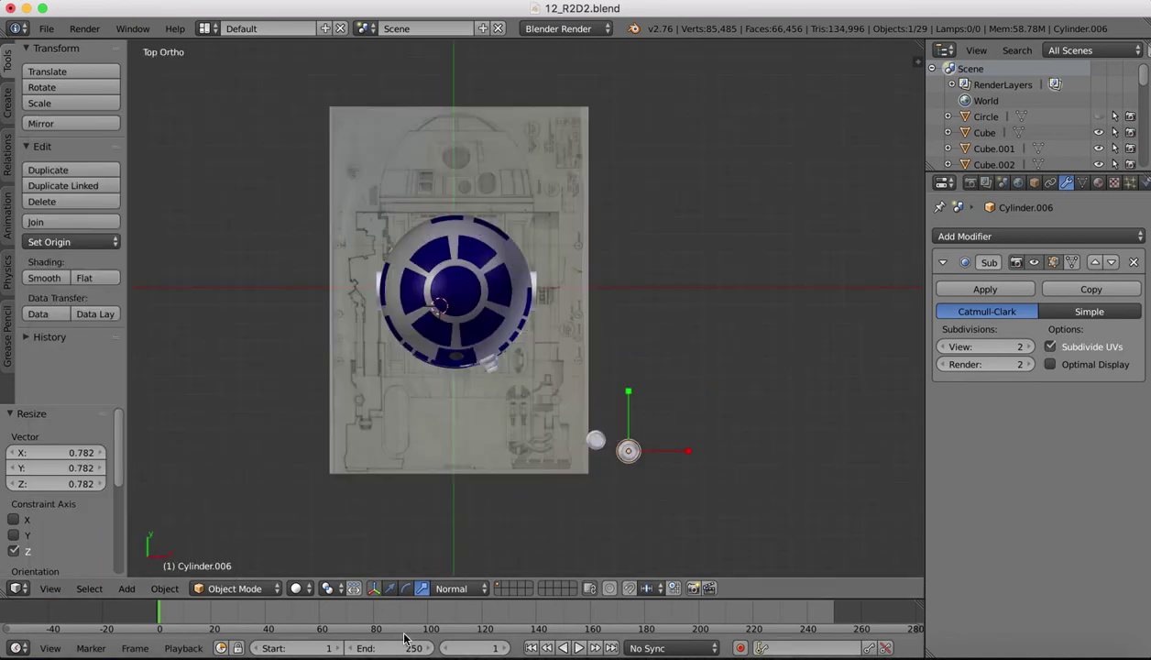
left_click(373, 588)
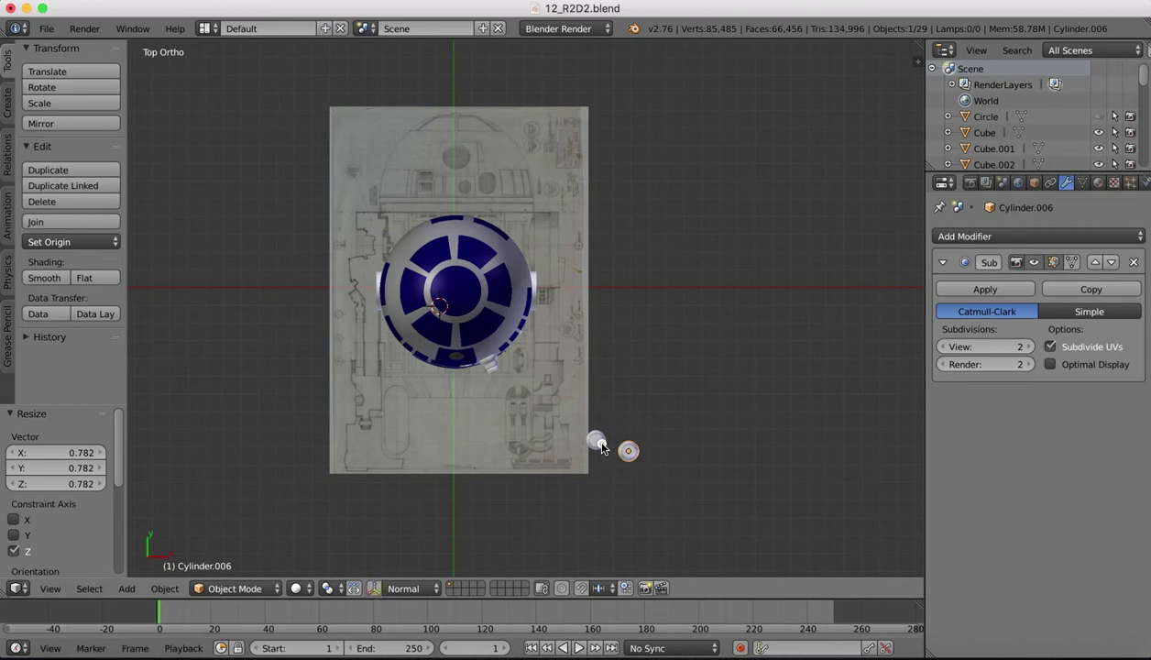
right_click(598, 444)
left_click(374, 588)
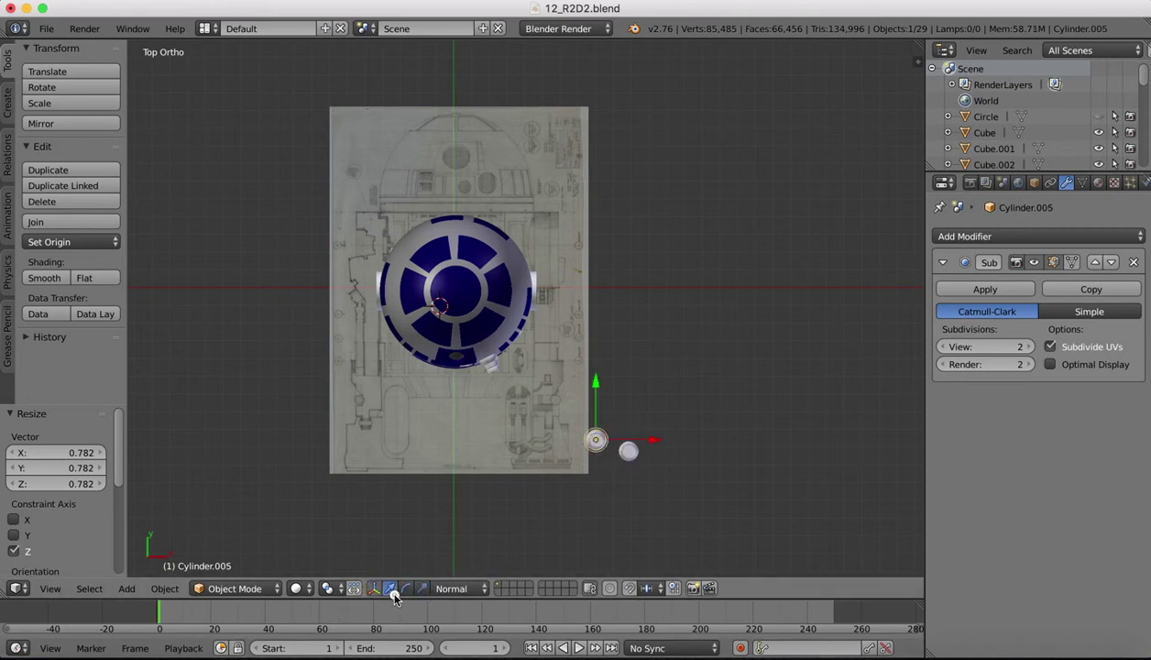
left_click_drag(595, 381, 586, 153)
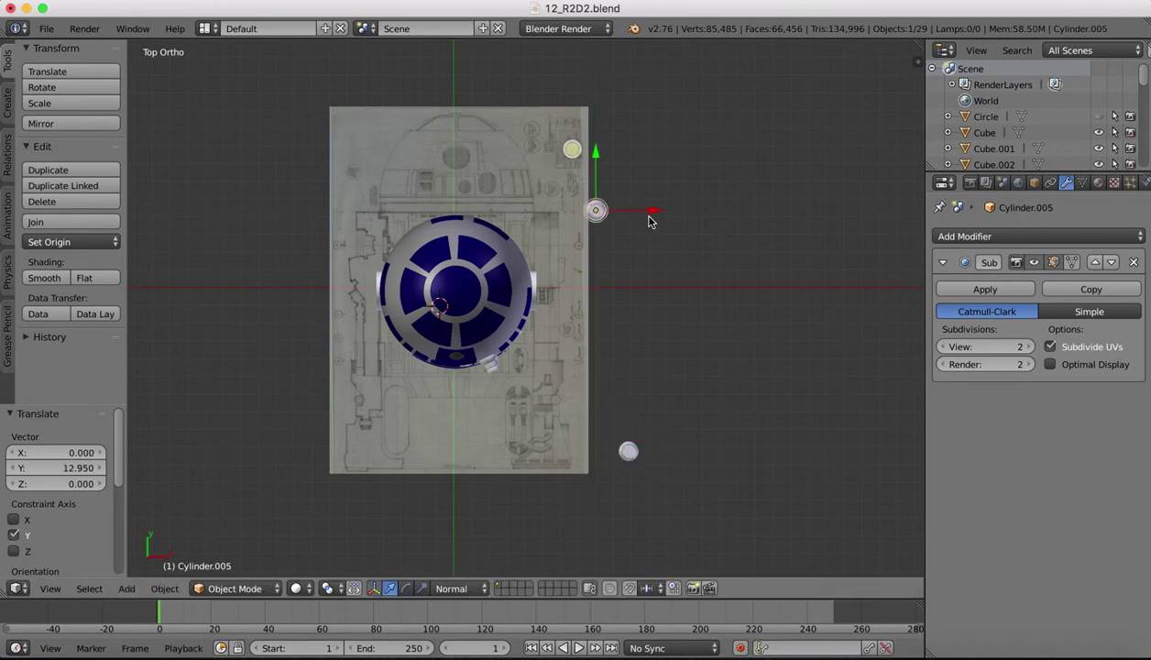
left_click_drag(649, 214, 469, 214)
key("g")
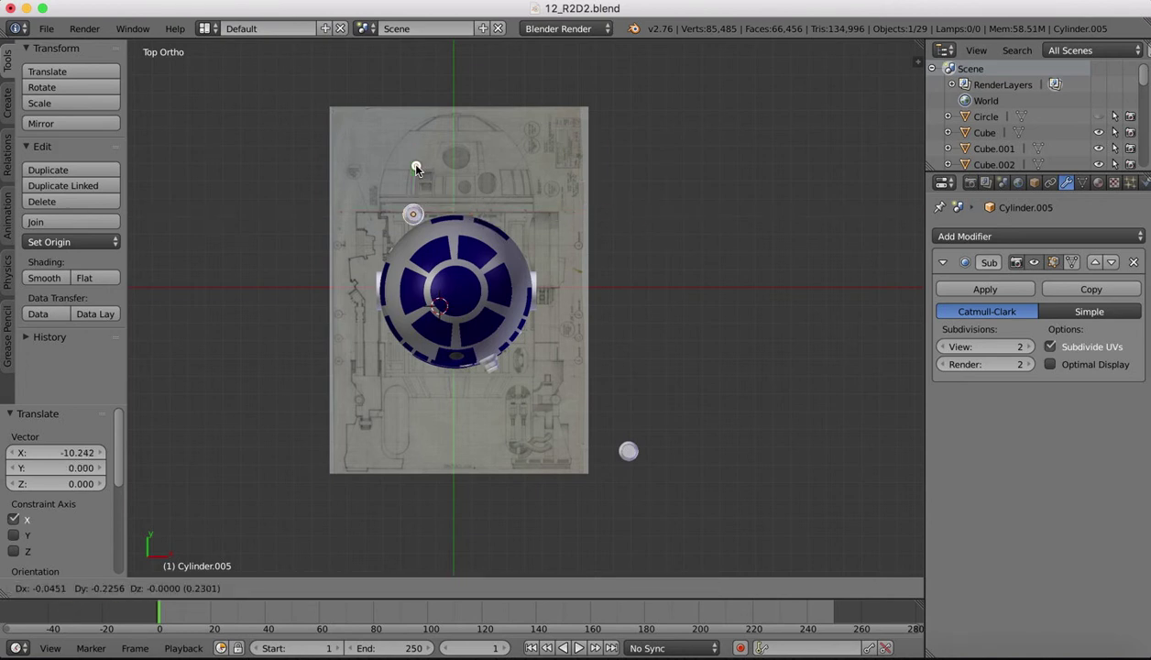
Rotate this copy -90° about the X axis, then about 31° about the Z axis so it points outward from the dome
key("r")
left_click_drag(435, 184, 452, 137)
key("z")
key("x")
type("-90")
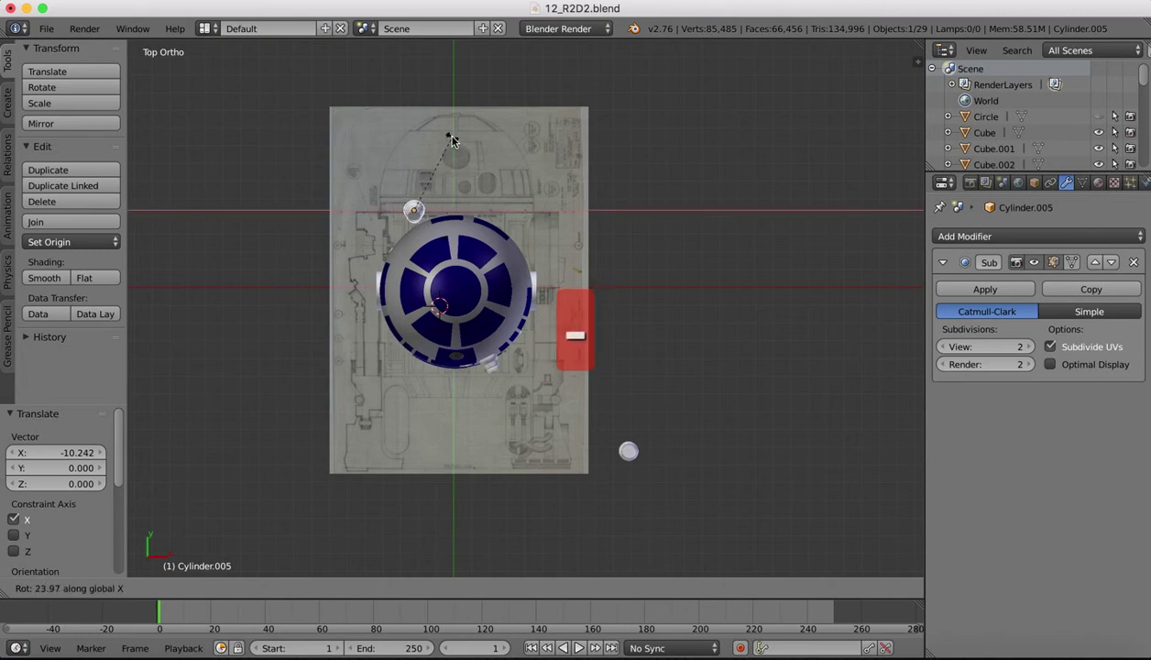
key("Return")
key("r")
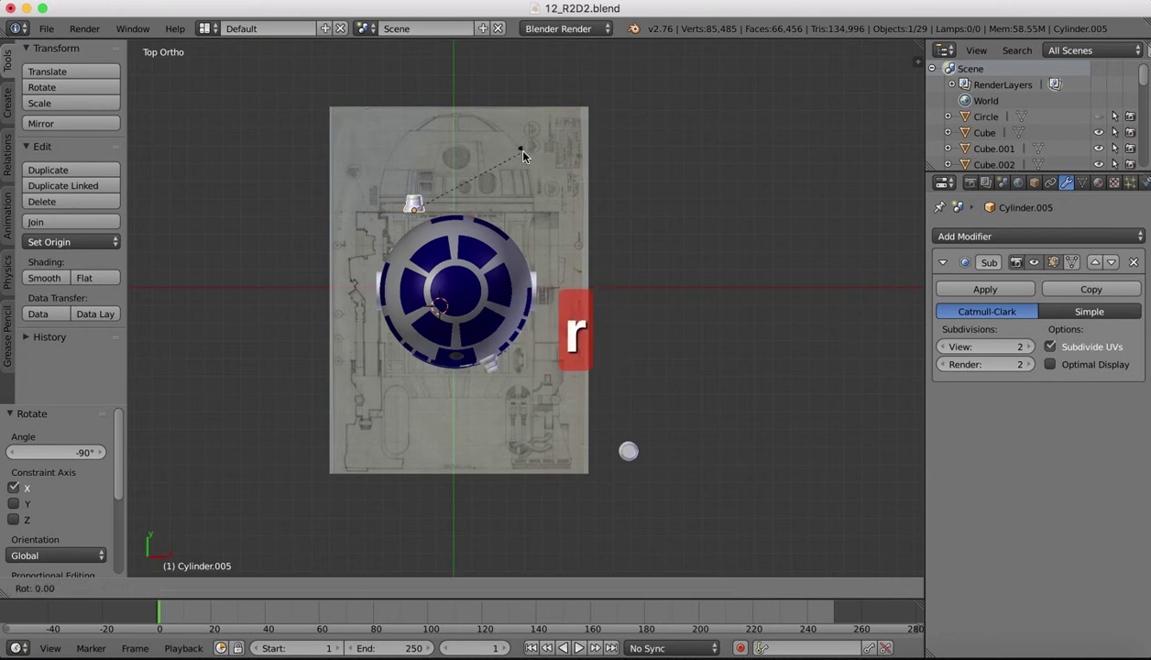
key("z")
left_click_drag(593, 153, 493, 115)
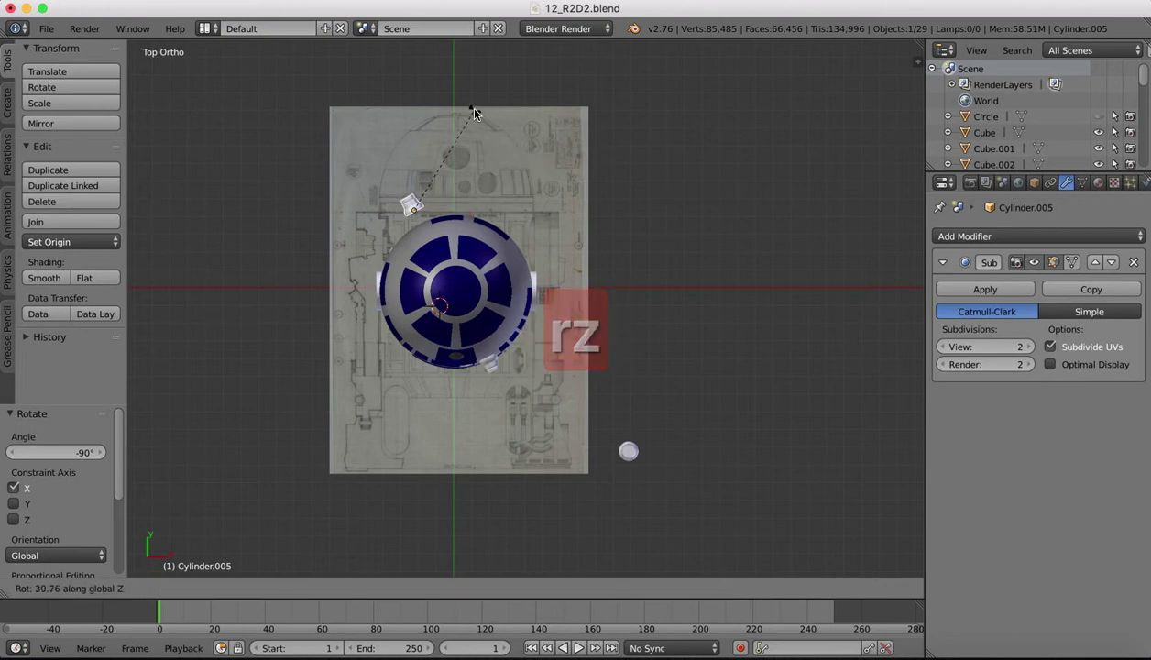
left_click(472, 109)
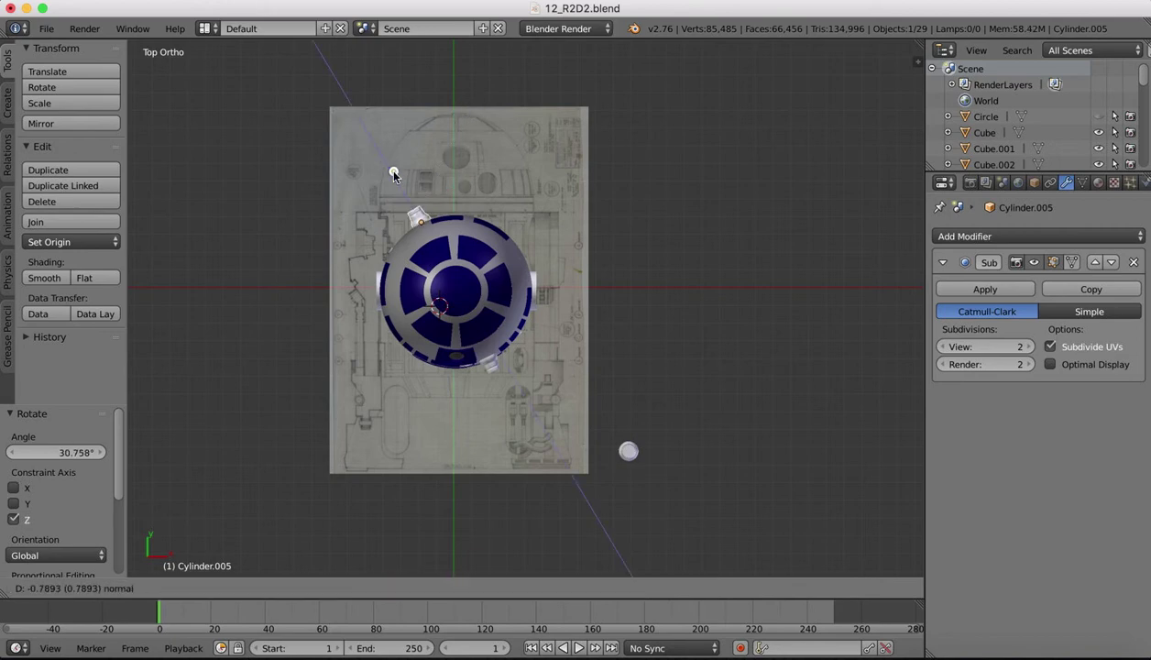
Push the rear projector about 0.79 along its own Z axis into the dome's edge and shift it slightly along its X axis
key("g")
key("z")
key("z")
left_click_drag(472, 198, 469, 199)
Raise the rear projector about 1.54 vertically along its own Y axis on the back of the dome
scroll(568, 294, "down", 10)
scroll(569, 294, "left", 8)
middle_click_drag(568, 300, 438, 317)
key("g")
key("y")
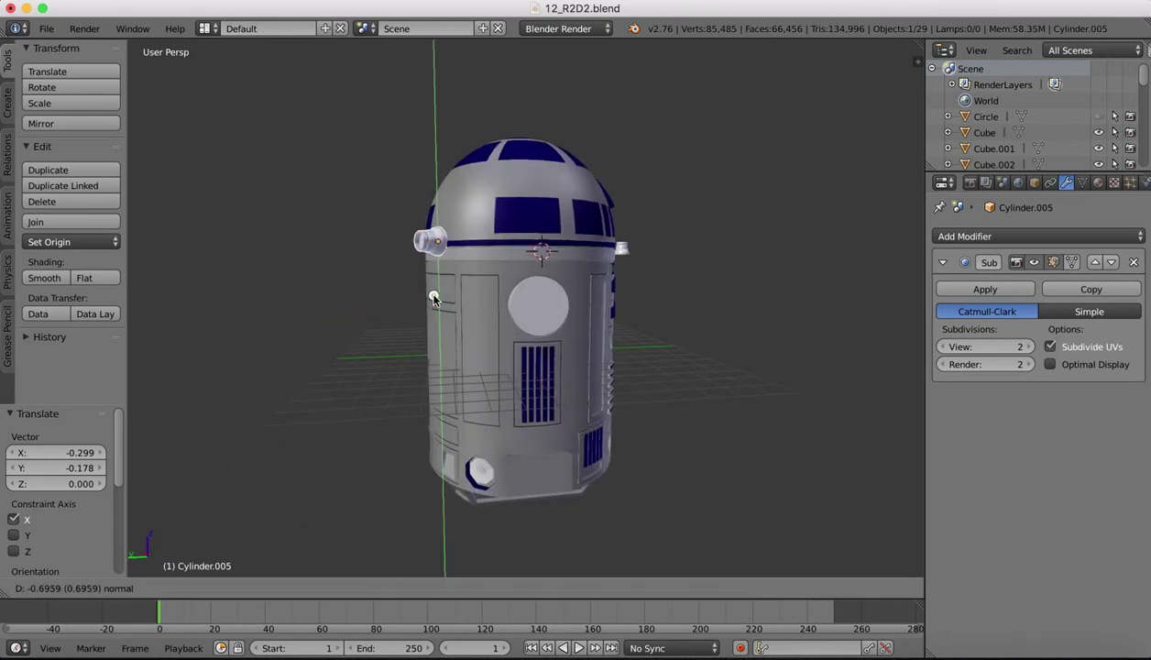
left_click(429, 272)
middle_click_drag(495, 184, 506, 193)
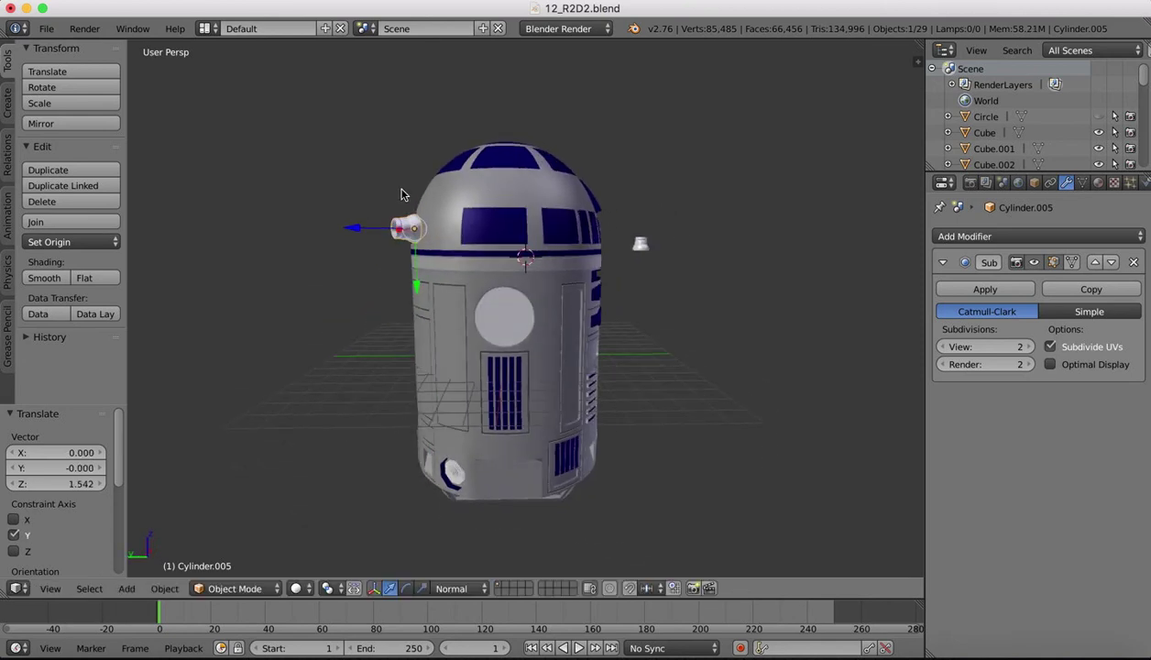
Push the raised rear projector about 0.27 inward along its own Z axis to seat it in the dome
key("g")
key("z")
key("z")
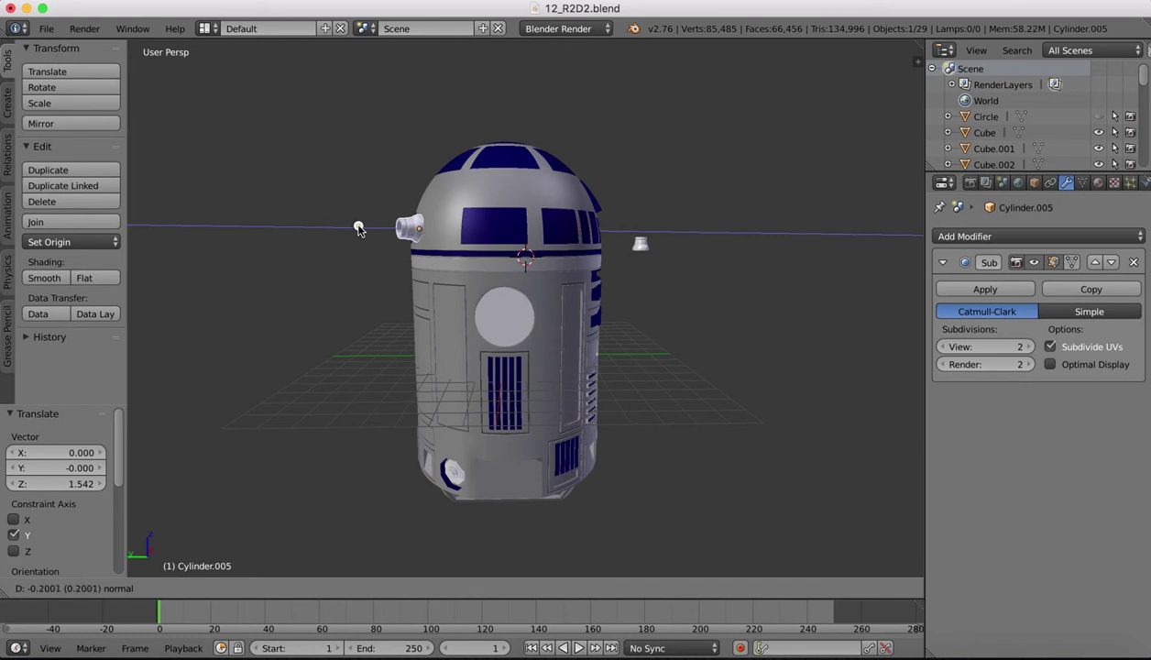
left_click(360, 229)
middle_click_drag(537, 164, 677, 141)
scroll(680, 142, "up", 4)
scroll(692, 149, "down", 5, "ctrl")
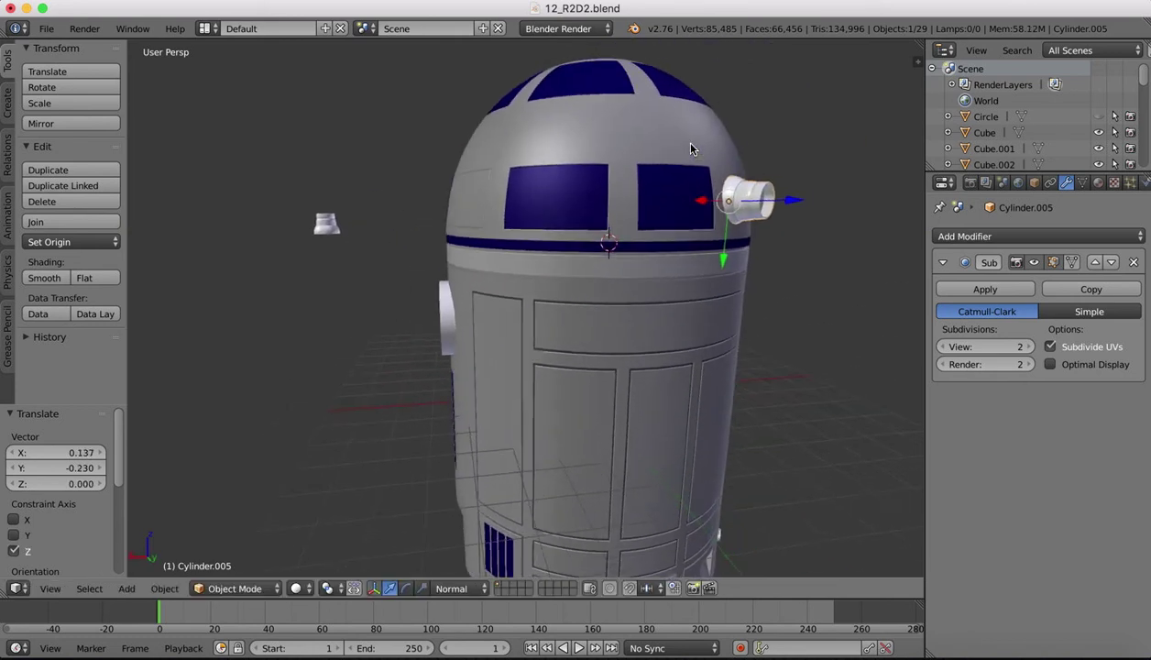
scroll(732, 150, "left", 10)
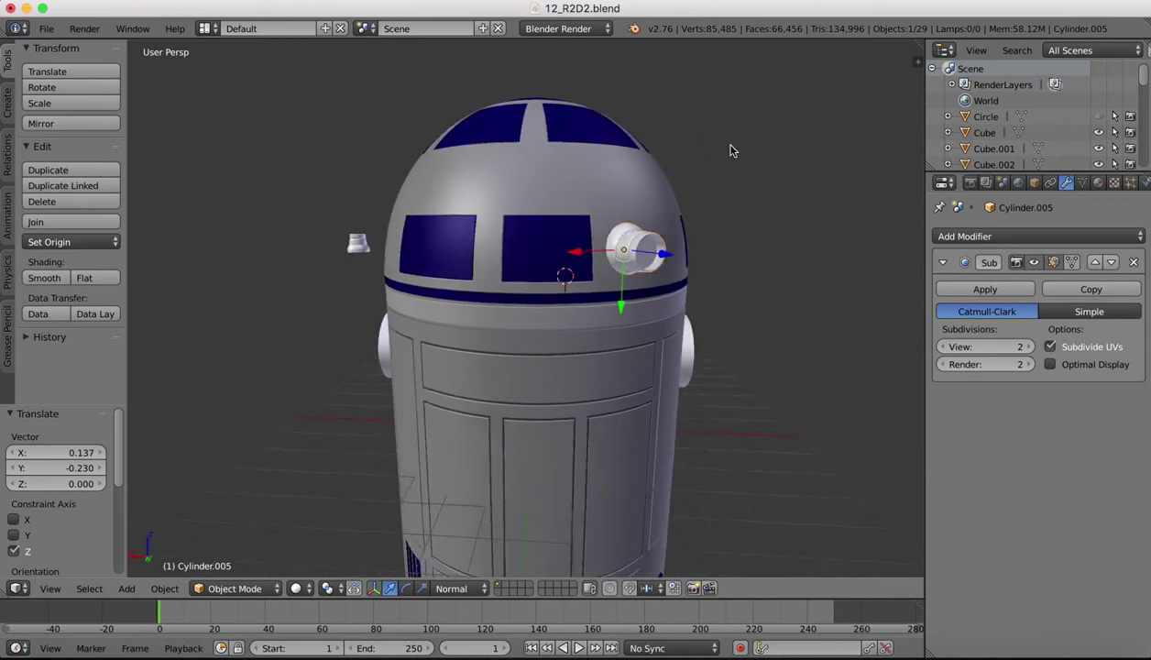
scroll(732, 149, "left", 10)
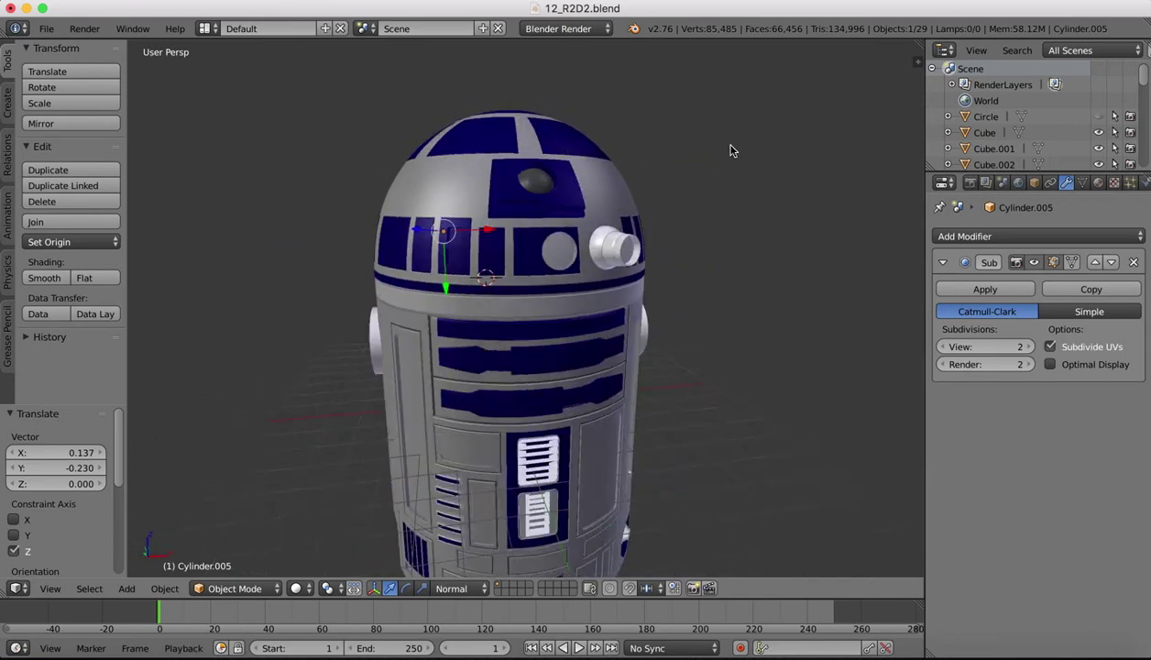
scroll(732, 150, "down", 5, "ctrl")
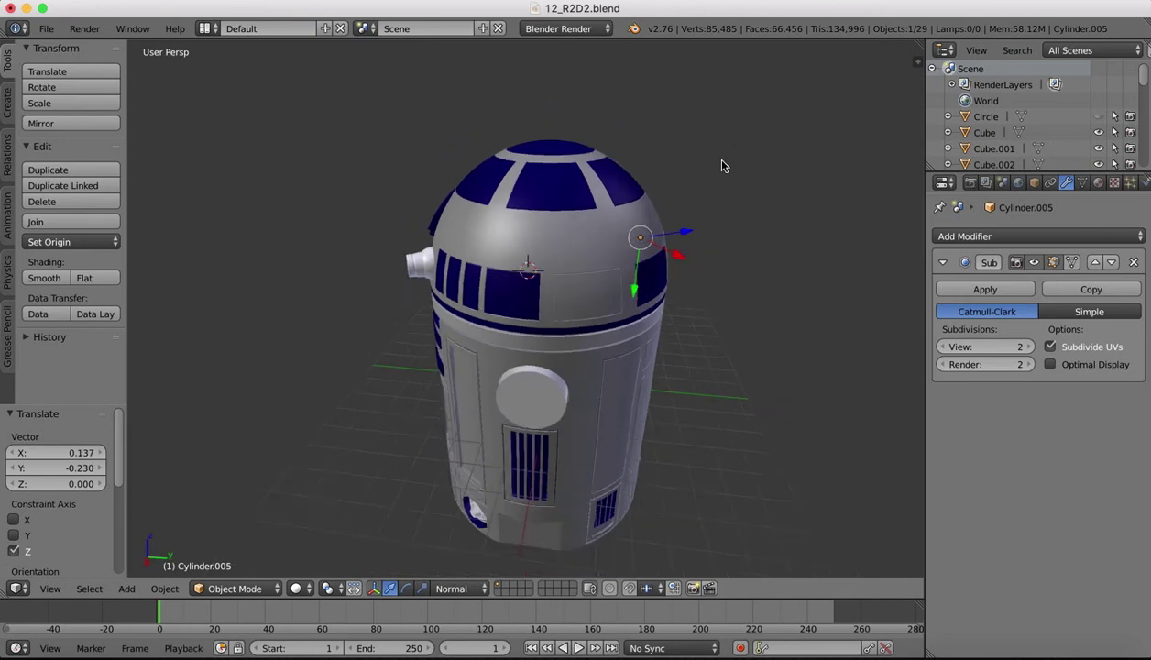
In Top view, select the remaining loose projector copy and move it about 13.63 along Y
left_click(47, 590)
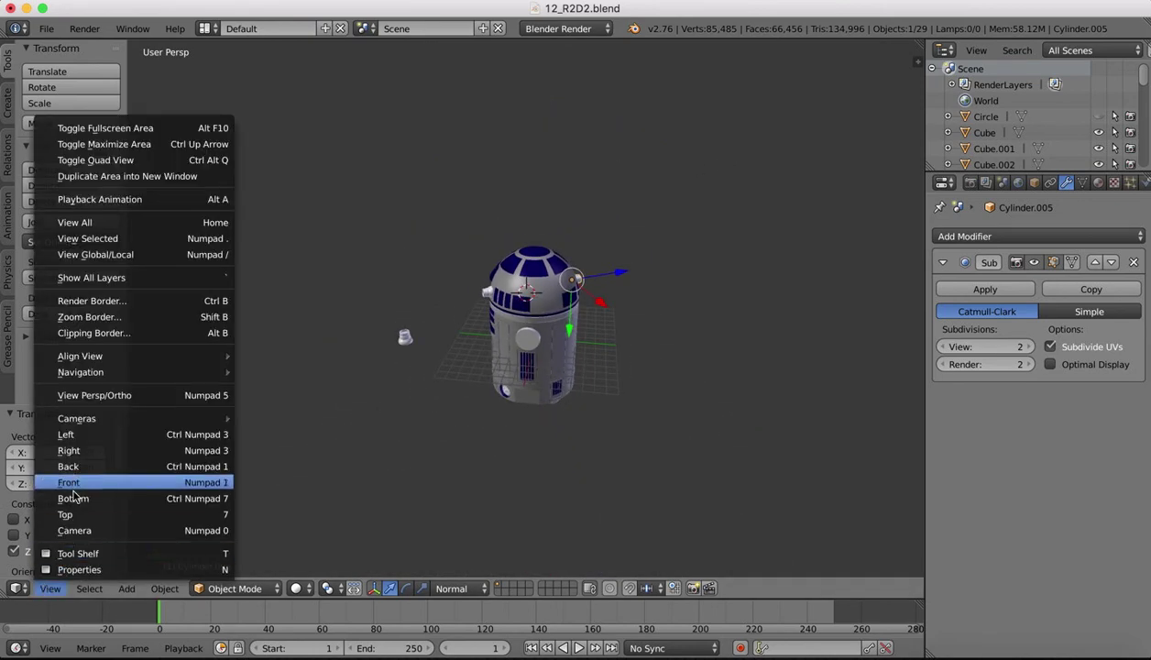
left_click(66, 514)
right_click(622, 393)
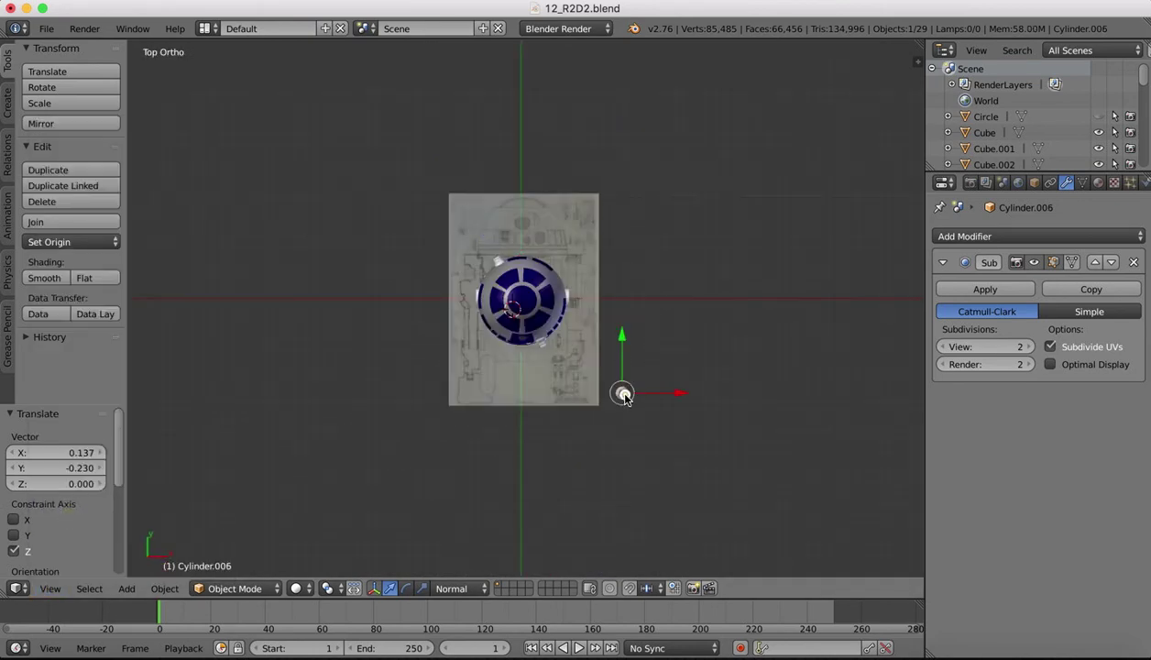
scroll(589, 291, "up", 3, "ctrl")
scroll(588, 291, "up", 1)
scroll(588, 292, "up", 3, "ctrl")
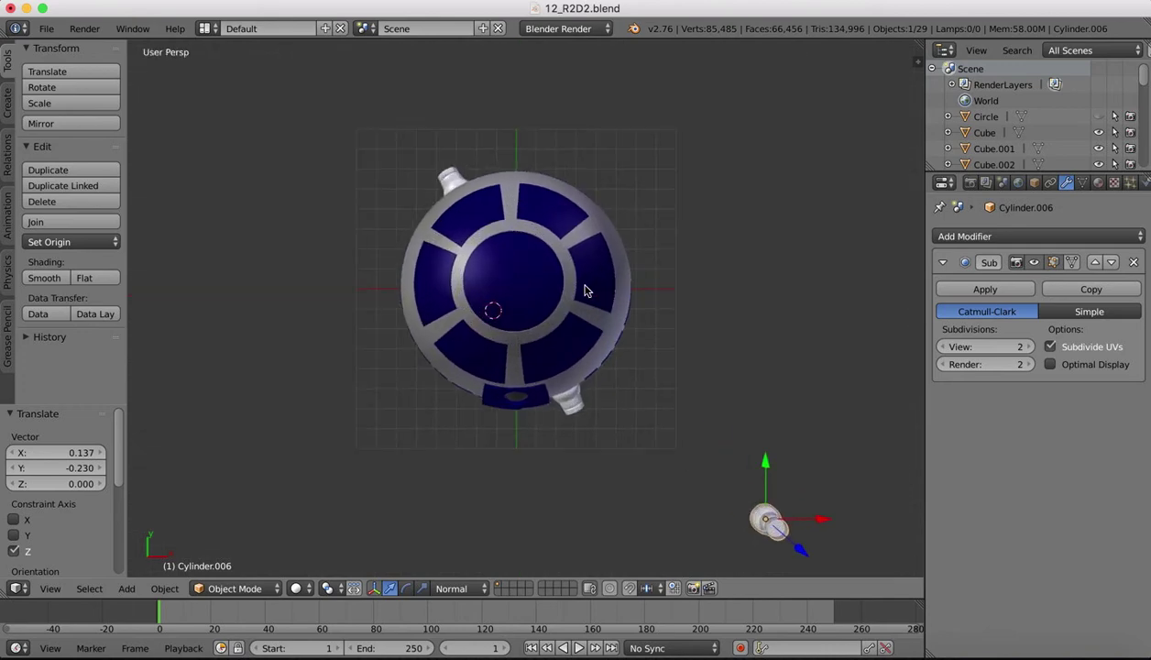
left_click(51, 589)
left_click(76, 515)
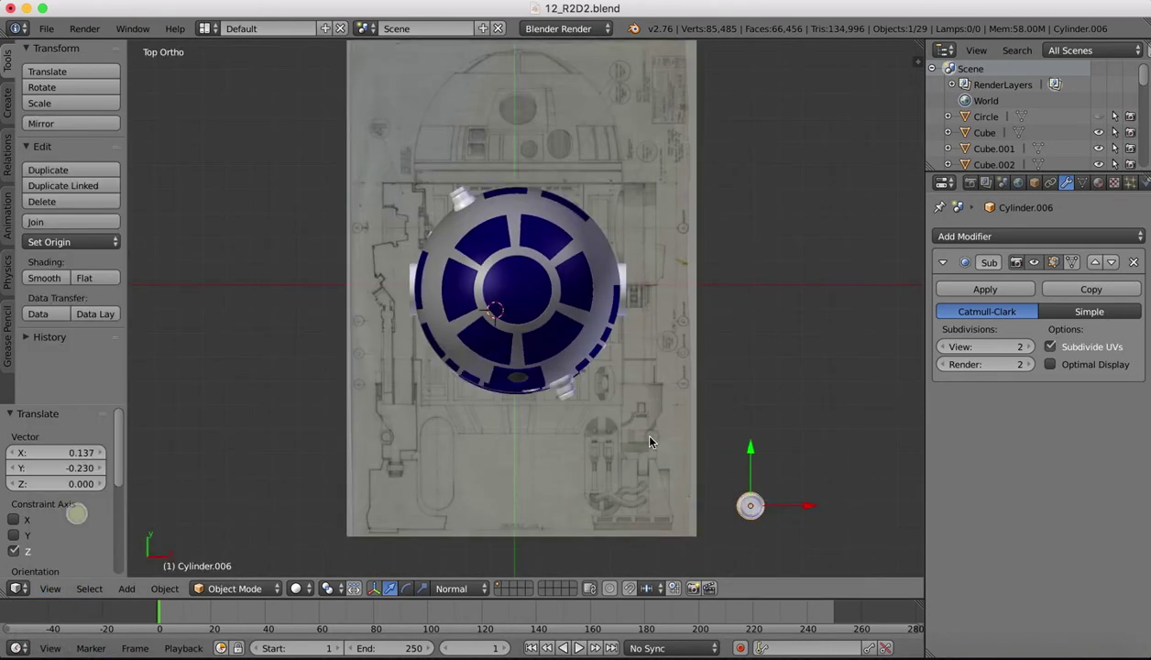
key("g")
key("y")
key("y")
left_click(697, 125)
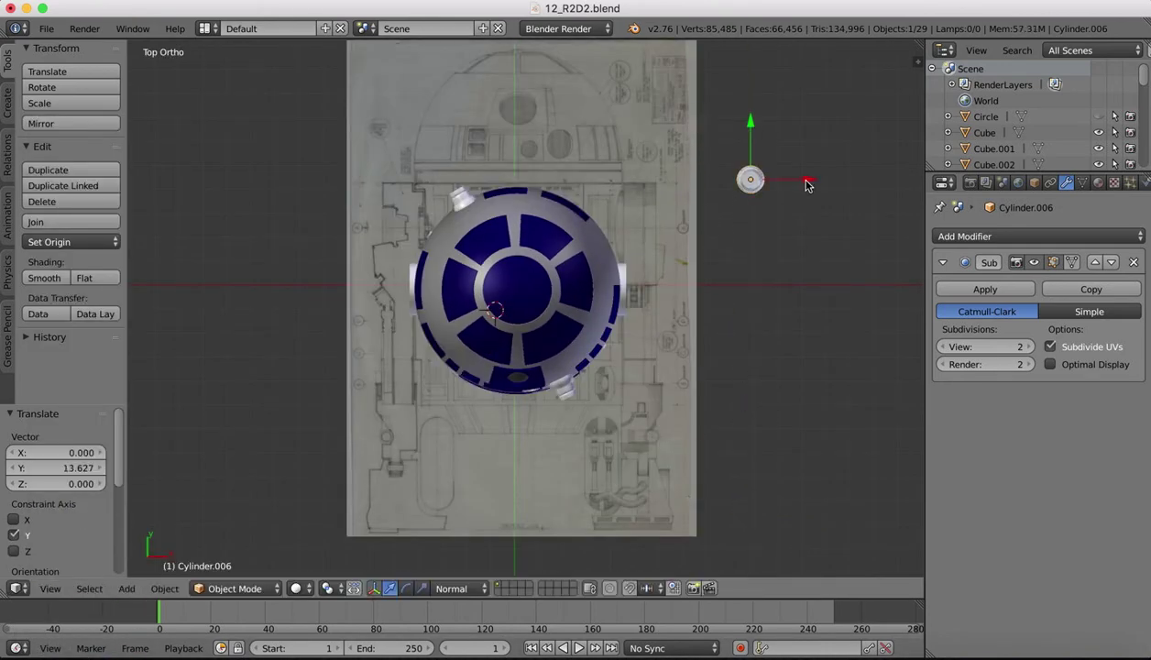
Move this copy about -7.42 along X and -0.37 along Y to the dome's upper-right edge in Top view
key("g")
key("x")
left_click(626, 200)
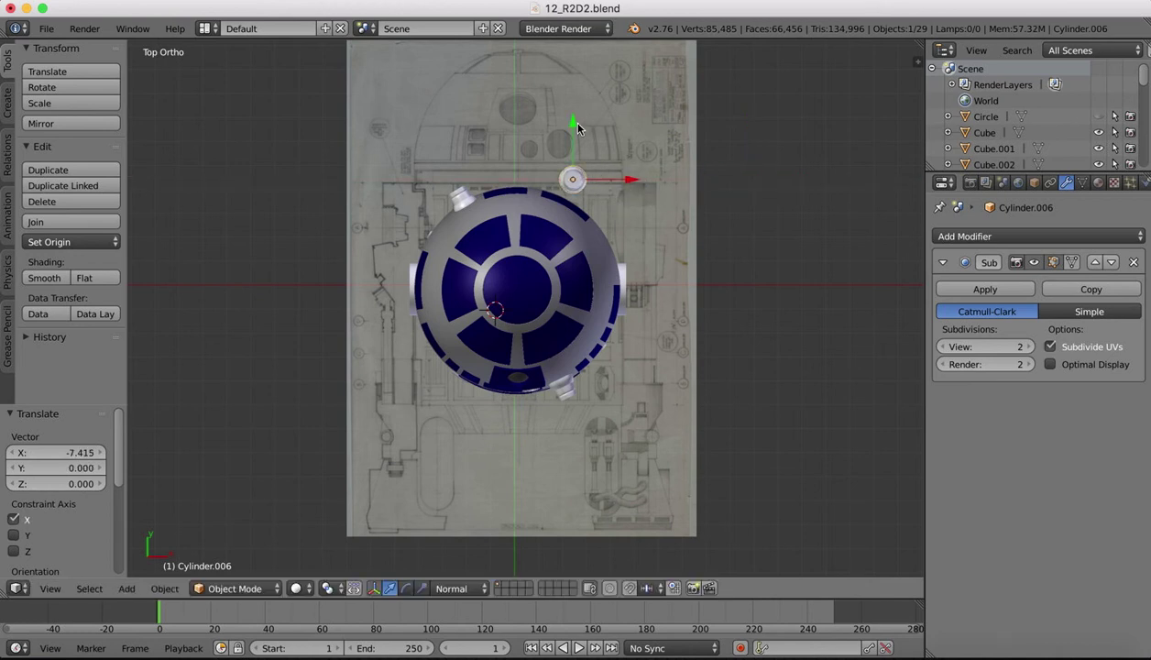
left_click_drag(572, 122, 574, 134)
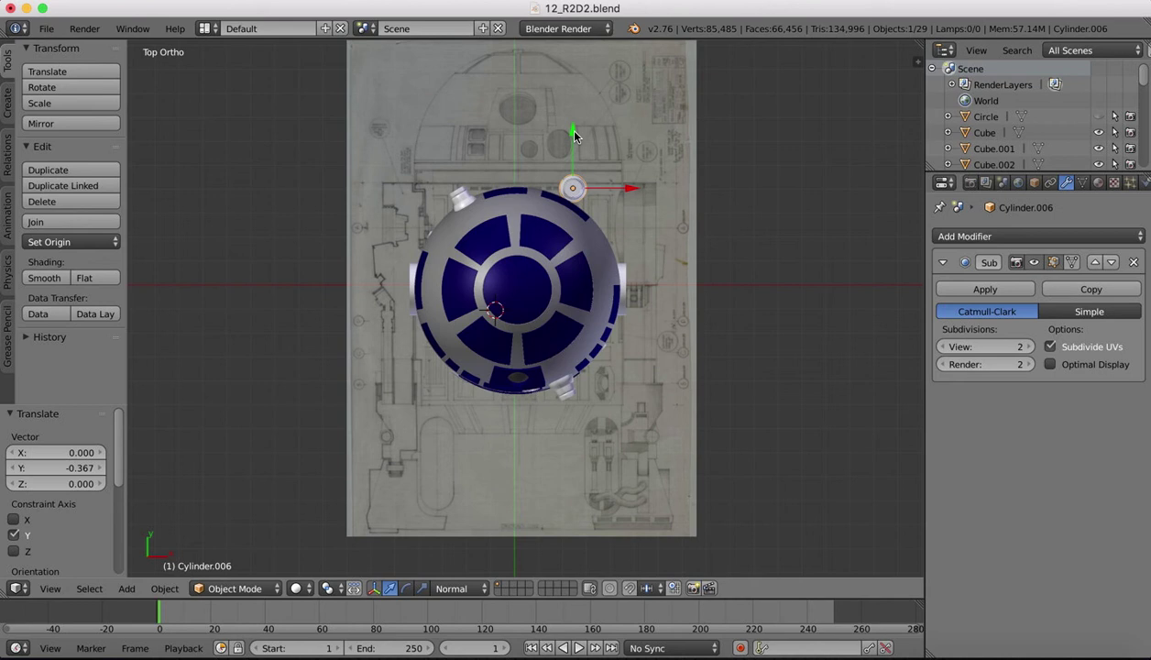
Rotate the copy about -35° around global Z and about -79.5° around its own X axis so it points outward
left_click(409, 589)
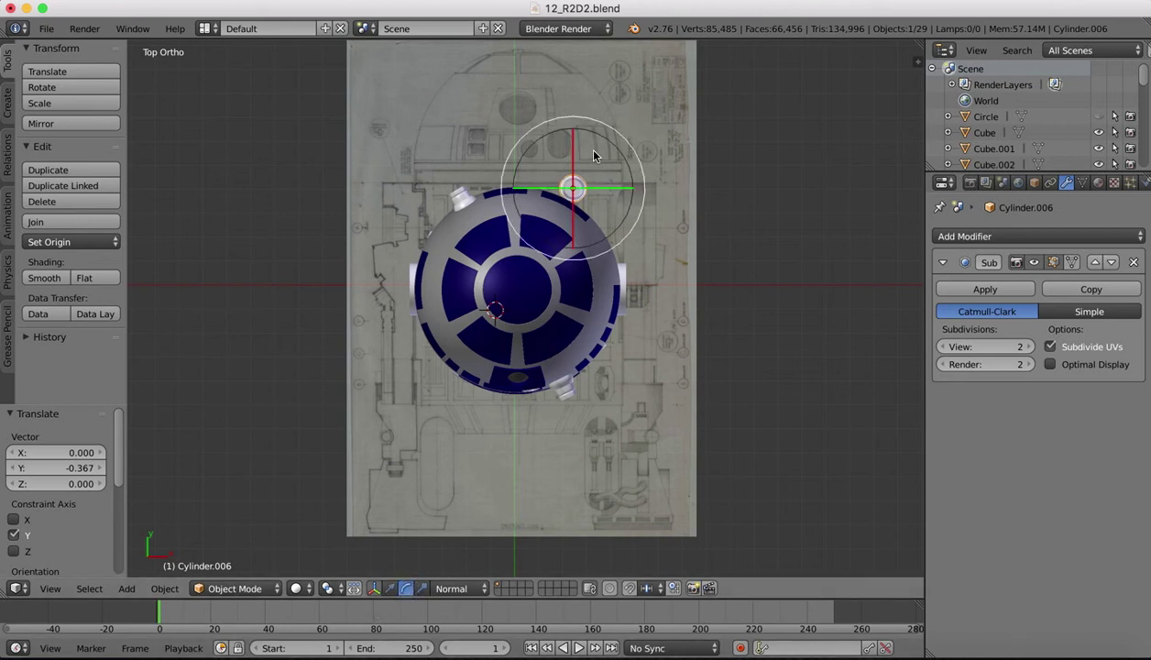
key("r")
key("z")
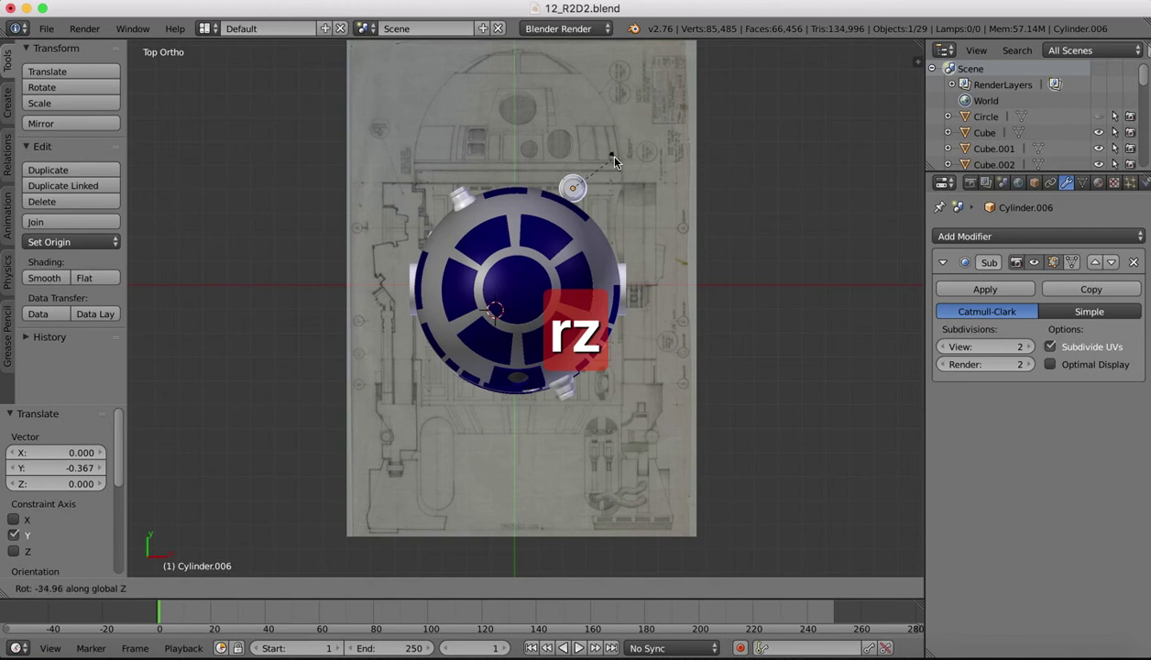
left_click(613, 156)
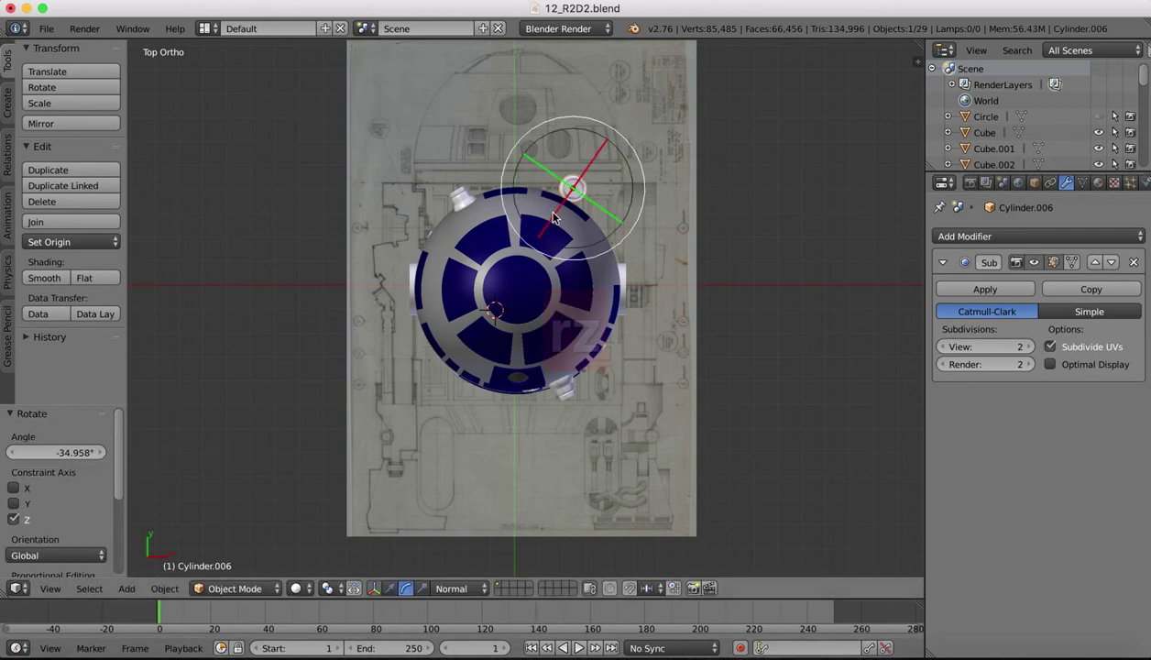
left_click_drag(553, 211, 538, 237)
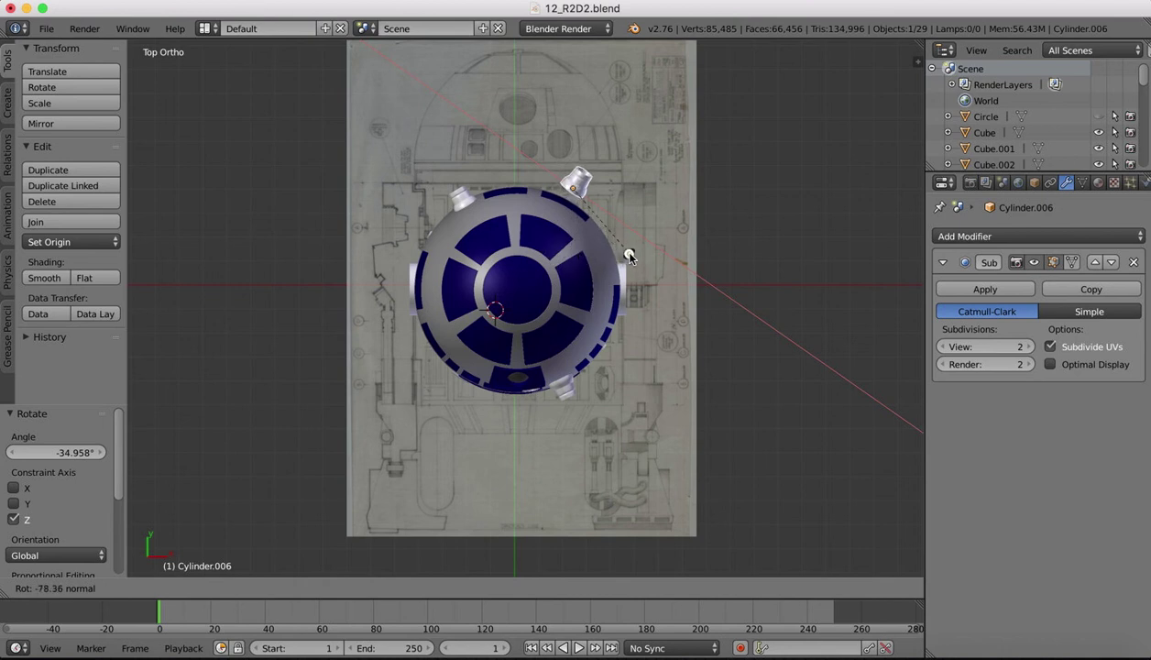
left_click(630, 255)
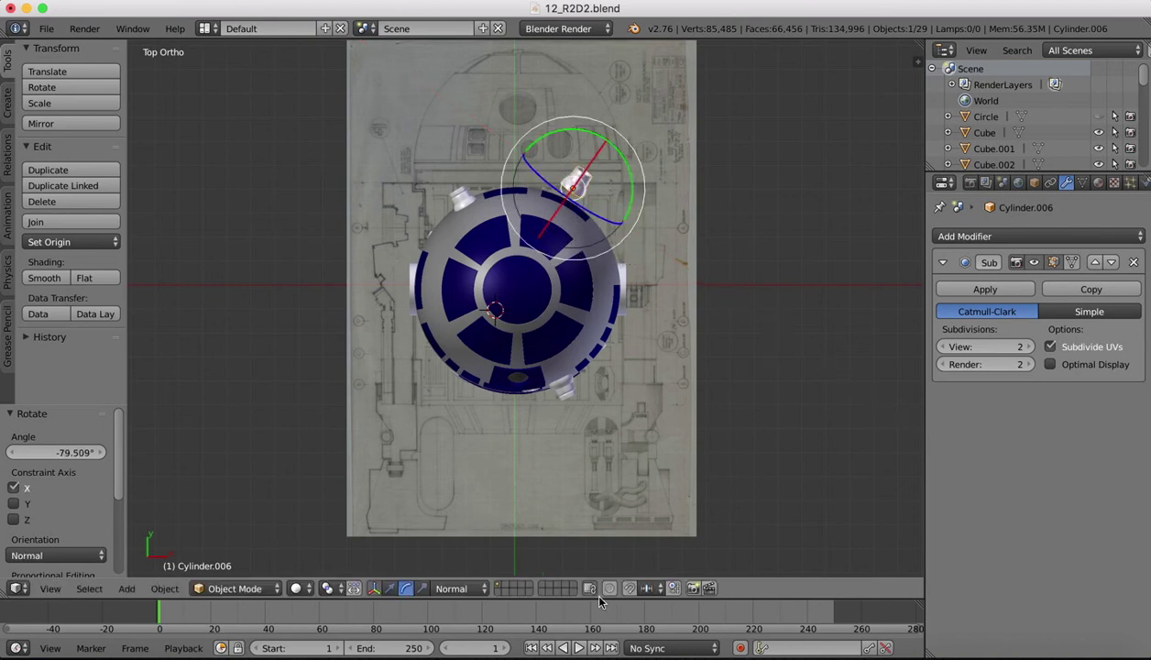
Move the copy about 0.6 inward along its own Z axis and raise it about 4 units to the upper dome
left_click(389, 588)
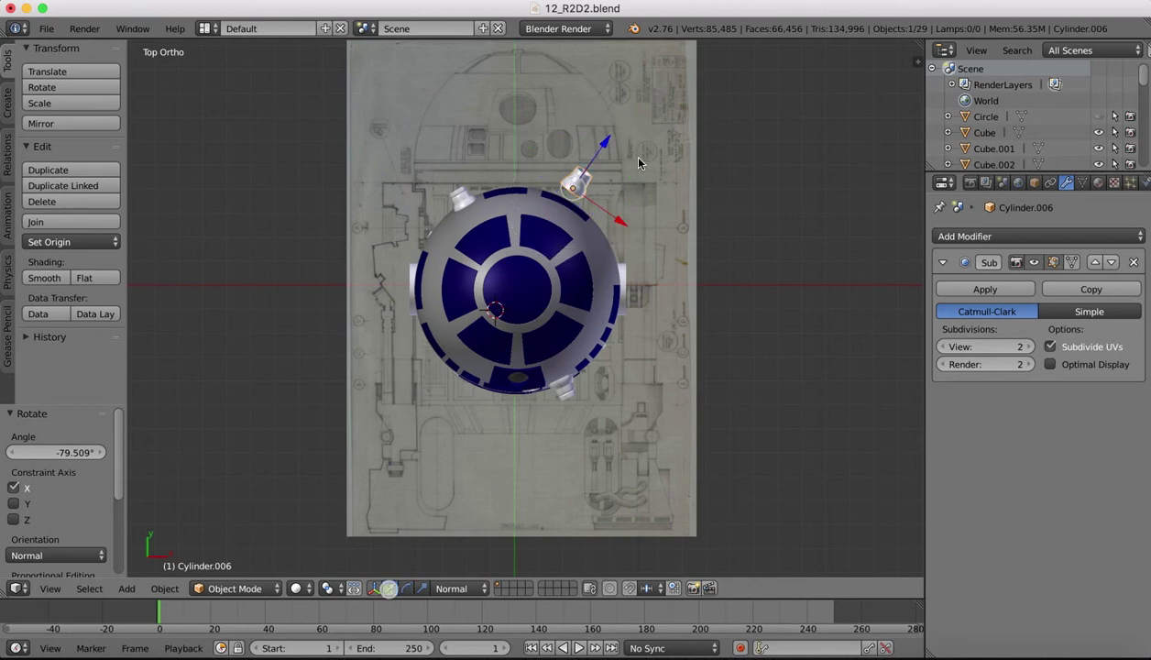
left_click_drag(602, 145, 597, 164)
scroll(561, 183, "down", 10)
scroll(561, 184, "right", 10)
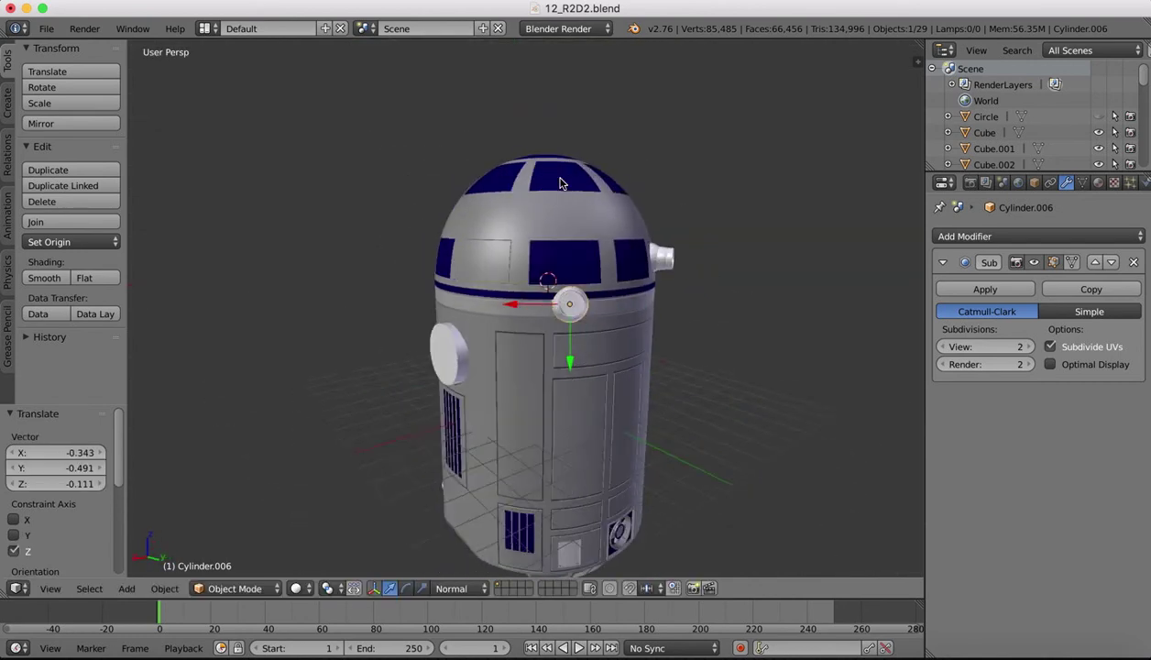
scroll(561, 184, "left", 5)
left_click_drag(632, 367, 607, 241)
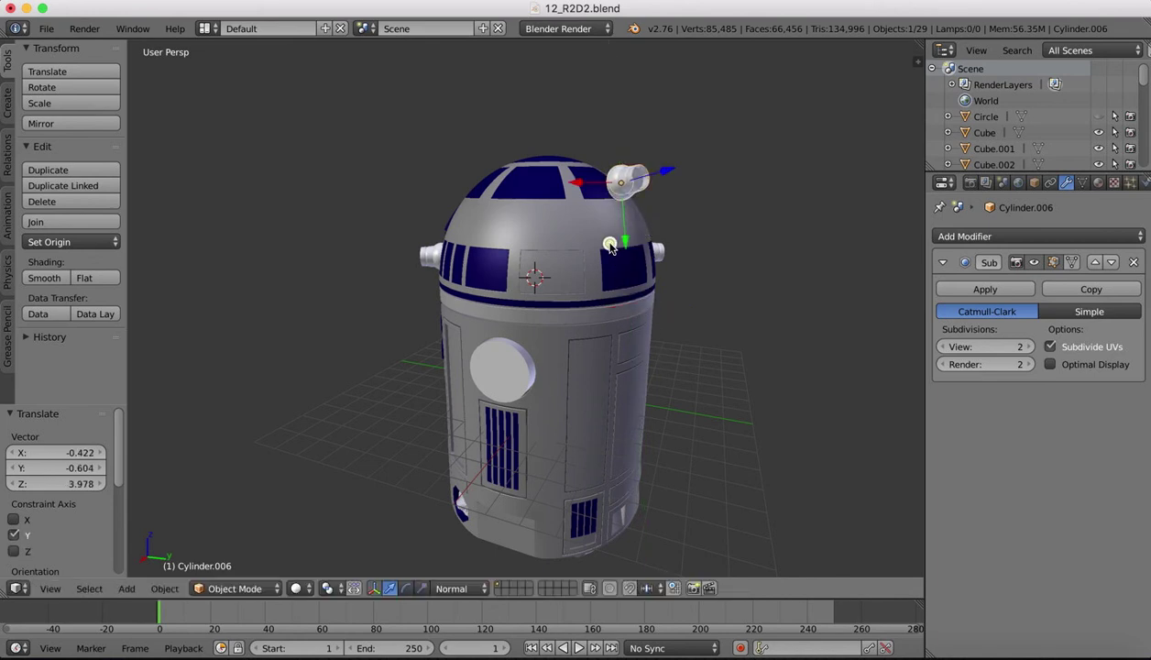
Push the raised copy about 1.1 along its own Z axis into the upper dome panel
scroll(605, 241, "down", 8)
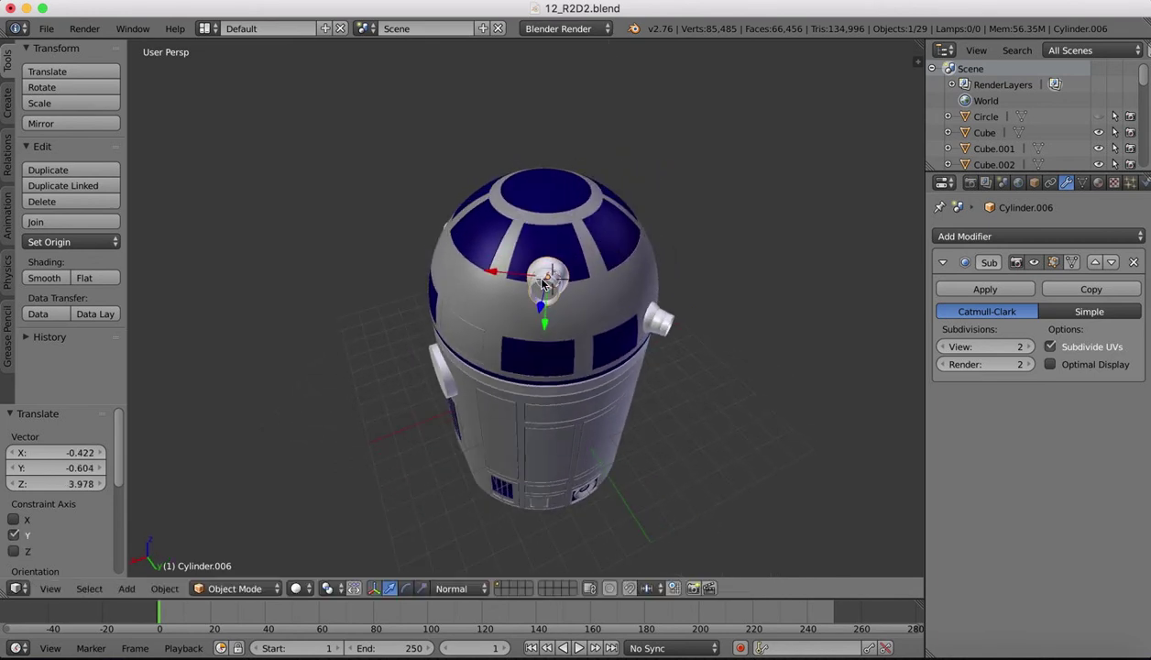
left_click_drag(540, 307, 542, 283)
scroll(636, 254, "left", 10)
scroll(638, 257, "down", 3)
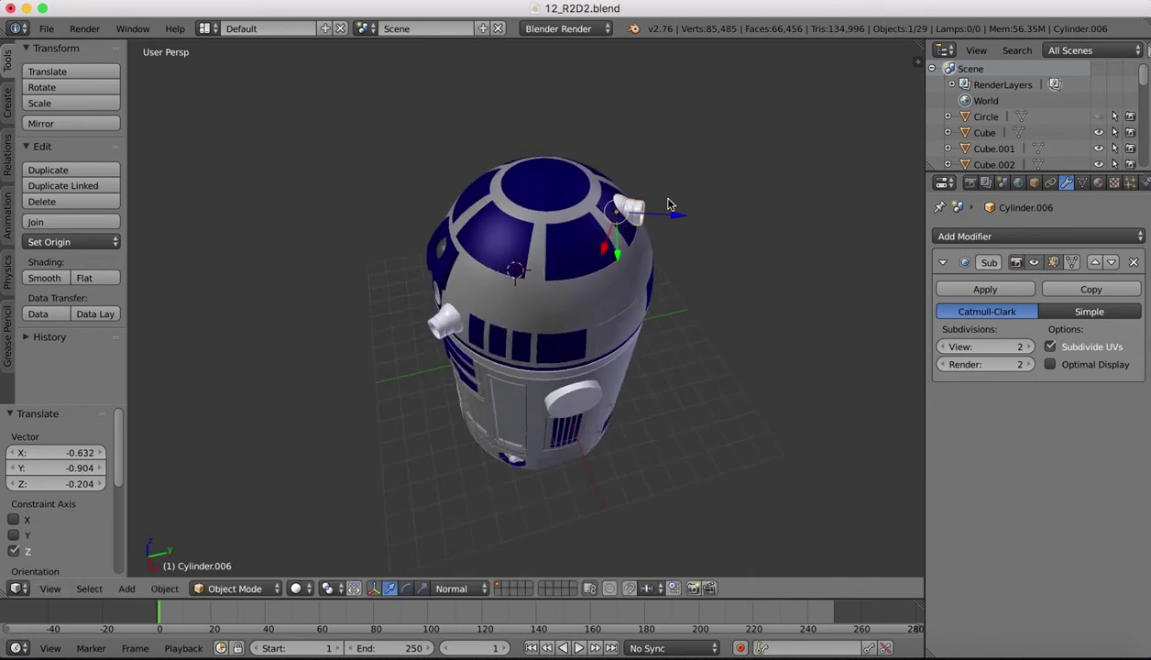
Tilt the upper projector about 39° around its own X axis and about -6.9° around its own Y axis to follow the dome's slope
left_click(406, 588)
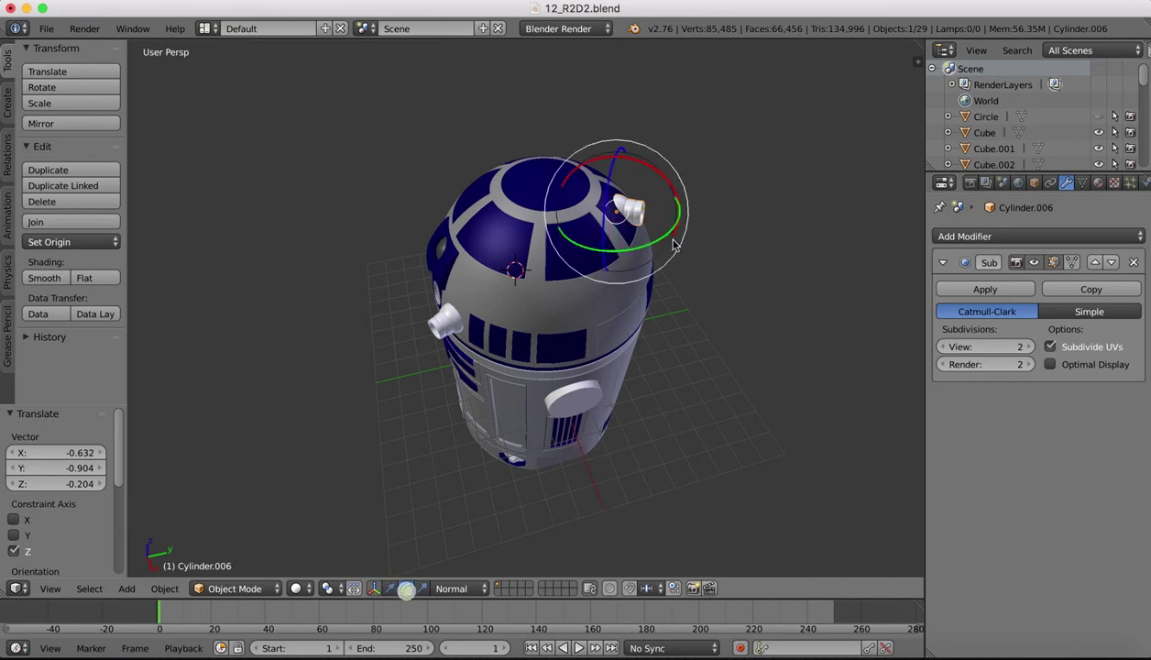
left_click_drag(658, 174, 623, 148)
scroll(623, 149, "up", 5)
scroll(623, 149, "left", 5)
scroll(624, 150, "right", 2)
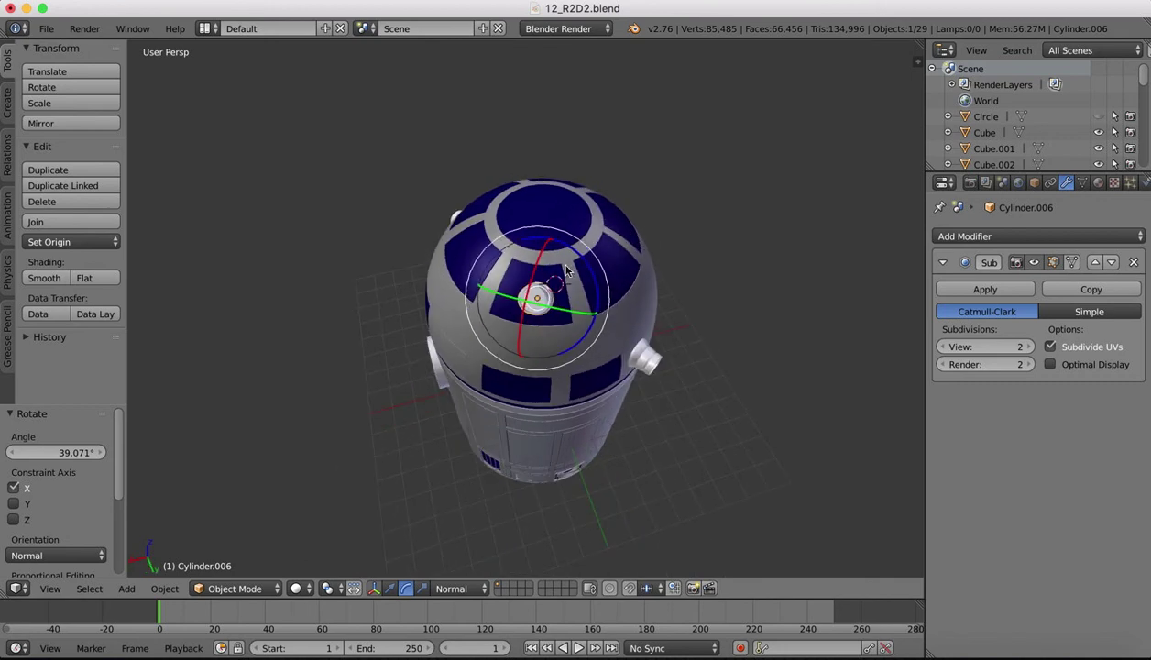
left_click_drag(561, 314, 566, 313)
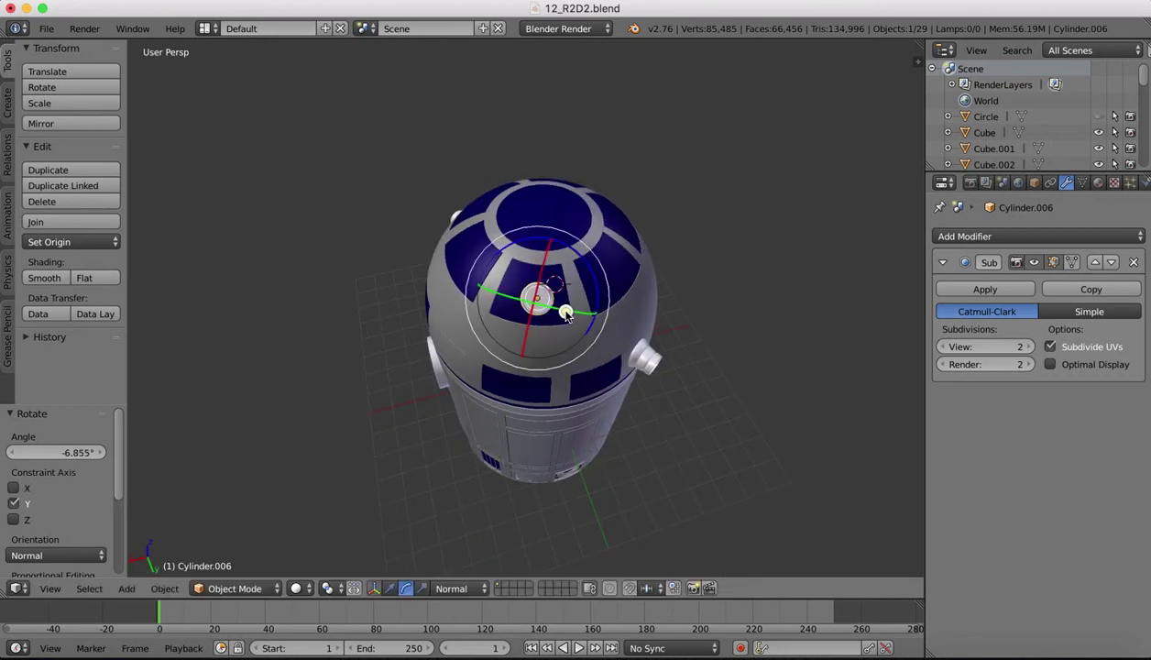
scroll(623, 275, "left", 10)
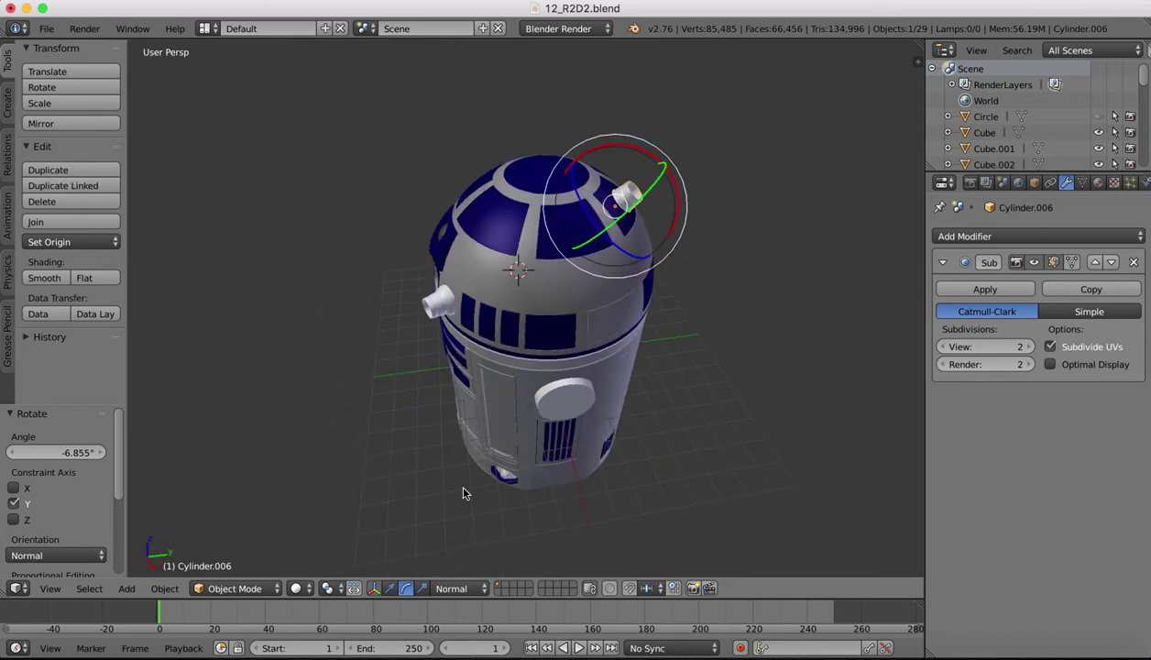
Pull the upper projector about 0.22 outward along its own Z axis from the dome
left_click(382, 591)
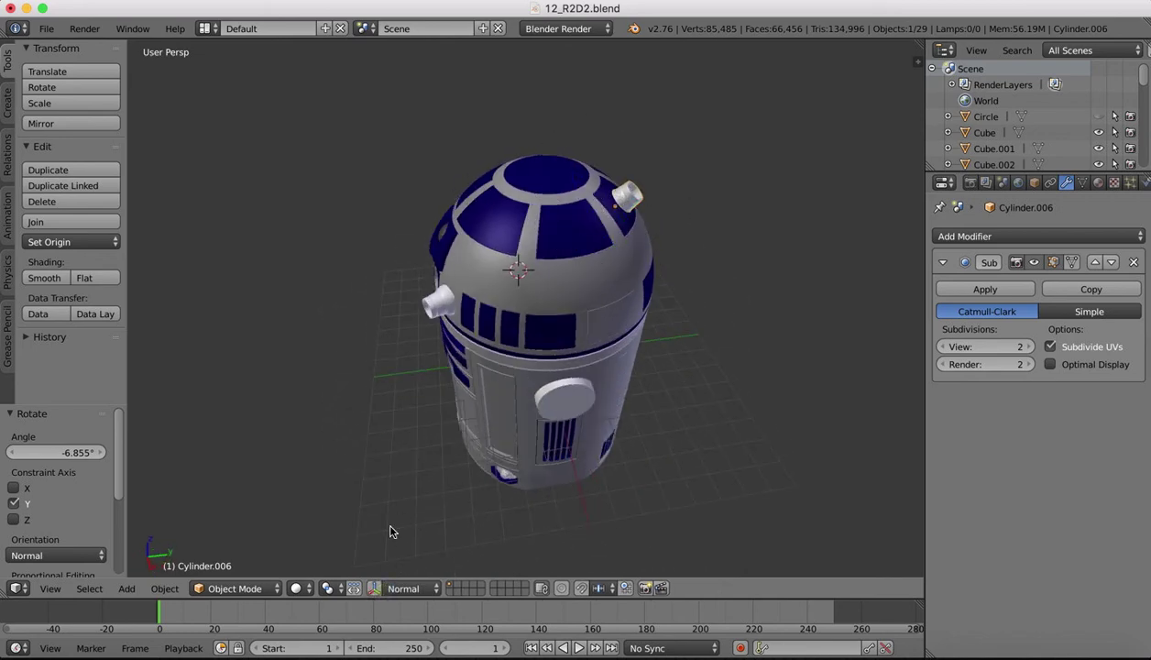
left_click(375, 588)
left_click(390, 588)
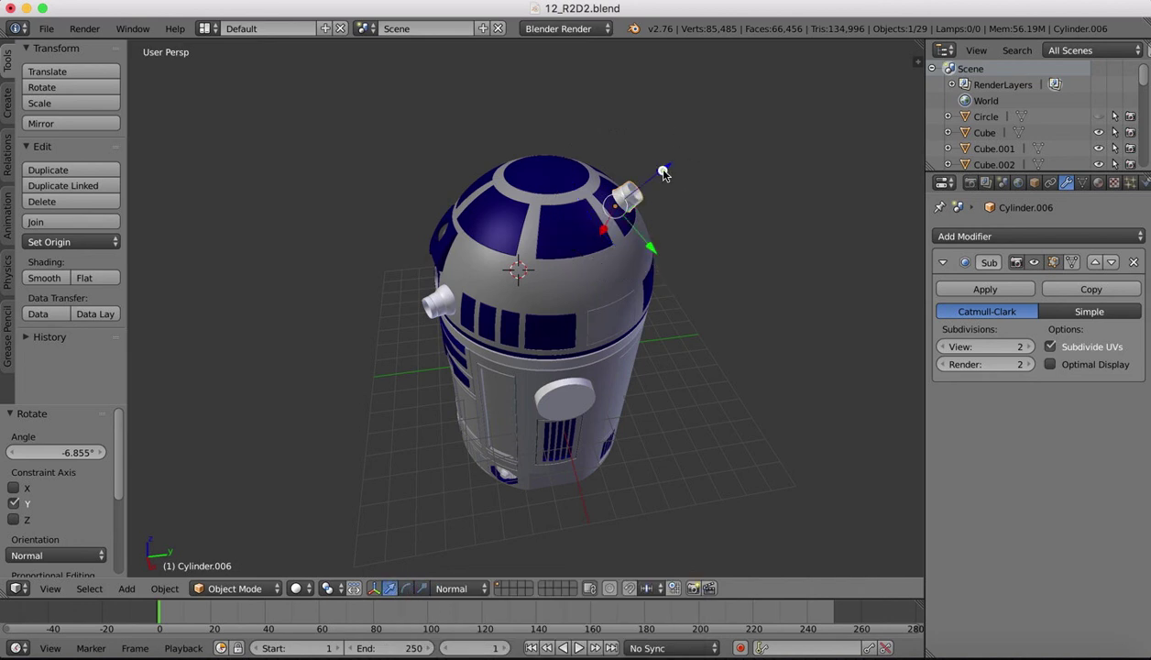
left_click_drag(664, 173, 667, 170)
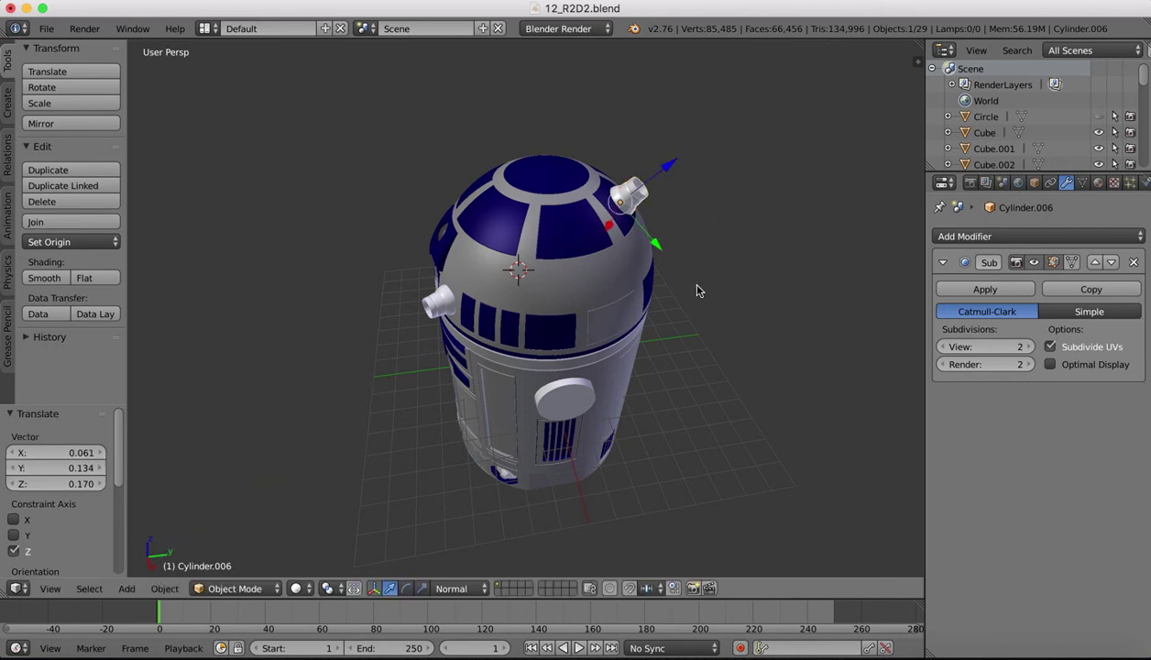
Examine the three projectors' placement on the dome from the front, sides and back
scroll(697, 289, "left", 10)
scroll(695, 289, "left", 8)
scroll(694, 294, "right", 15)
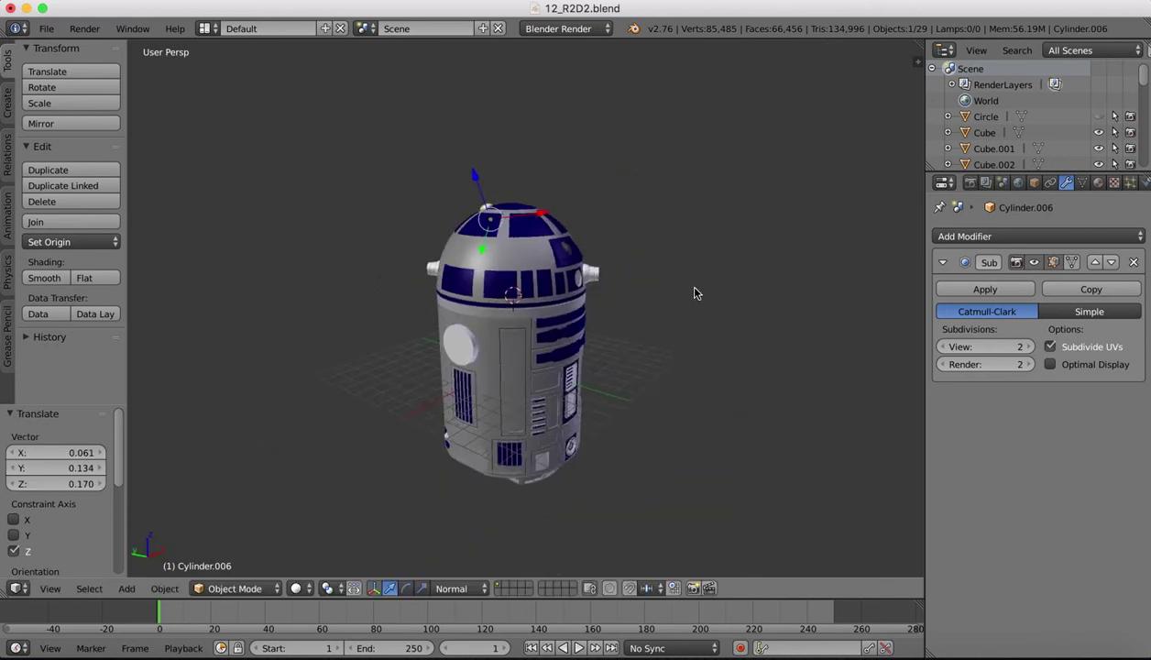
scroll(694, 293, "down", 3)
scroll(695, 293, "left", 3)
scroll(695, 293, "up", 5)
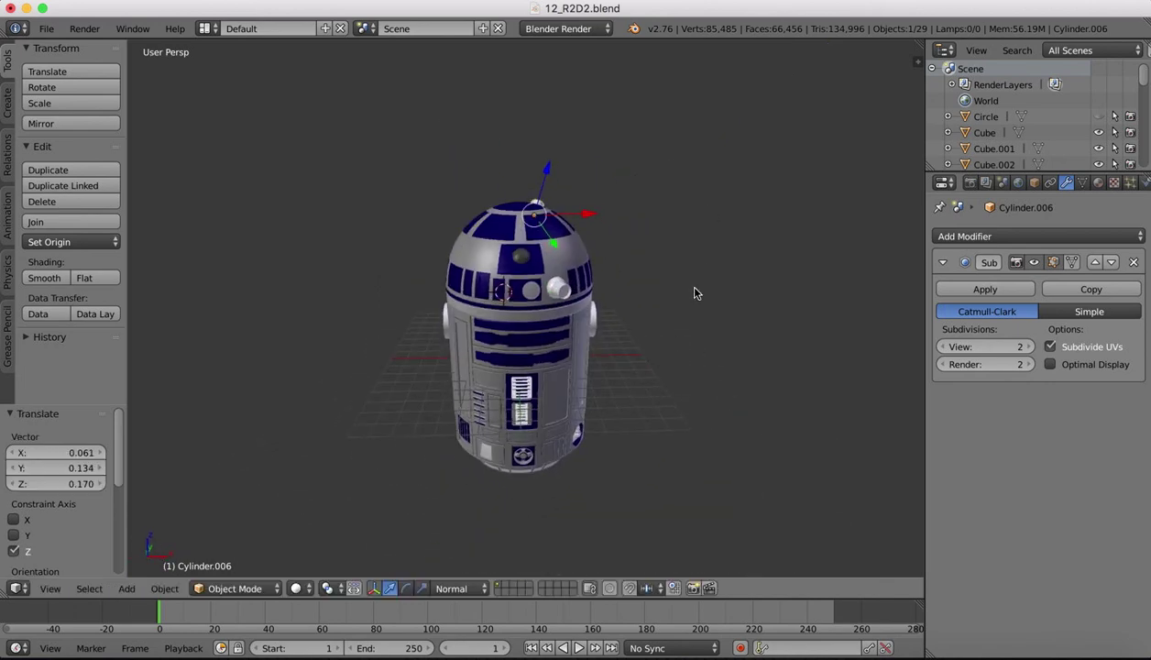
scroll(537, 175, "up", 5)
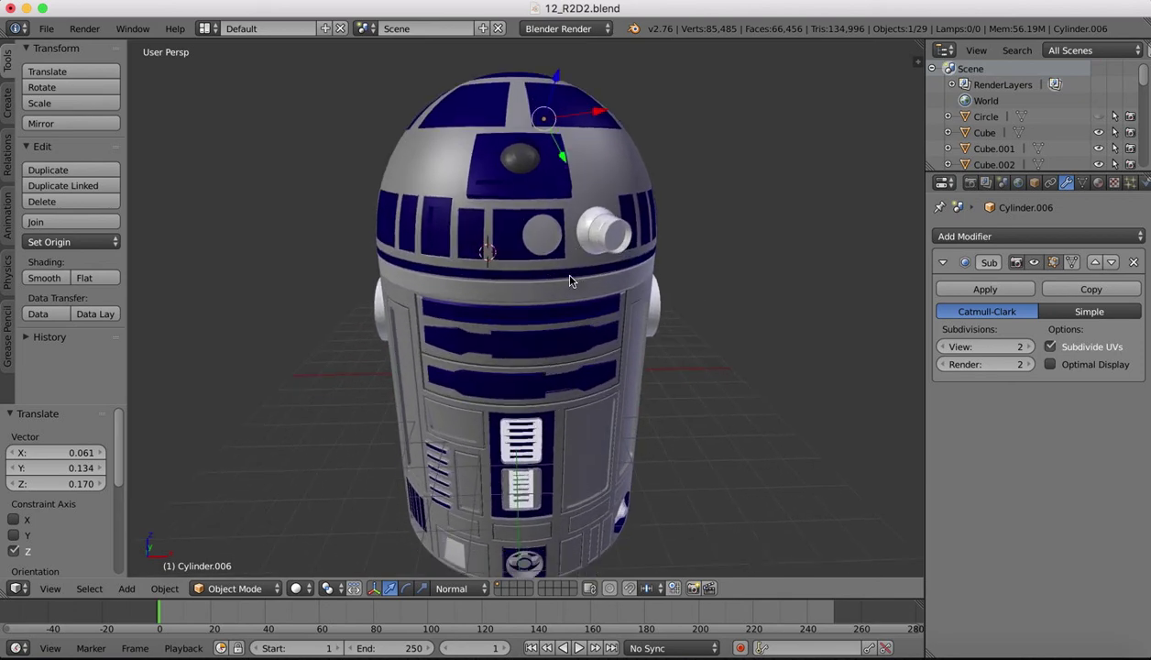
scroll(570, 282, "down", 3)
scroll(570, 282, "right", 15)
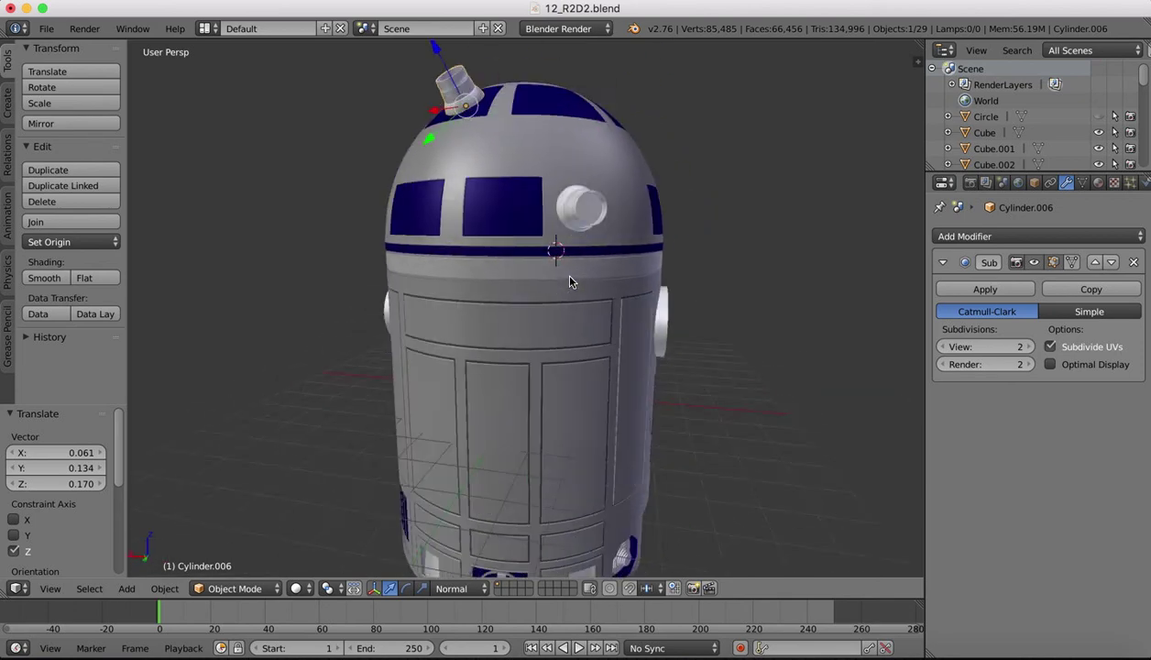
scroll(569, 281, "right", 5)
scroll(569, 280, "left", 5)
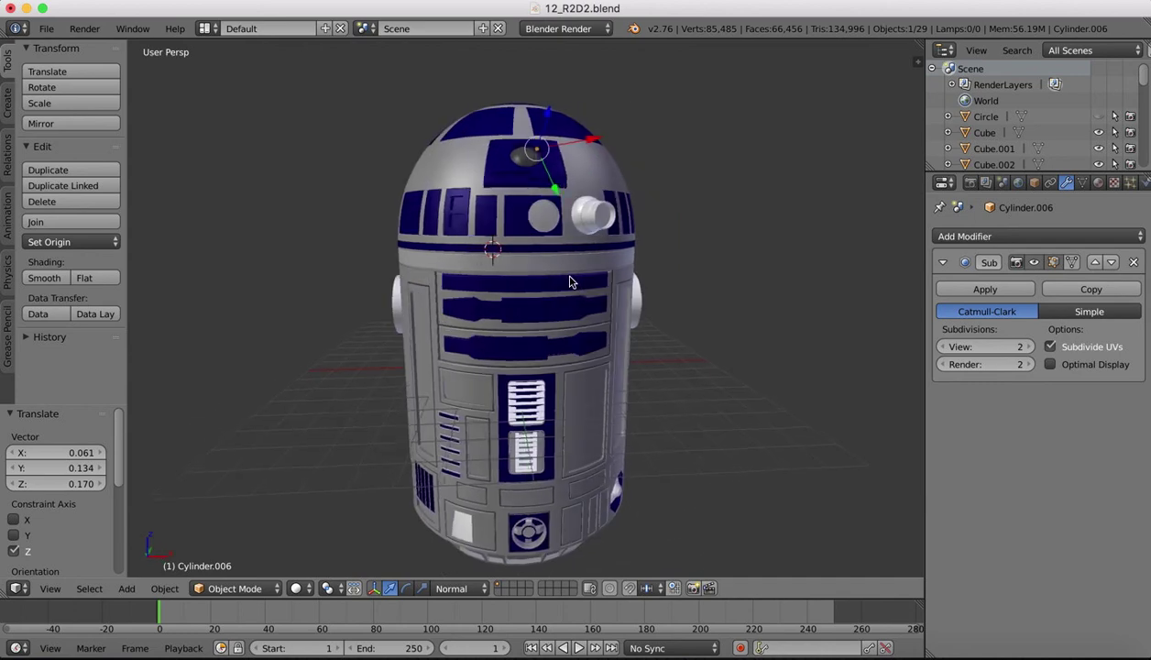
Switch to the Preview reference images and close r2-d2_side.jpg and r2-d2_front.jpg
left_click(953, 648)
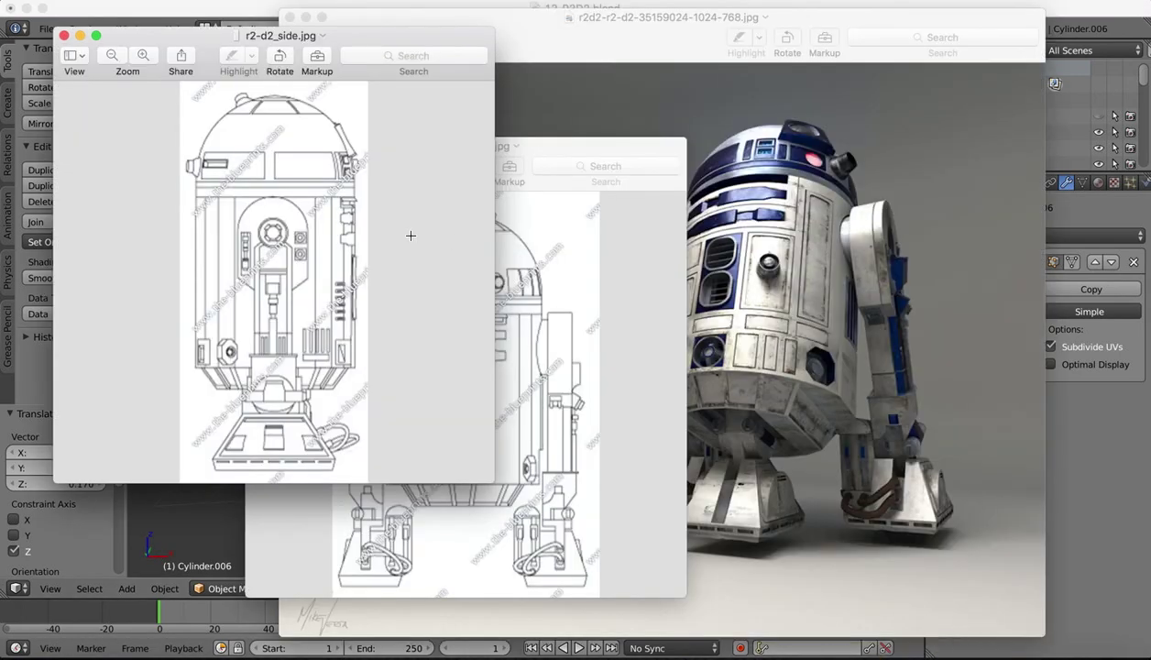
left_click(63, 35)
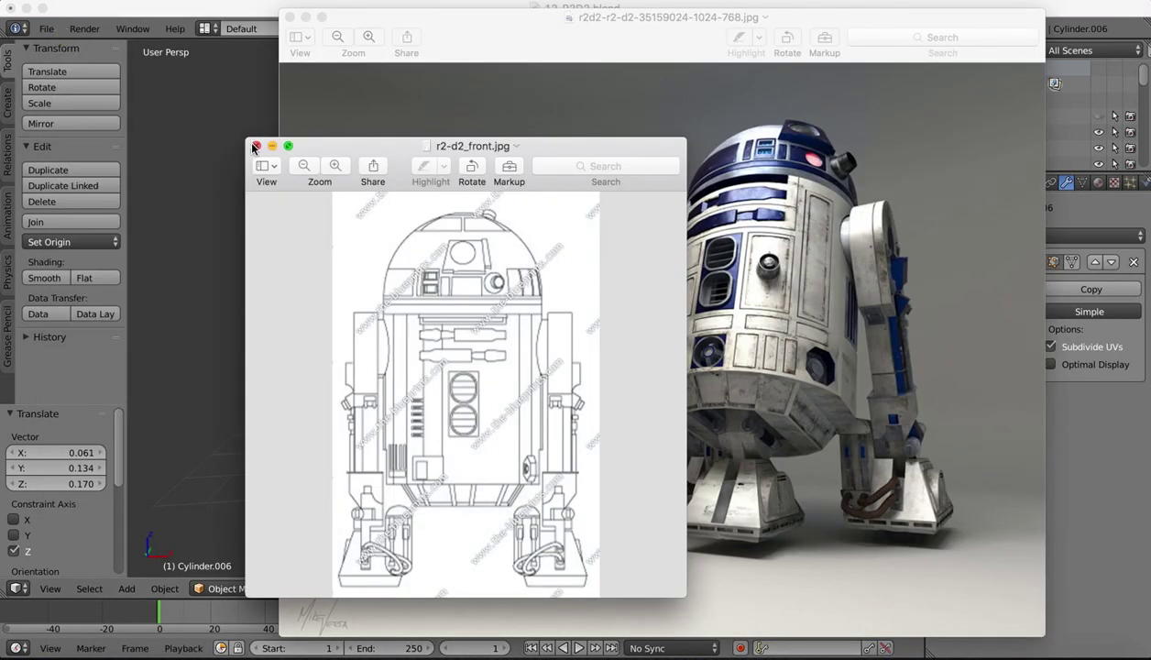
left_click(253, 147)
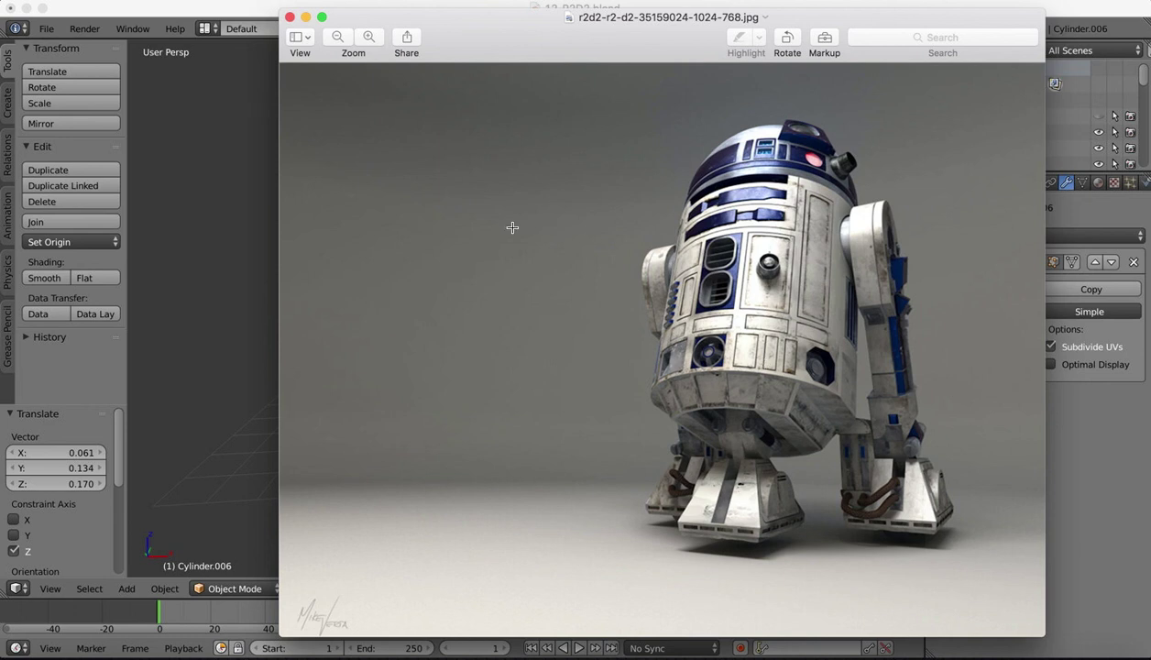
left_click(663, 0)
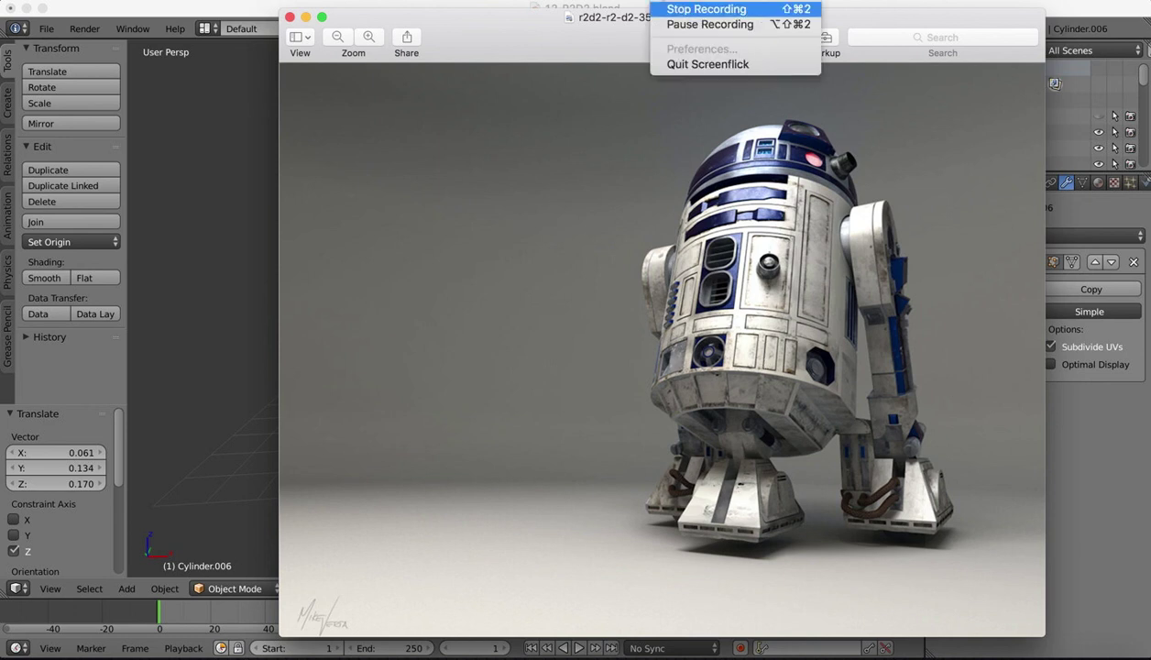